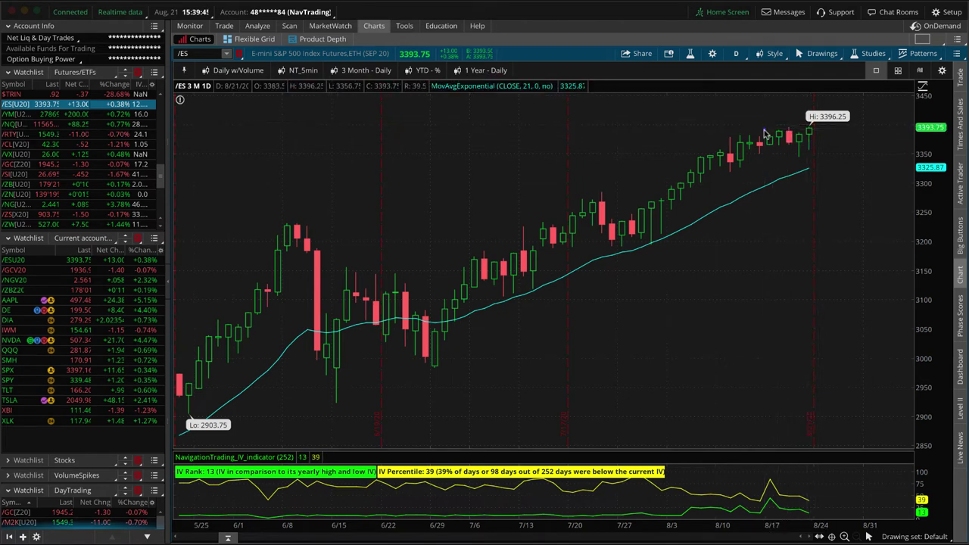
Trace the August uptrend on the /ES daily chart with a freehand line, and clear the annotation
mouse_move(765, 125)
mouse_down()
mouse_move(786, 149)
mouse_move(817, 148)
mouse_move(790, 126)
mouse_move(763, 130)
mouse_up()
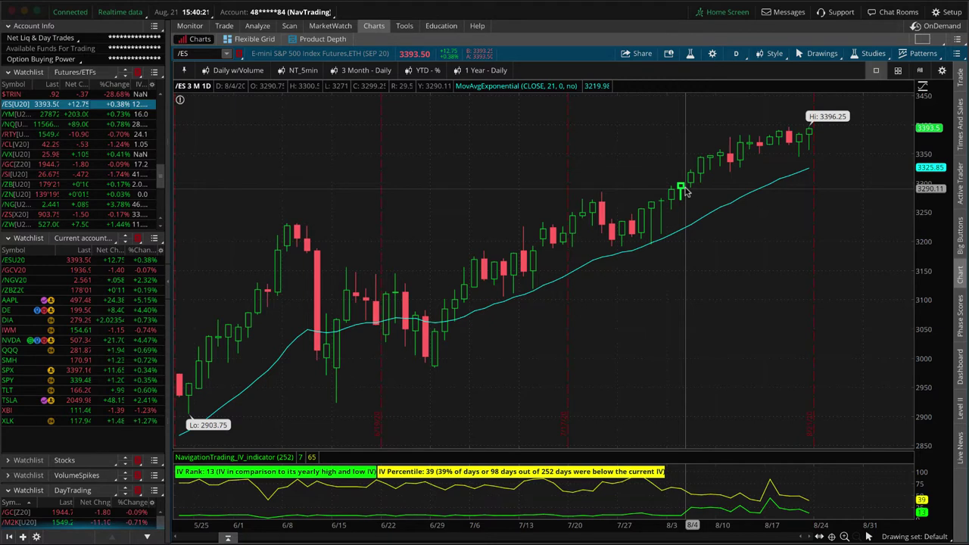
mouse_move(684, 191)
mouse_down()
mouse_move(719, 168)
mouse_move(810, 142)
mouse_up()
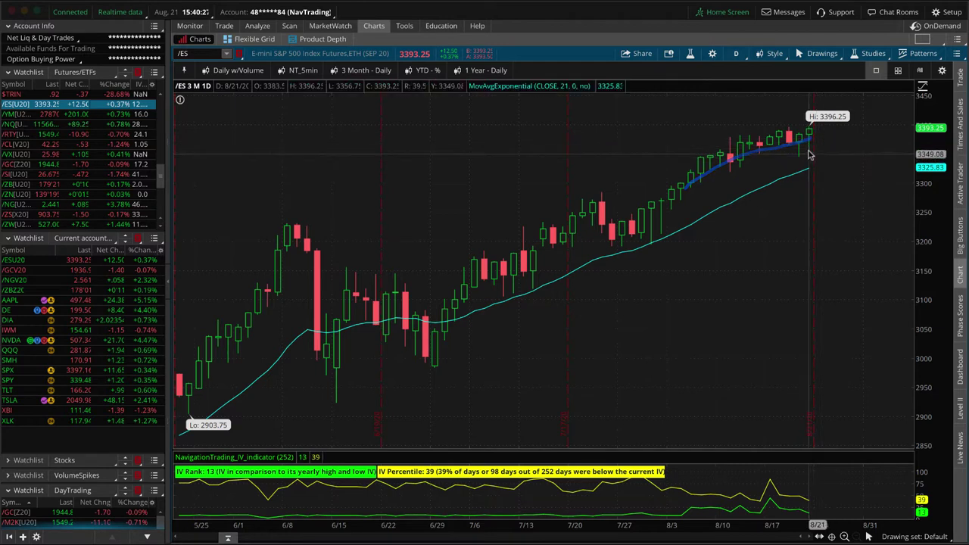
key(Delete)
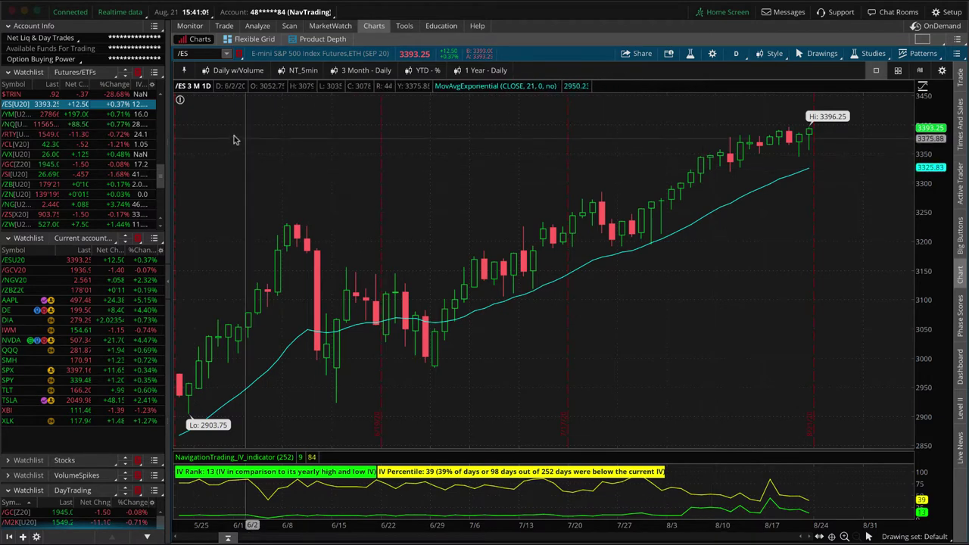
Chart /NQ and /RTY in turn, tracing the recent August price move on each with a freehand line
click(114, 125)
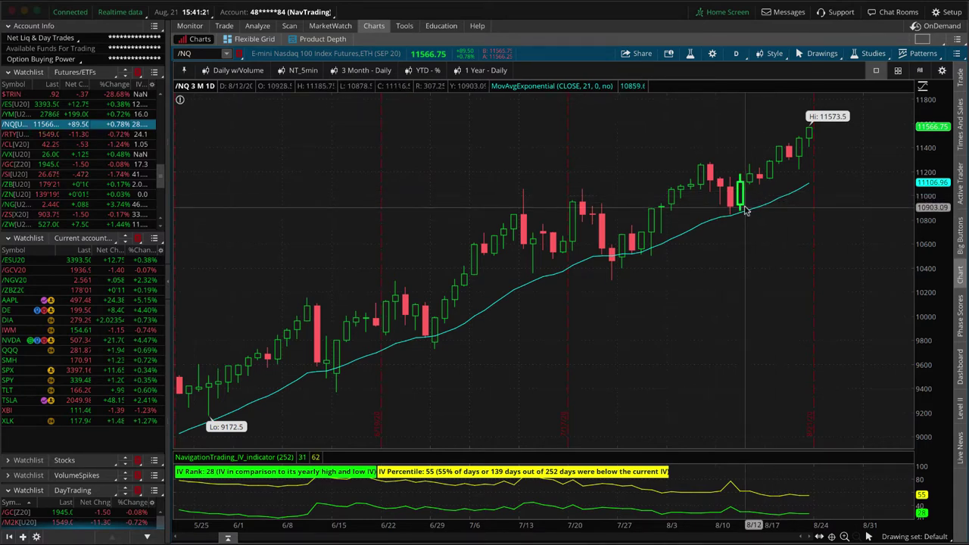
drag(745, 209, 819, 138)
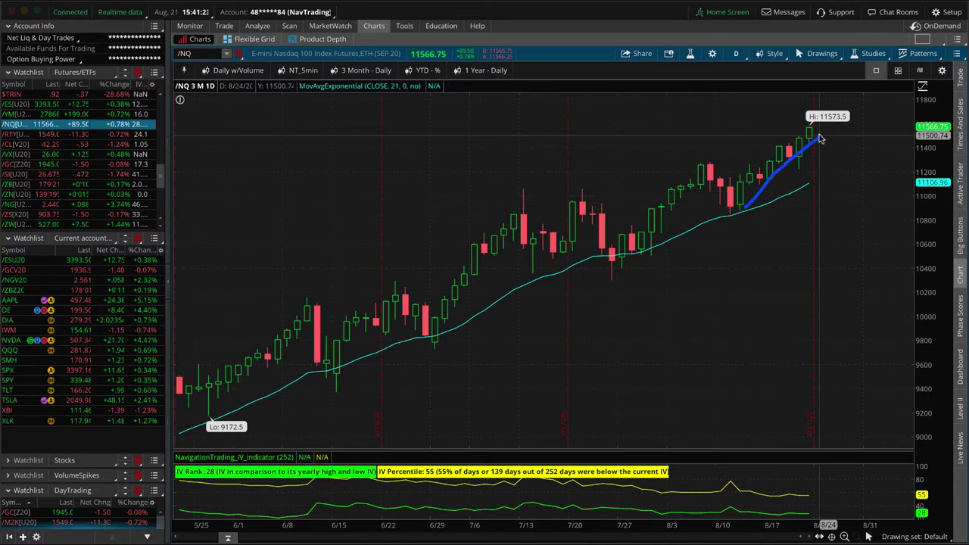
click(117, 136)
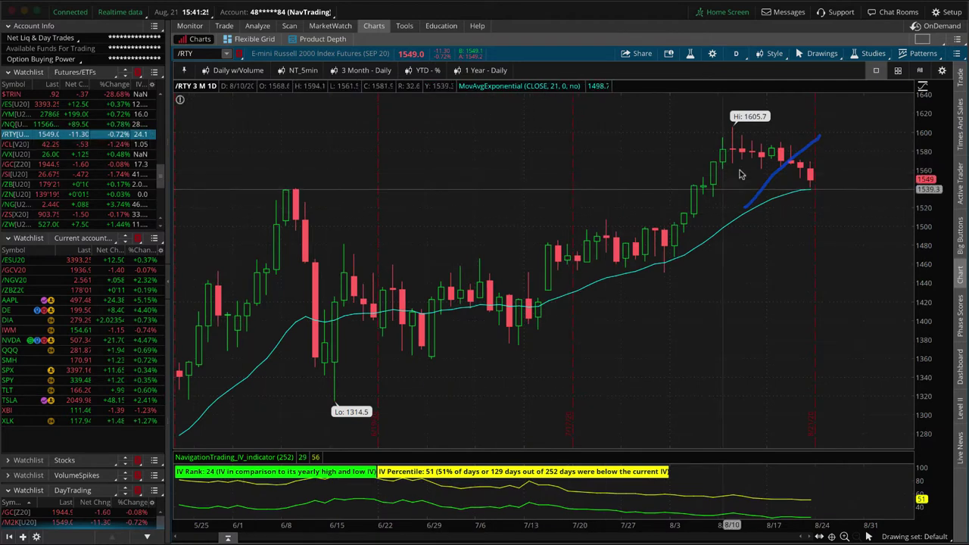
drag(740, 140, 817, 174)
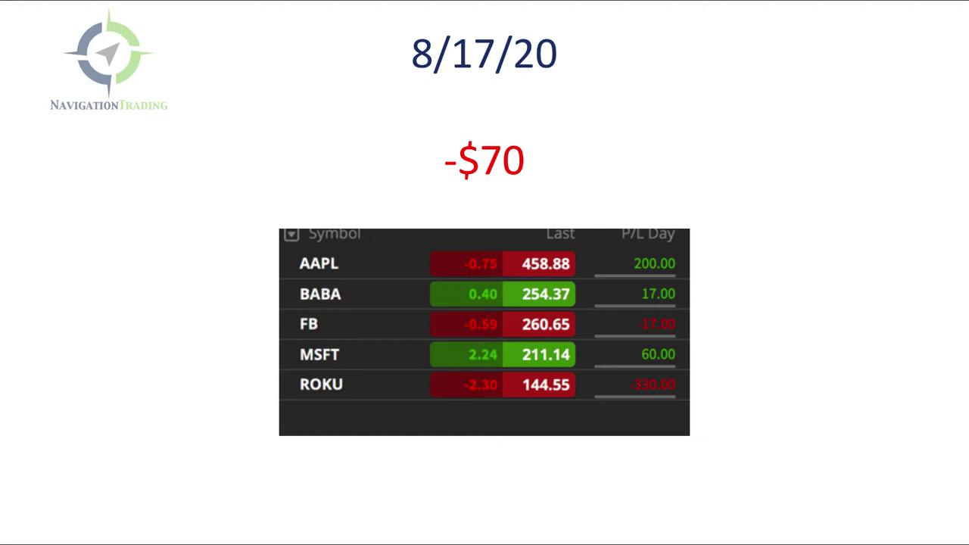
click(702, 306)
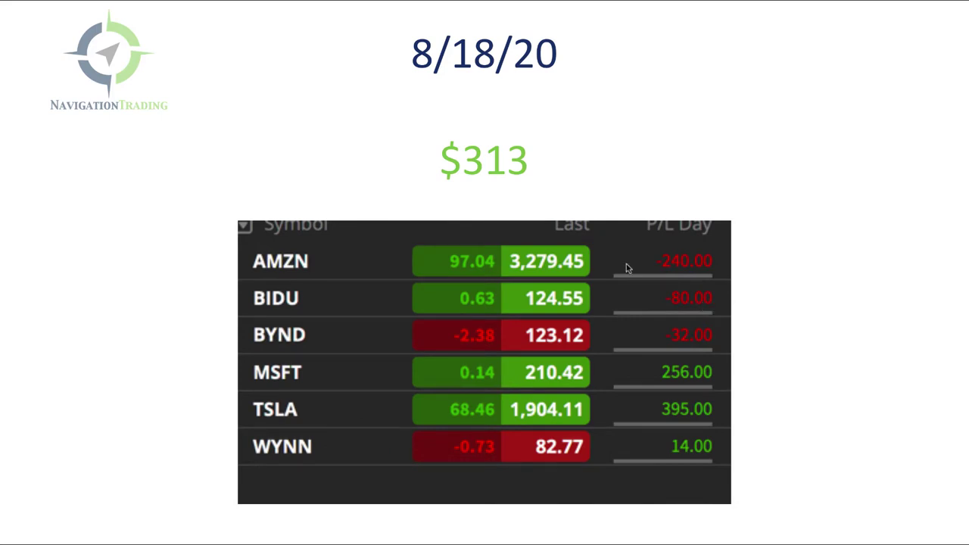
click(713, 190)
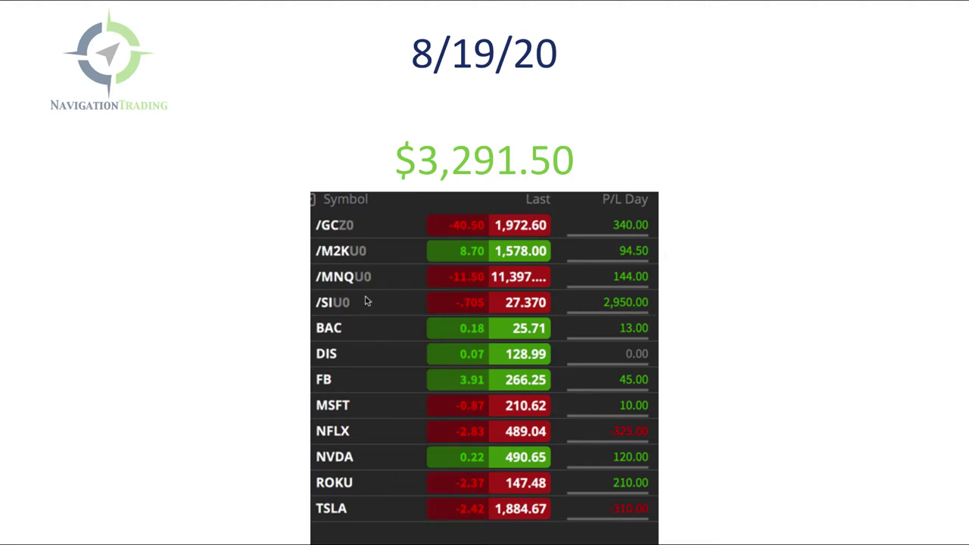
mouse_move(359, 295)
mouse_down()
mouse_move(318, 304)
mouse_move(356, 303)
mouse_up()
mouse_move(354, 220)
mouse_down()
mouse_move(304, 229)
mouse_move(352, 227)
mouse_up()
mouse_move(666, 251)
mouse_down()
mouse_move(640, 243)
mouse_move(664, 282)
mouse_move(660, 253)
mouse_up()
key(Right)
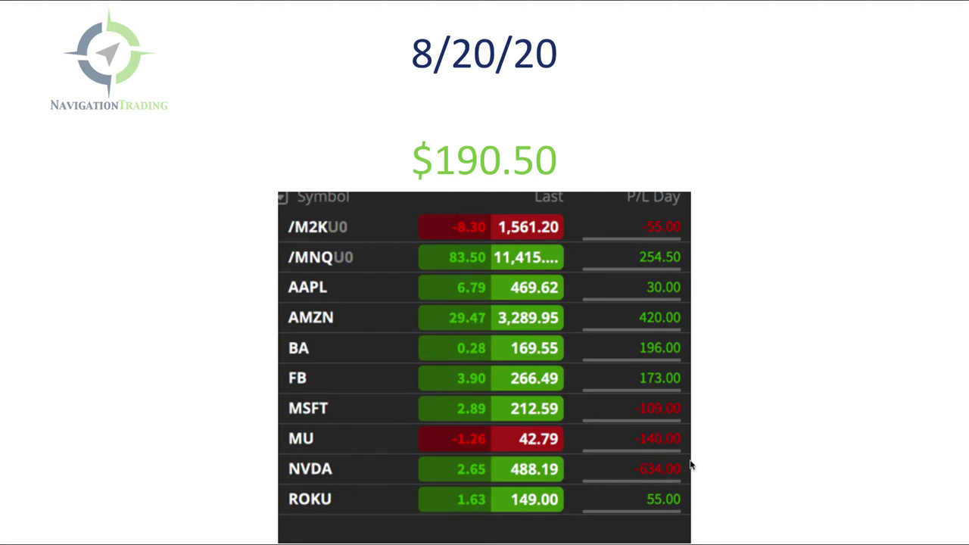
mouse_move(687, 460)
mouse_down()
mouse_move(666, 457)
mouse_move(627, 476)
mouse_move(677, 481)
mouse_move(690, 468)
mouse_up()
click(727, 394)
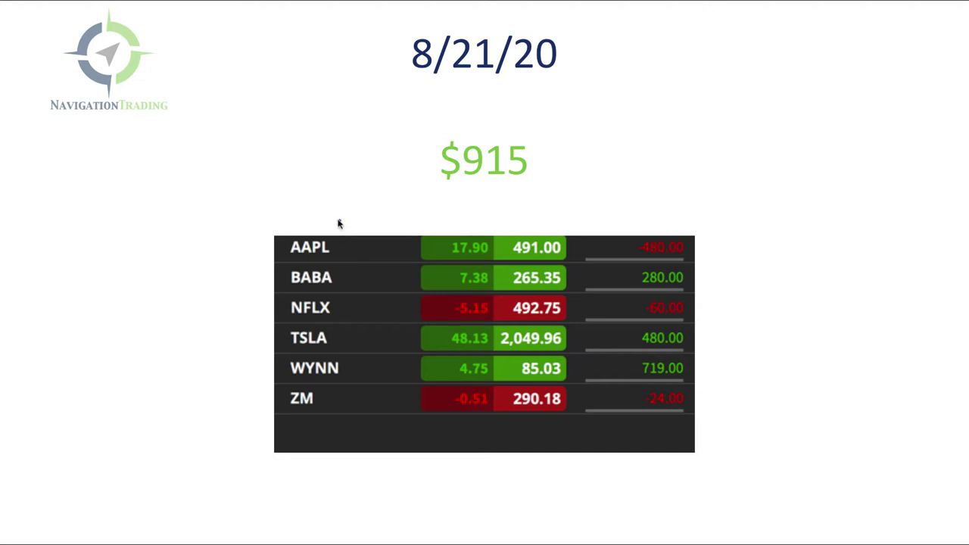
mouse_move(330, 222)
mouse_down()
mouse_move(348, 250)
mouse_move(341, 221)
mouse_up()
mouse_move(690, 225)
mouse_down()
mouse_move(676, 224)
mouse_move(716, 239)
mouse_move(708, 228)
mouse_up()
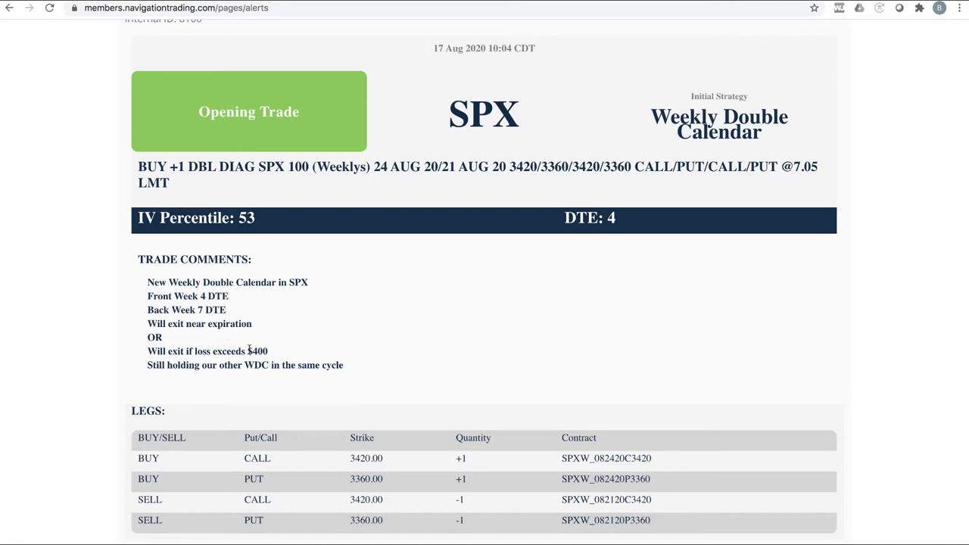
Review the SPX Weekly Double Calendar alert and highlight "Call Vertical side of our Aug iron condor" in the SPY Iron Condor comments
drag(230, 297, 198, 310)
scroll(324, 328, up, 6)
scroll(325, 328, up, 1)
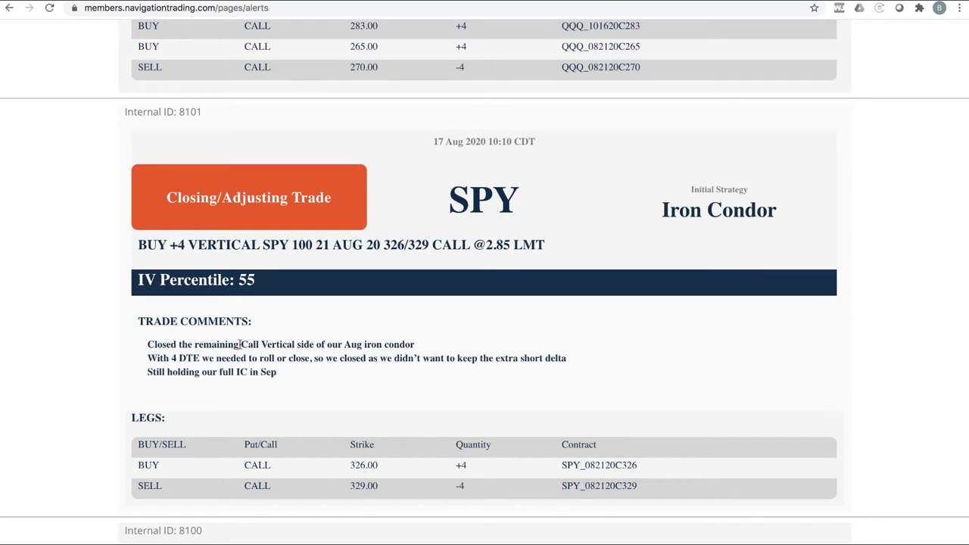
drag(241, 345, 416, 348)
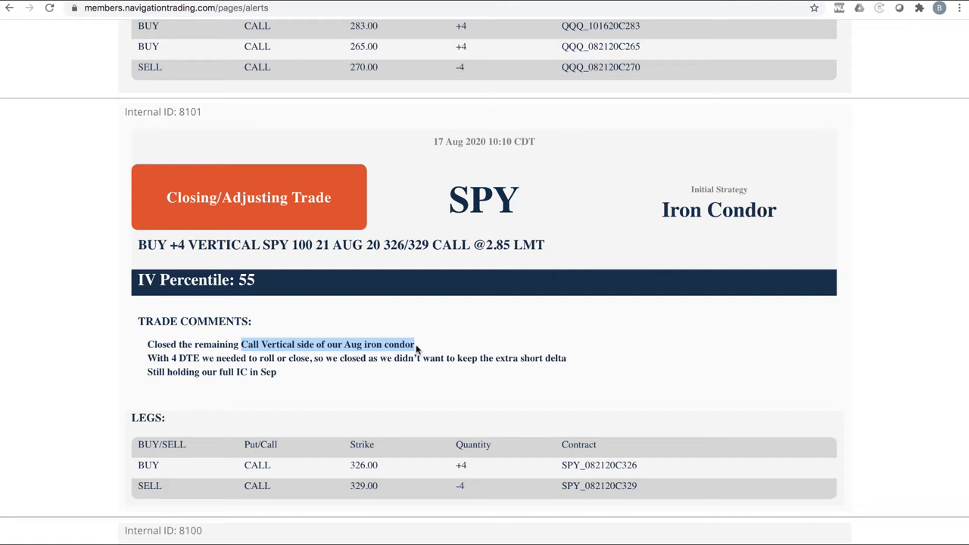
click(456, 371)
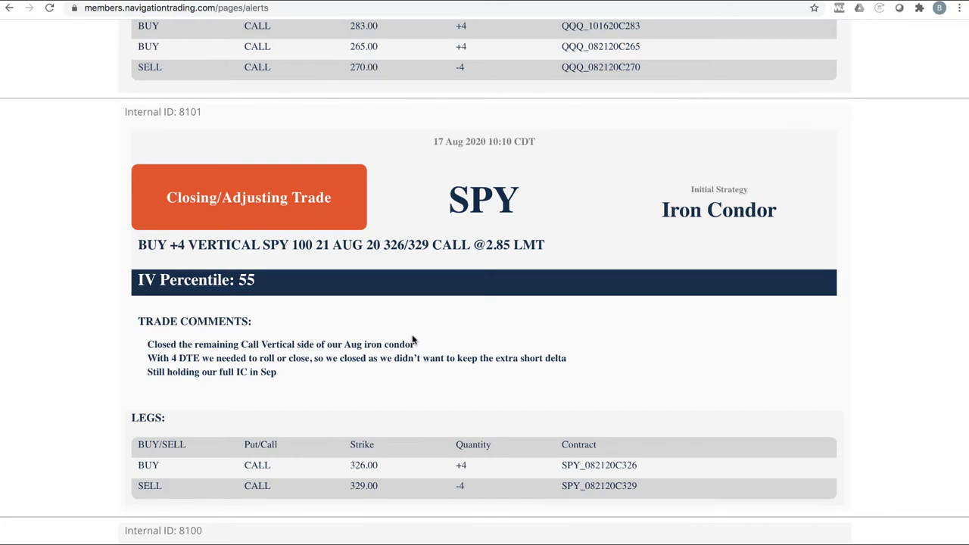
Find the QQQ Iron Condor rolling alert and highlight its October roll month and new DTE of 60
scroll(412, 341, up, 5)
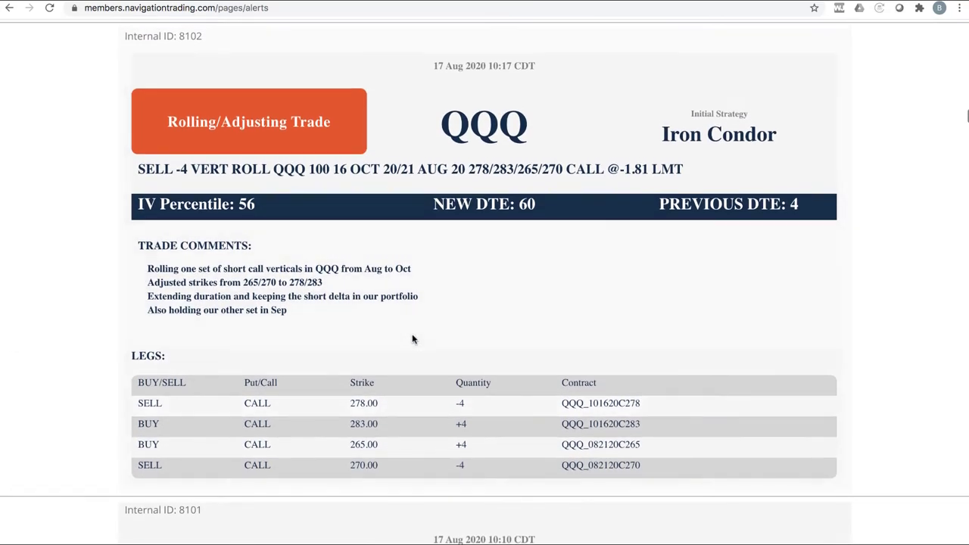
scroll(412, 339, up, 1)
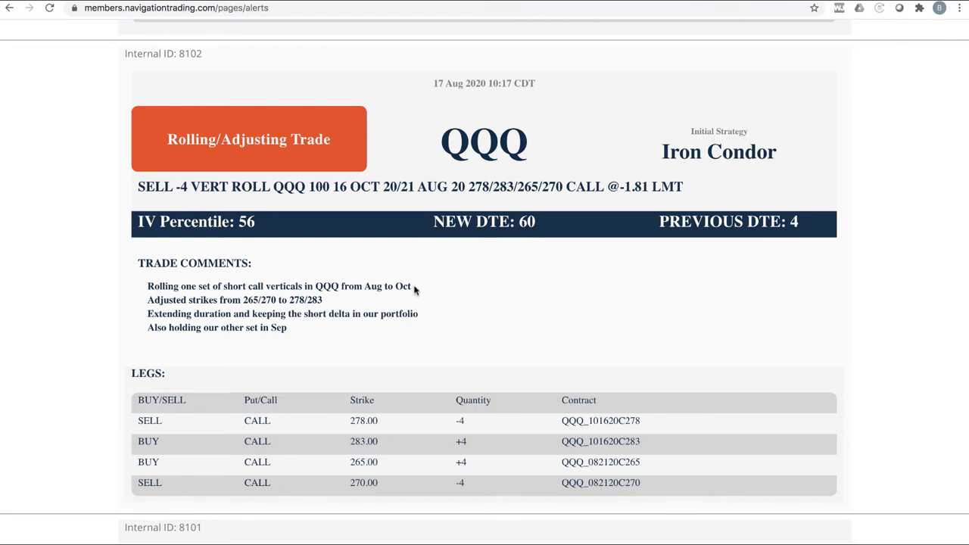
drag(416, 286, 393, 286)
drag(542, 223, 517, 222)
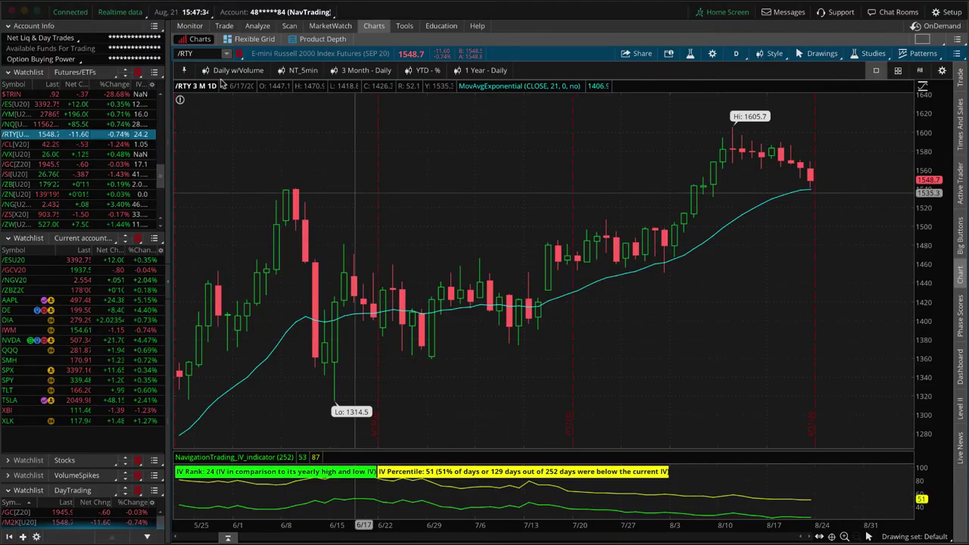
Switch to thinkorswim and view the QQQ risk profile with only the 16 OCT 20 278/283 call vertical included
click(46, 350)
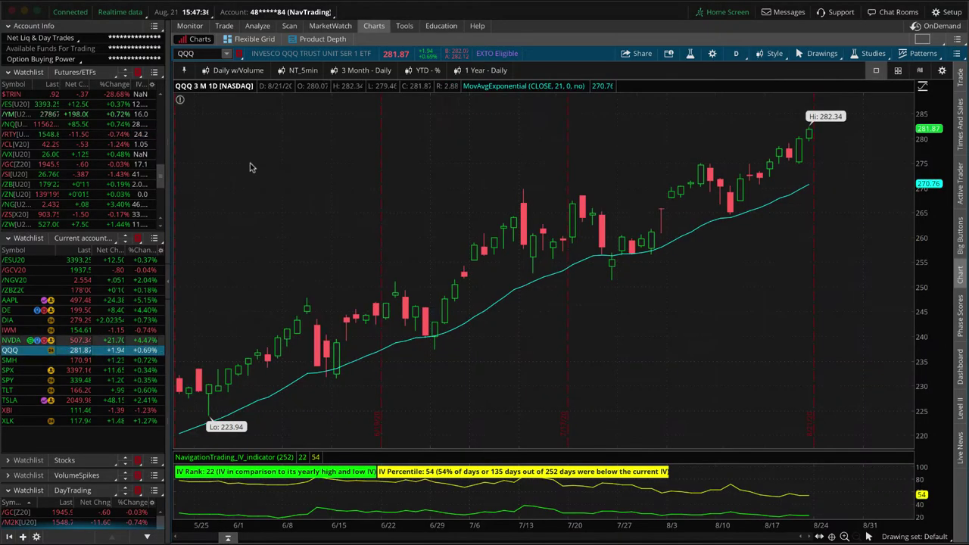
click(257, 26)
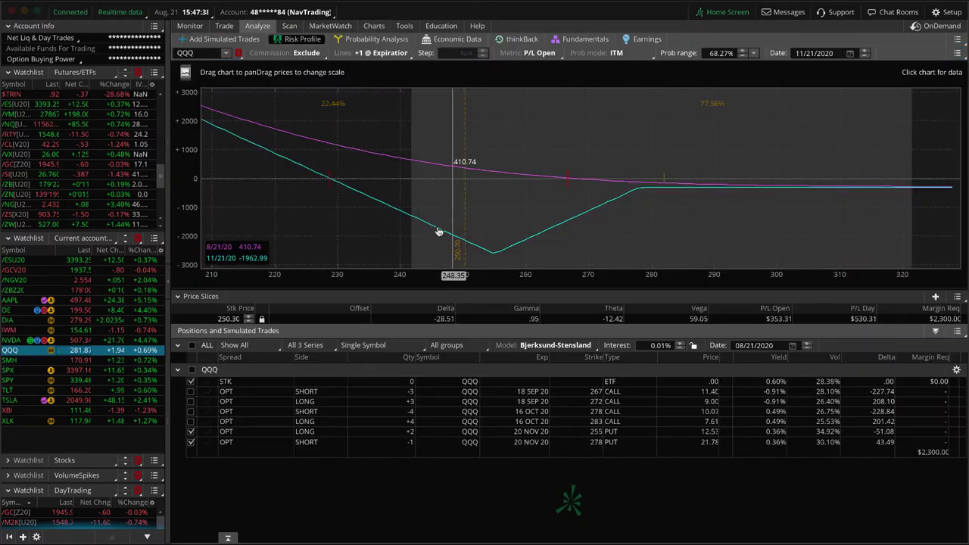
click(190, 442)
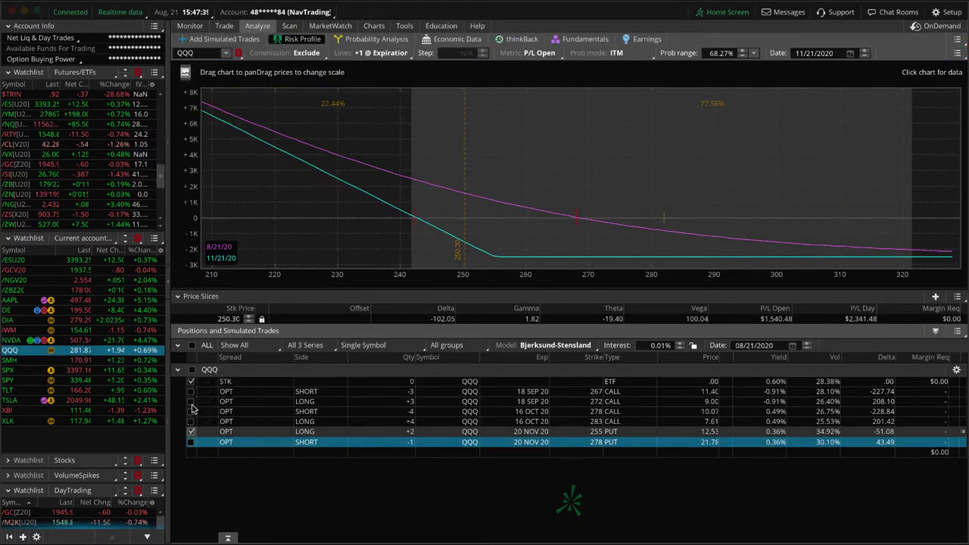
click(190, 431)
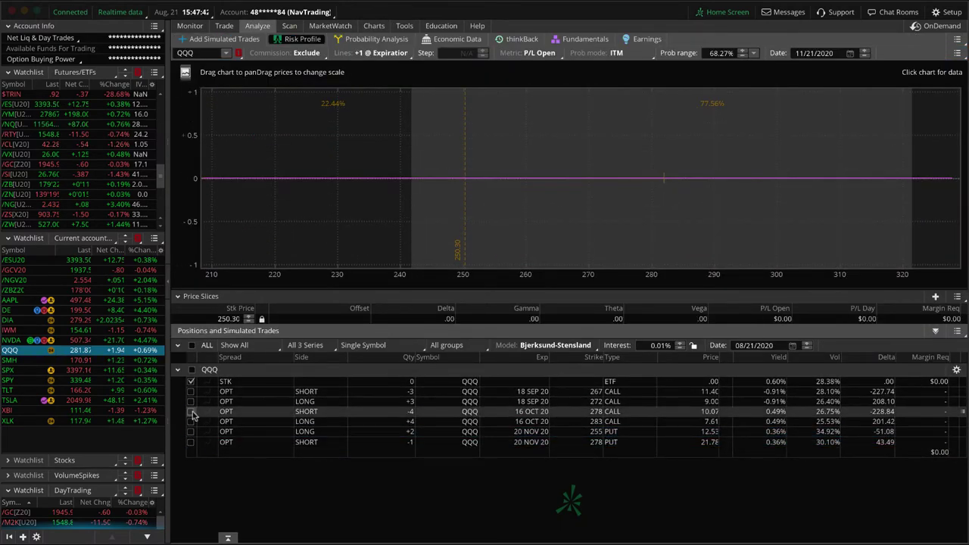
click(193, 410)
click(191, 411)
click(190, 422)
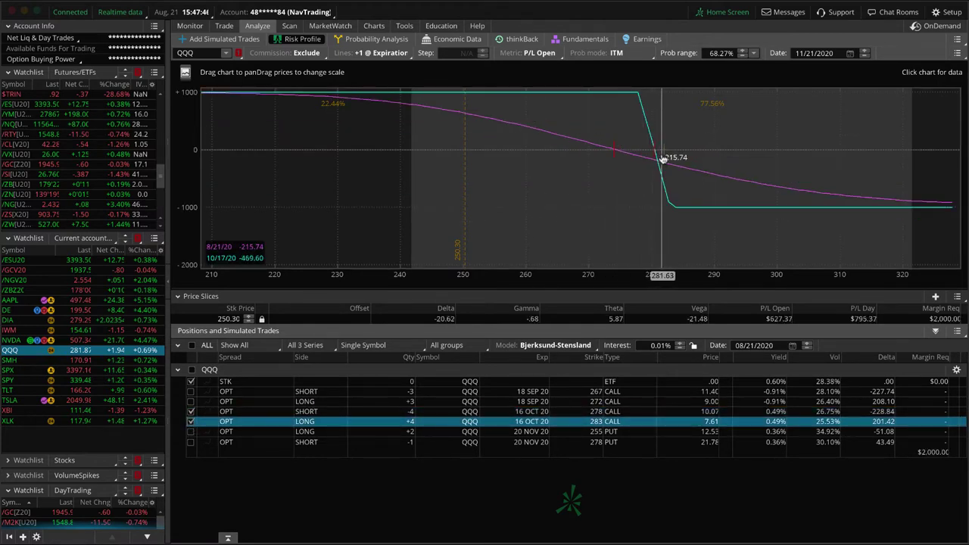
Replace the October calls in the QQQ risk profile with the 18 SEP 20 267/272 call vertical
click(191, 422)
click(191, 411)
click(191, 401)
click(191, 391)
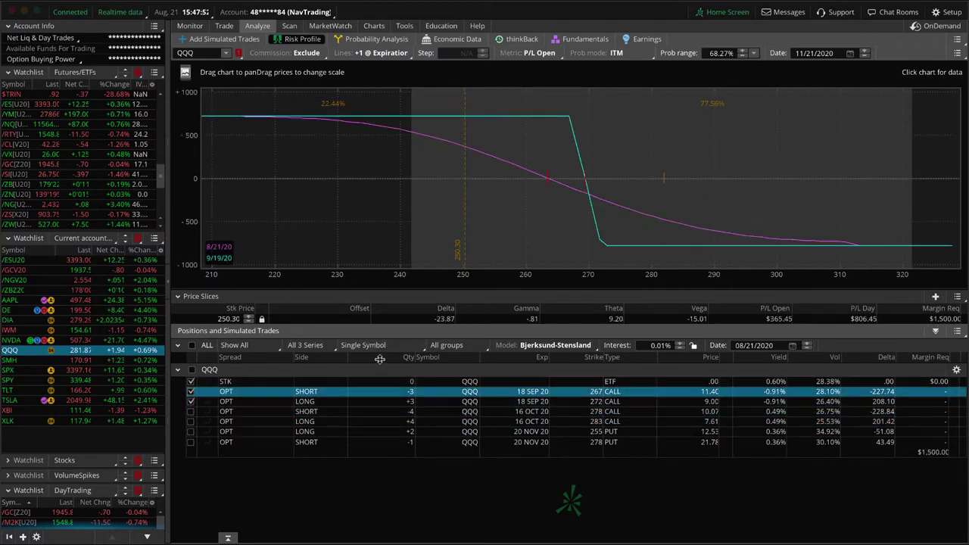
Exclude the September call vertical from the QQQ risk profile and include the 20 NOV 20 255 and 278 puts again
click(191, 391)
click(191, 401)
click(191, 432)
click(191, 442)
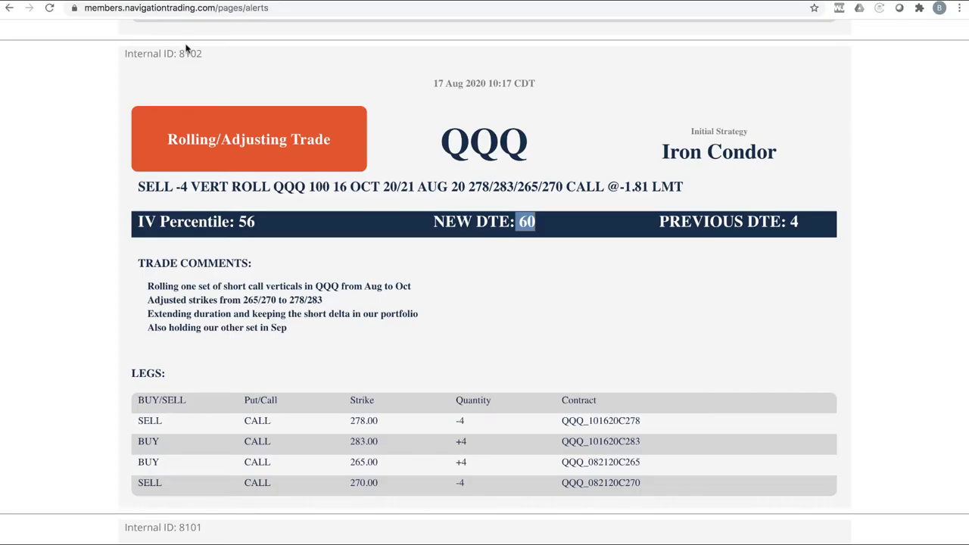
Switch to the browser's trade alerts and highlight "Booked beak profit" in the SPY Iron Duck expiration alert
scroll(409, 240, up, 10)
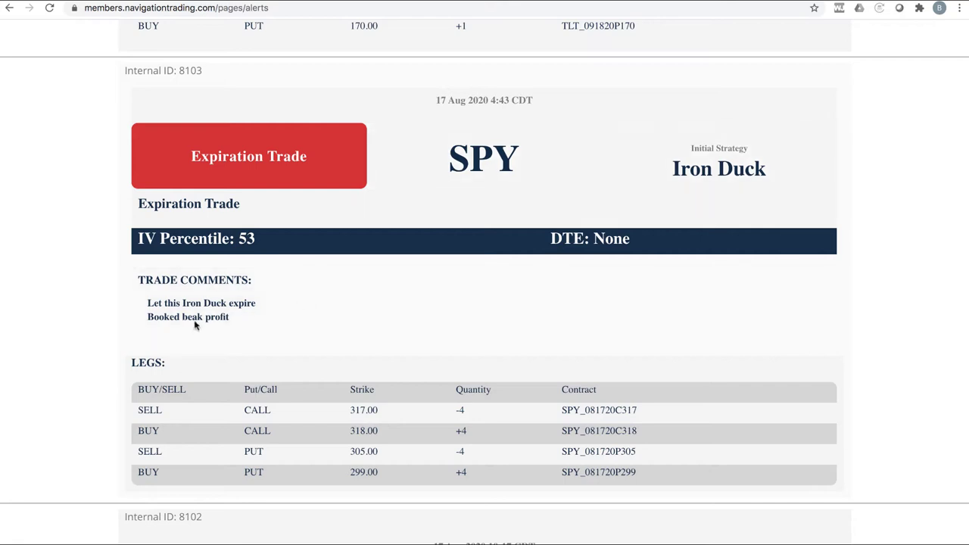
drag(148, 318, 236, 318)
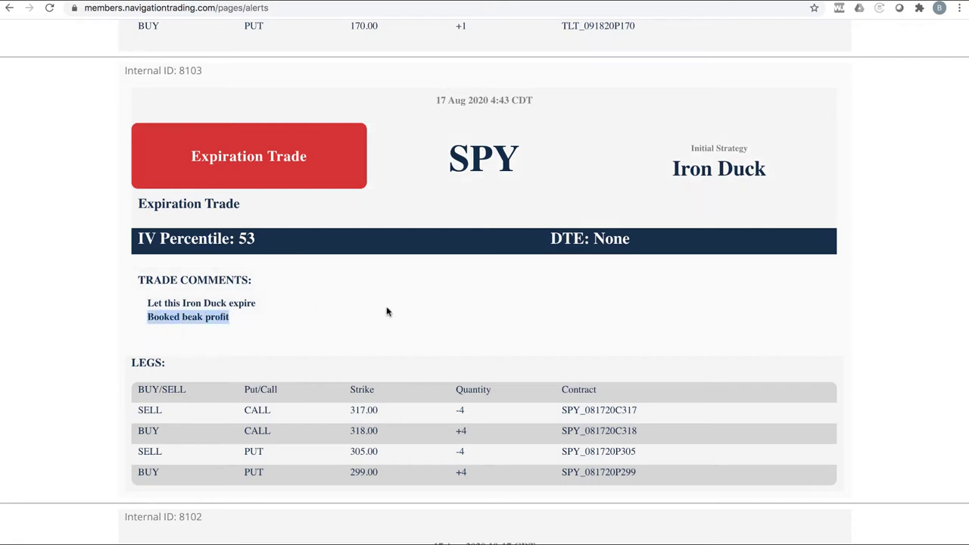
Find the TLT opening trade alert and highlight its Long Put strategy and the comment about adding to the position
scroll(390, 309, up, 3)
scroll(390, 309, up, 5)
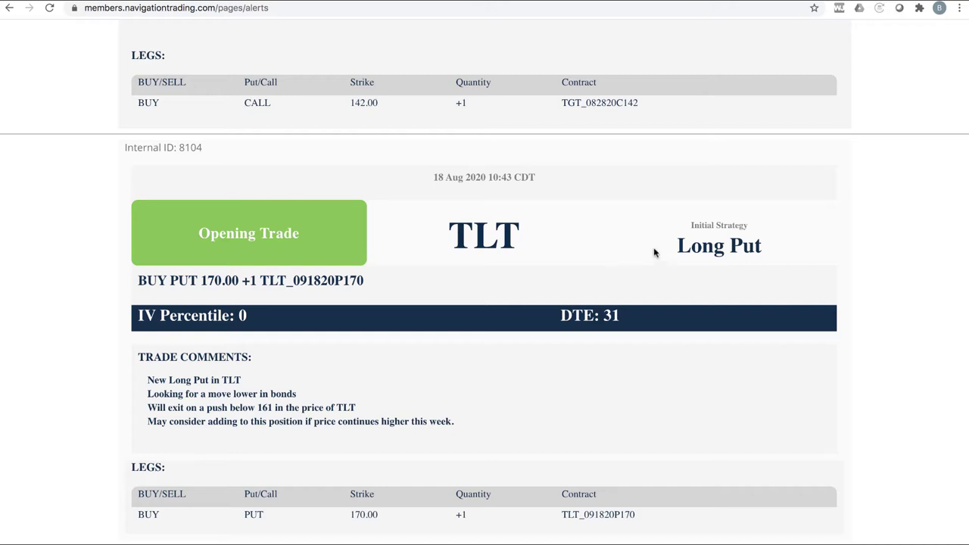
drag(678, 246, 769, 249)
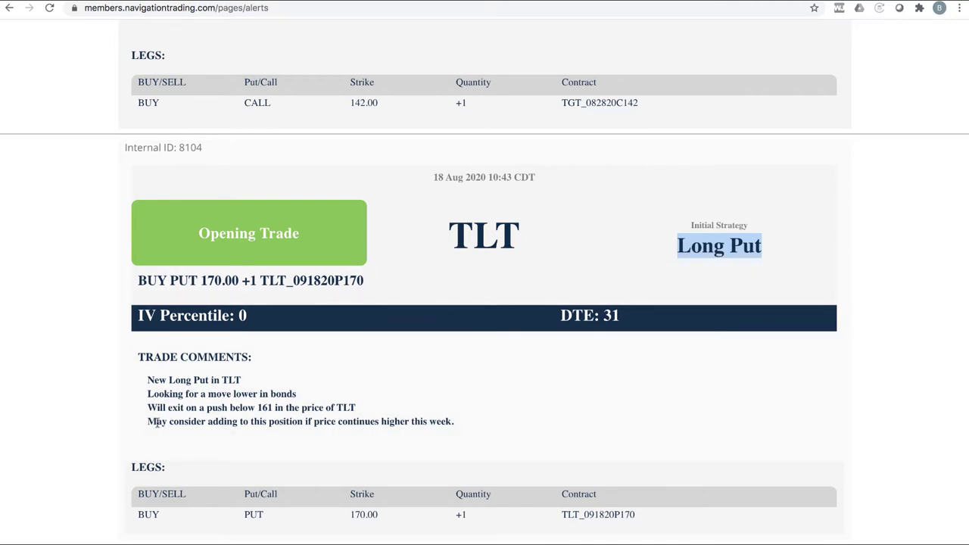
drag(146, 422, 470, 426)
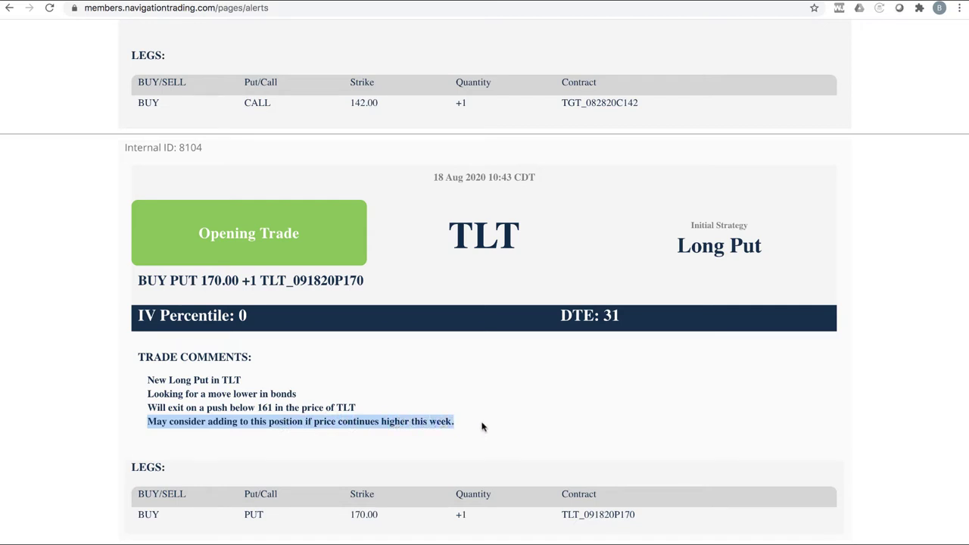
click(481, 409)
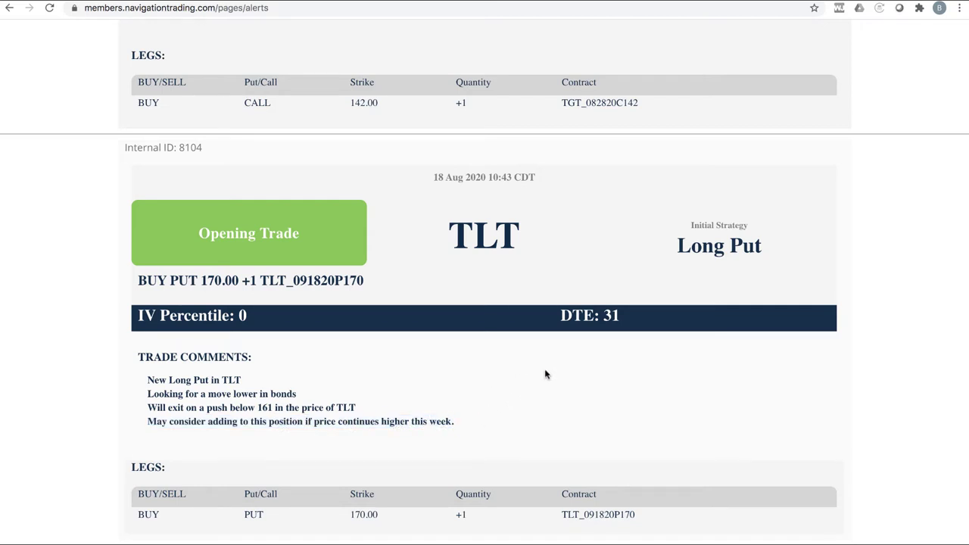
Find the TGT opening trade alert and highlight its Post Earnings Long Call strategy and the 142 strike
scroll(540, 371, up, 1)
scroll(540, 370, up, 5)
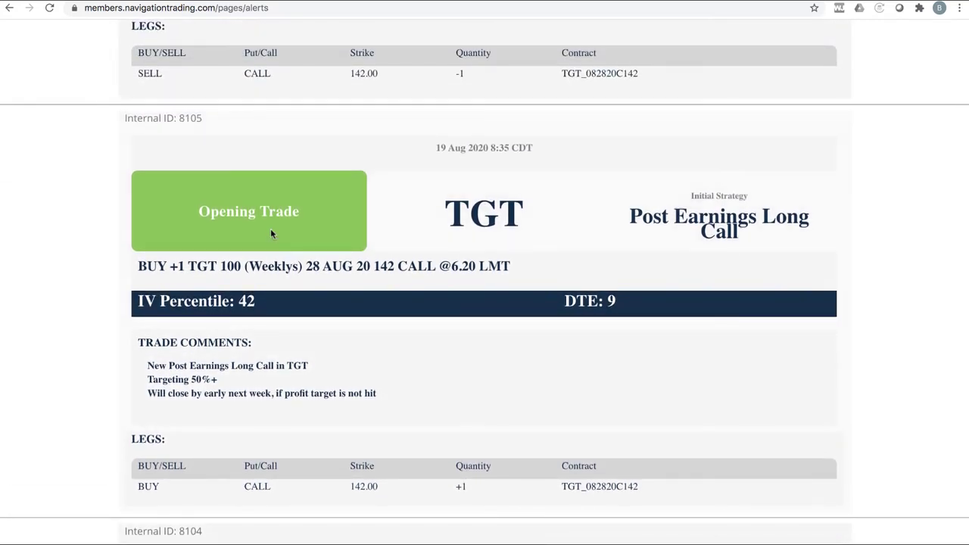
drag(628, 216, 741, 262)
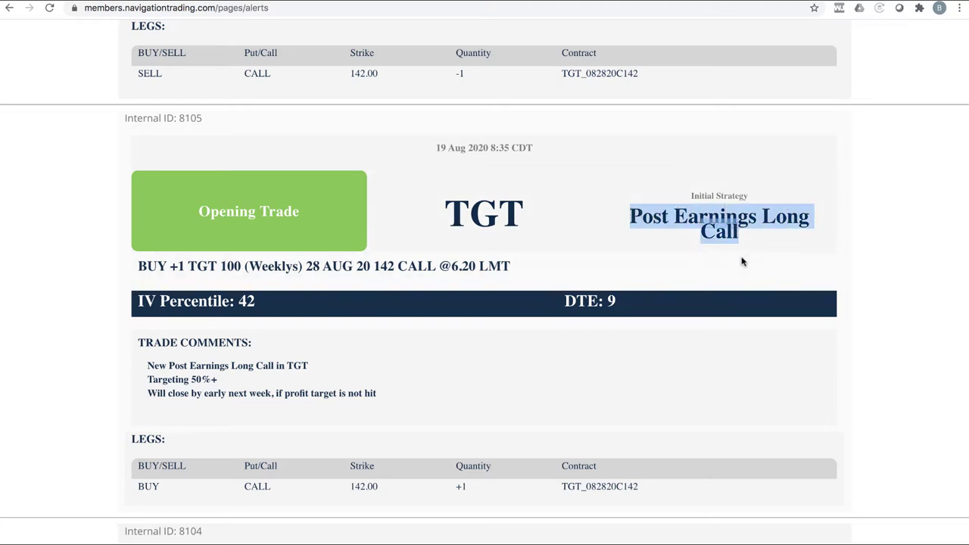
click(632, 280)
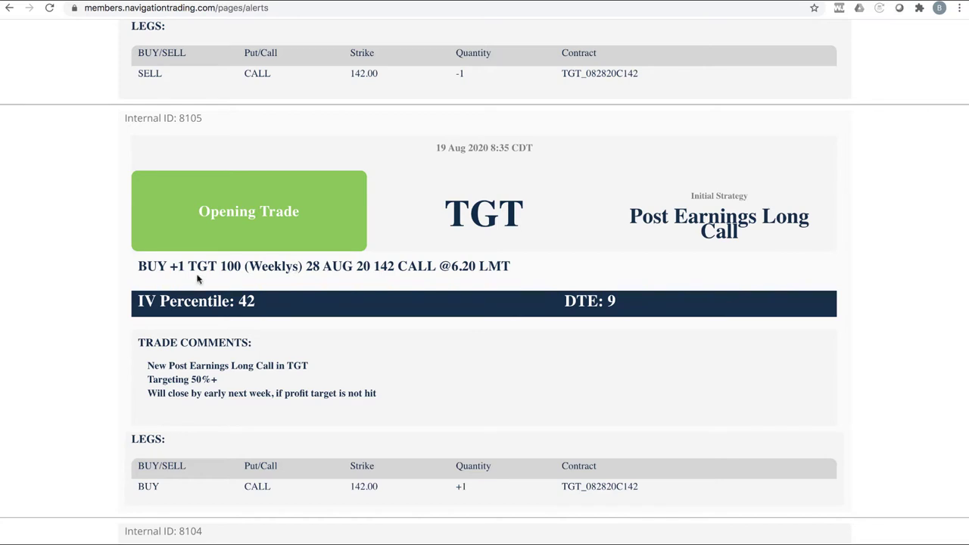
drag(394, 264, 372, 265)
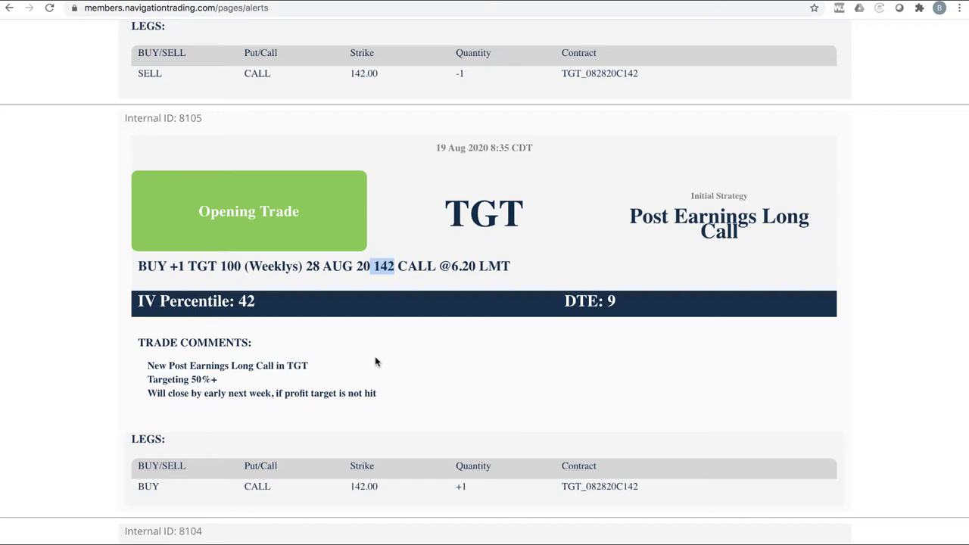
Find the TGT closing trade alert with the 12.42 limit above the opening one and read its comments
scroll(439, 355, up, 3)
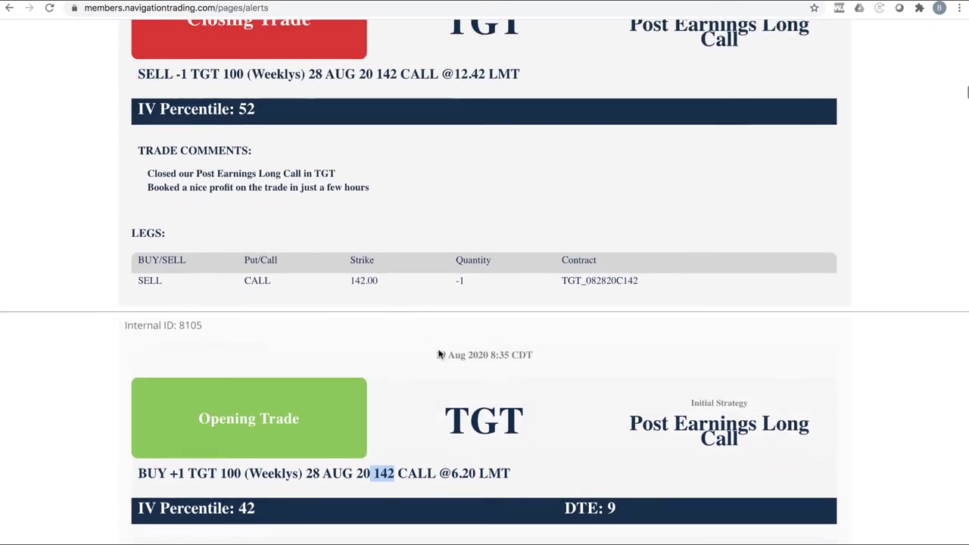
scroll(439, 354, up, 2)
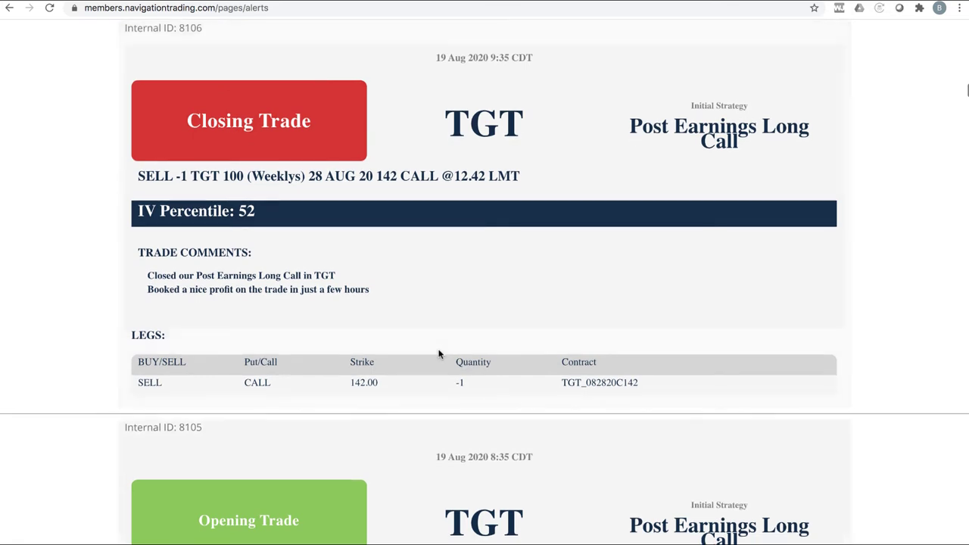
scroll(439, 354, up, 2)
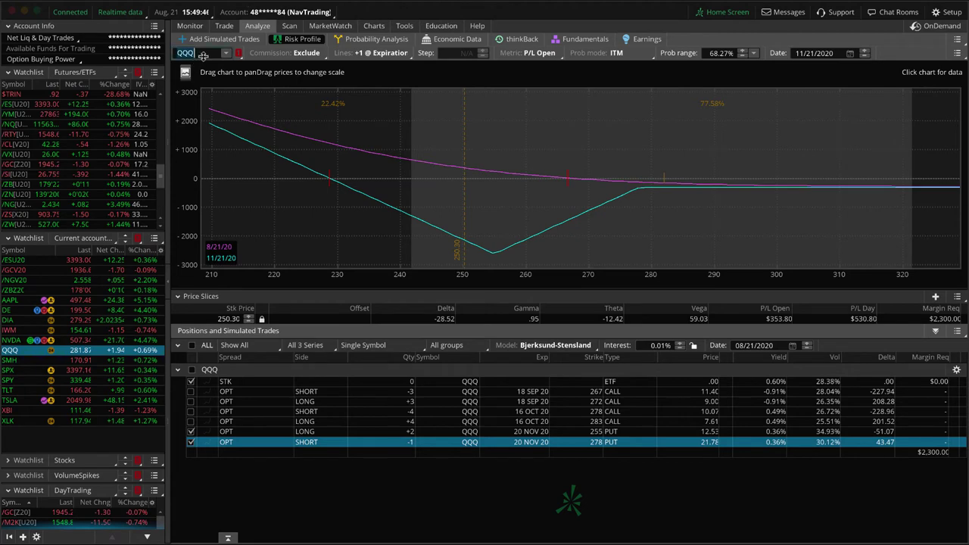
Switch to thinkorswim, load TGT, open its price chart and mark the low of the August 19 candle
click(203, 56)
text(TGT)
key(Return)
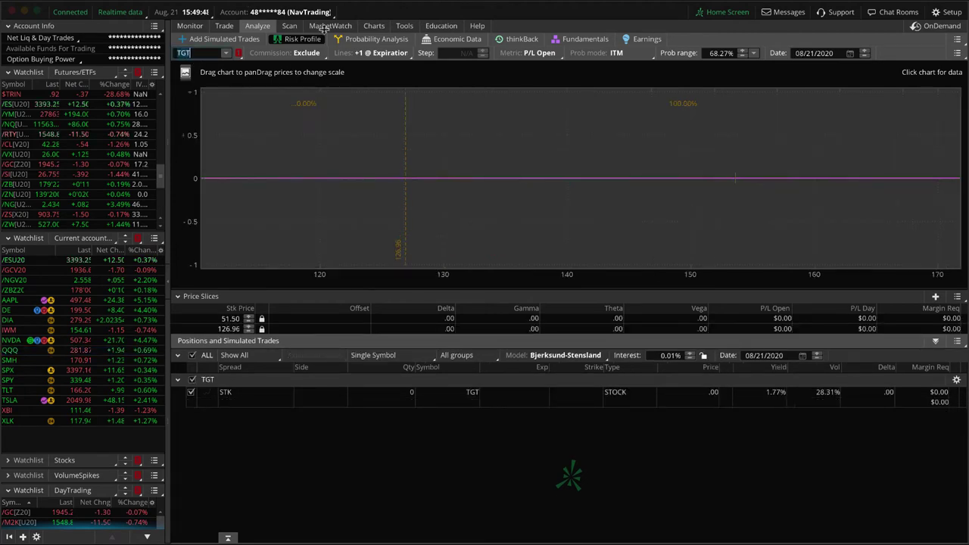
click(366, 26)
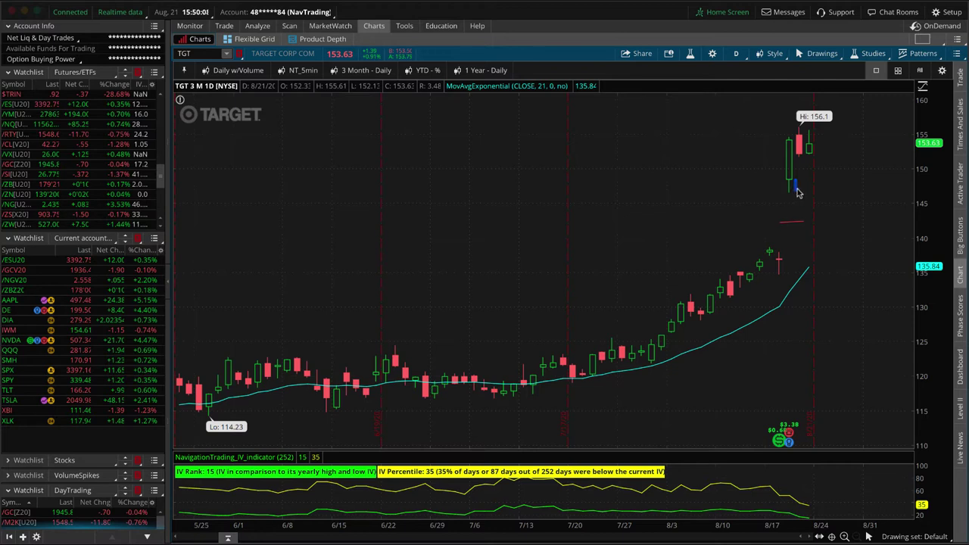
drag(796, 193, 777, 191)
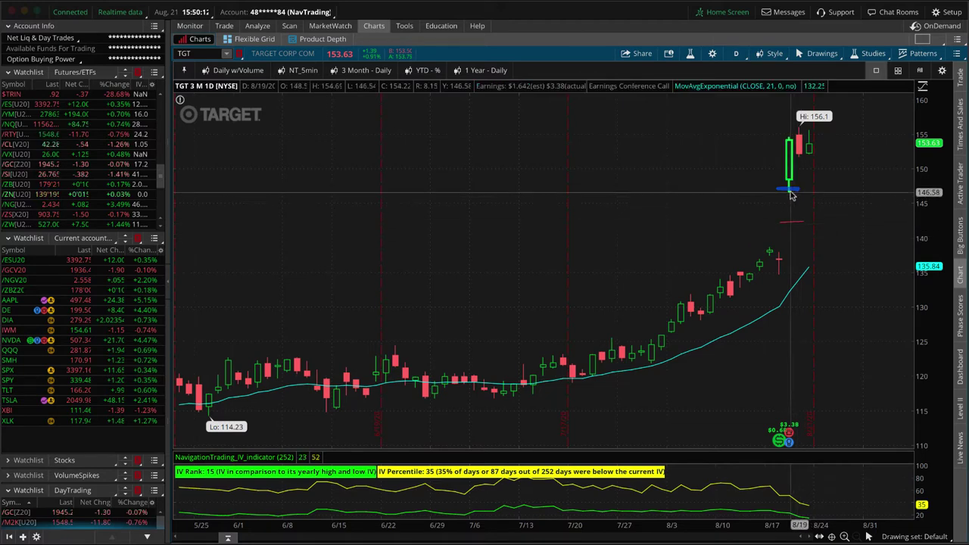
drag(784, 200, 779, 189)
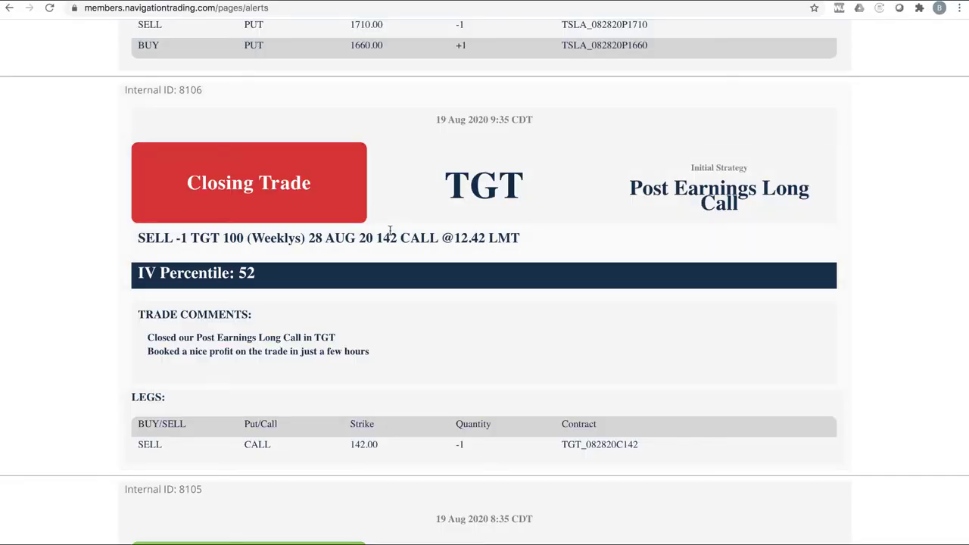
Move up the browser's trade alerts past TGT to TSLA and load the TSLA chart with the 1 Year - Daily style
scroll(390, 233, up, 5)
scroll(391, 233, up, 1)
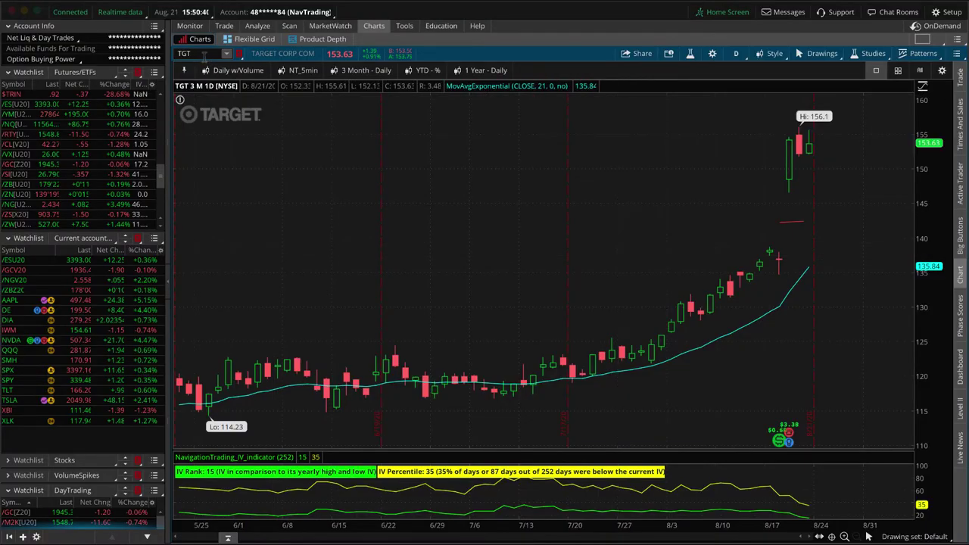
key(BackSpace)
key(BackSpace)
key(BackSpace)
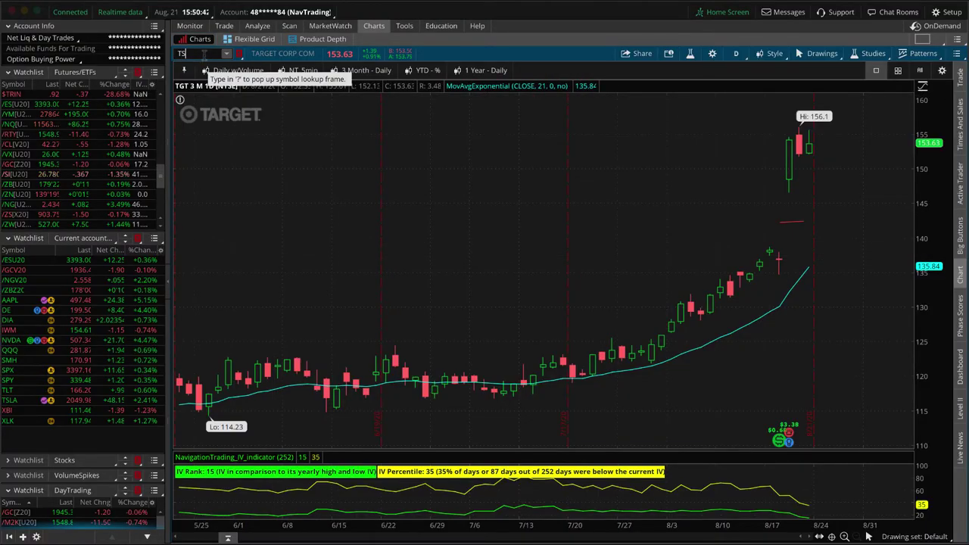
text(TSLA)
key(Return)
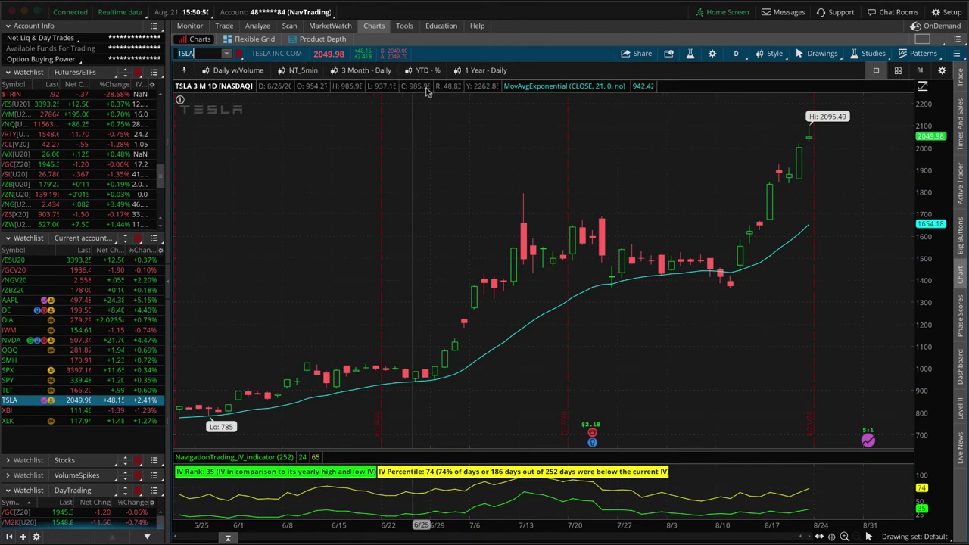
click(470, 70)
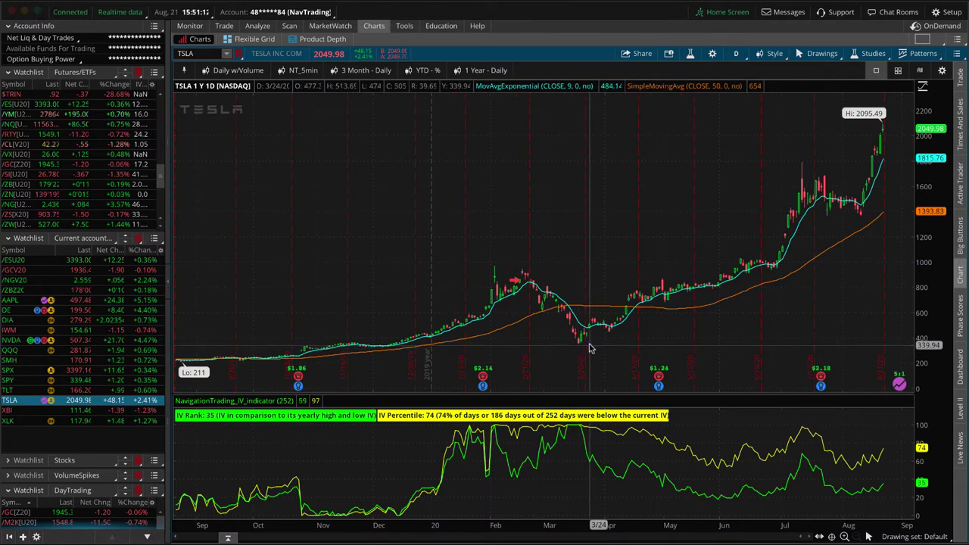
Mark up the TSLA chart: circle the March low, mark the 5:1 split, sketch an upward arrow and box the area beneath the latest candles
mouse_move(590, 348)
mouse_down()
mouse_move(574, 336)
mouse_move(568, 349)
mouse_move(587, 347)
mouse_up()
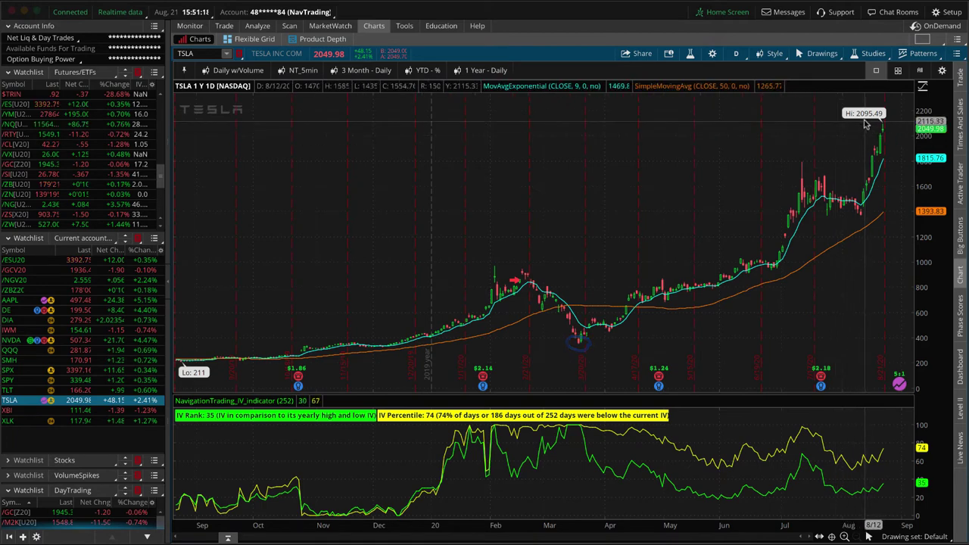
mouse_move(705, 177)
mouse_down()
mouse_move(939, 190)
mouse_move(891, 193)
mouse_up()
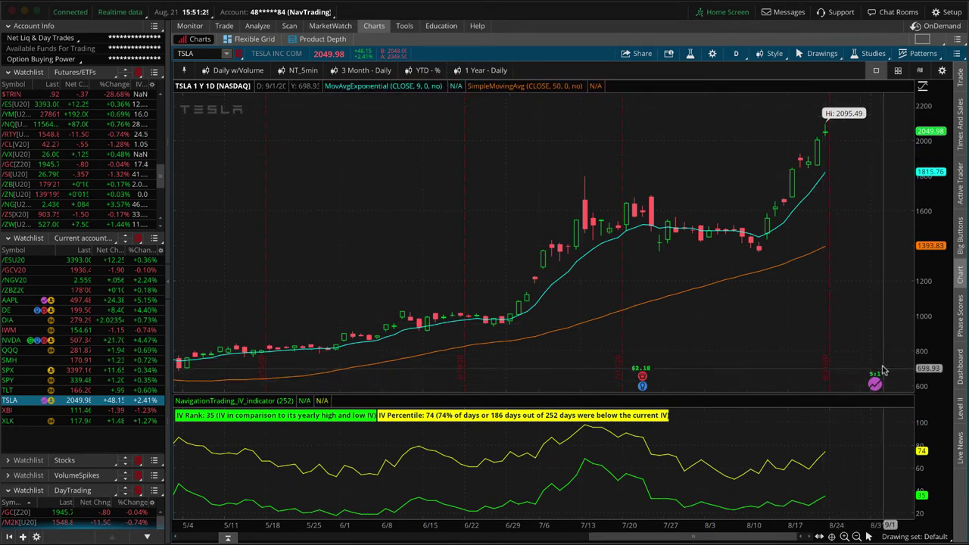
mouse_move(867, 367)
mouse_down()
mouse_move(861, 391)
mouse_move(893, 391)
mouse_move(878, 363)
mouse_up()
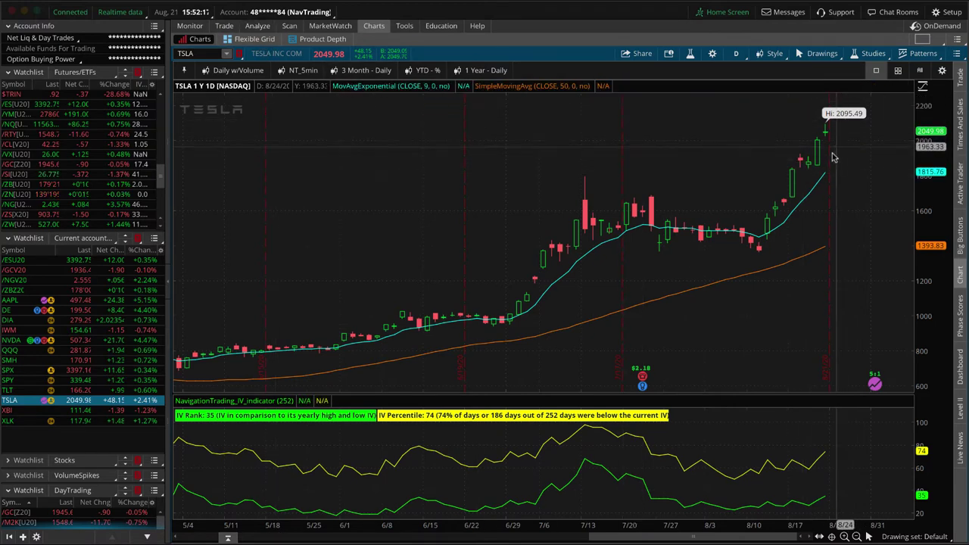
mouse_move(823, 149)
mouse_down()
mouse_move(866, 138)
mouse_move(868, 105)
mouse_move(882, 112)
mouse_up()
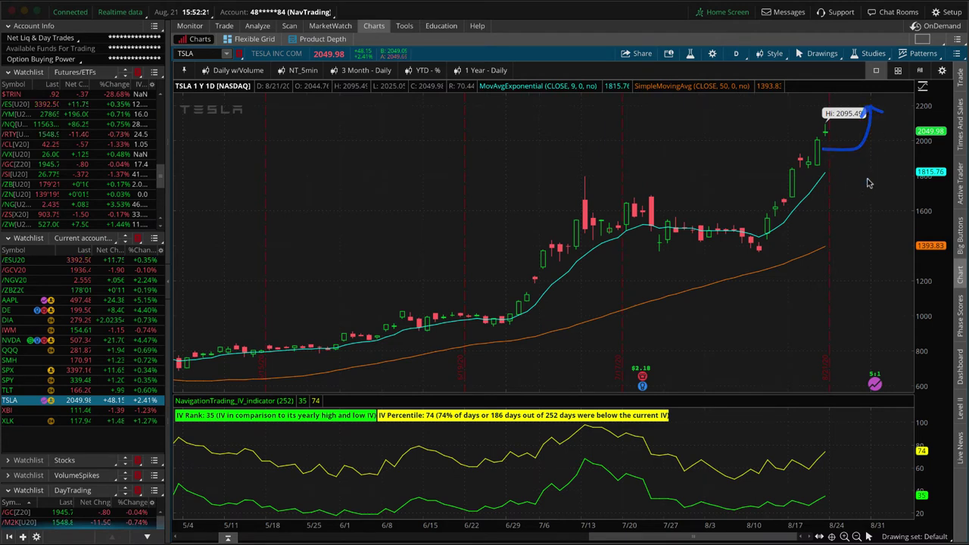
mouse_move(868, 178)
mouse_down()
mouse_move(817, 178)
mouse_move(817, 240)
mouse_move(853, 246)
mouse_move(869, 180)
mouse_up()
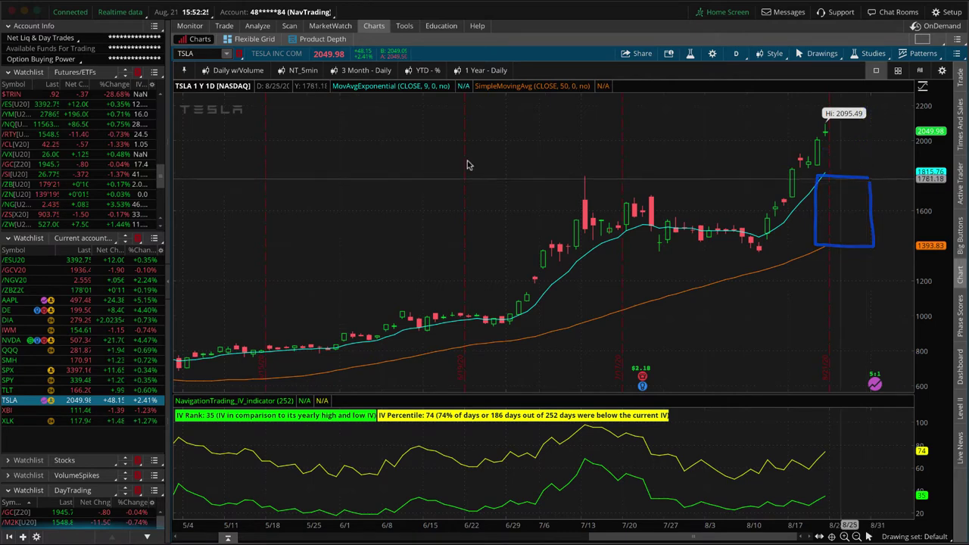
Examine TSLA's risk profile zoomed to prices from about 1450 to 2170, and move up from the TSLA alert to NVDA in the browser
click(256, 26)
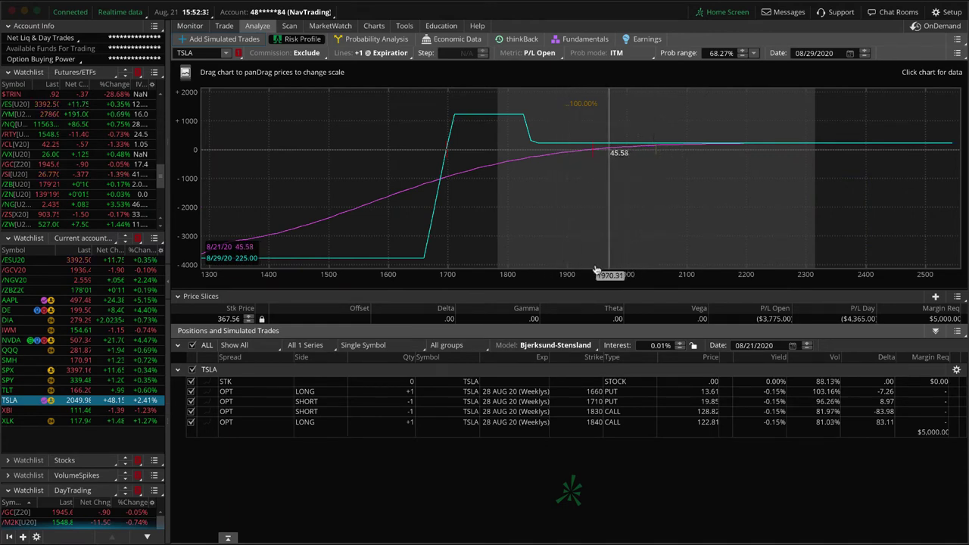
drag(621, 277, 625, 225)
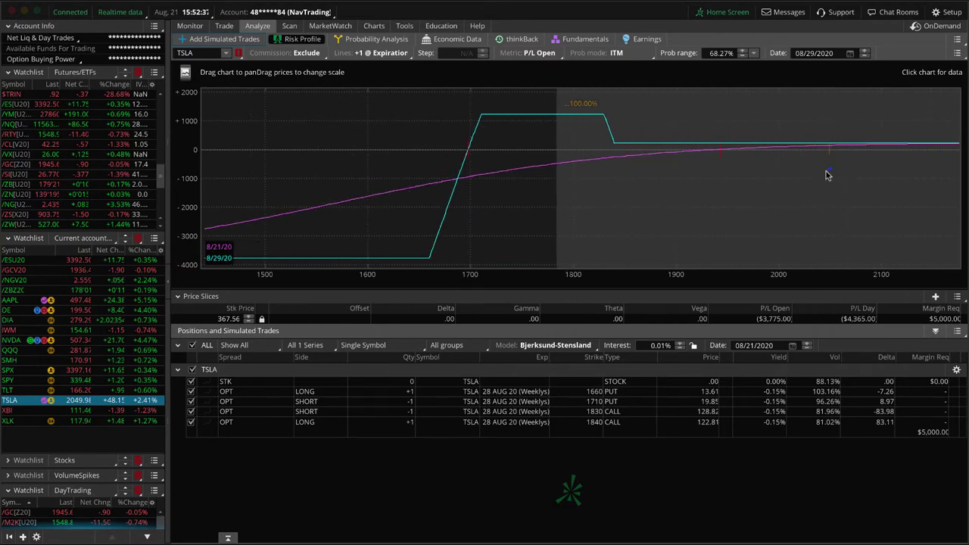
mouse_move(833, 166)
mouse_down()
mouse_move(597, 151)
mouse_move(614, 147)
mouse_up()
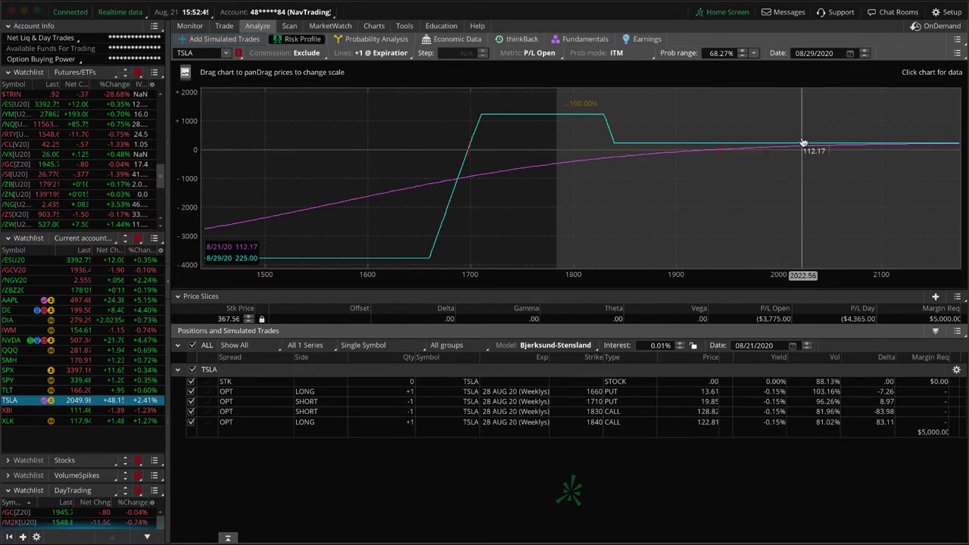
key(super+Tab)
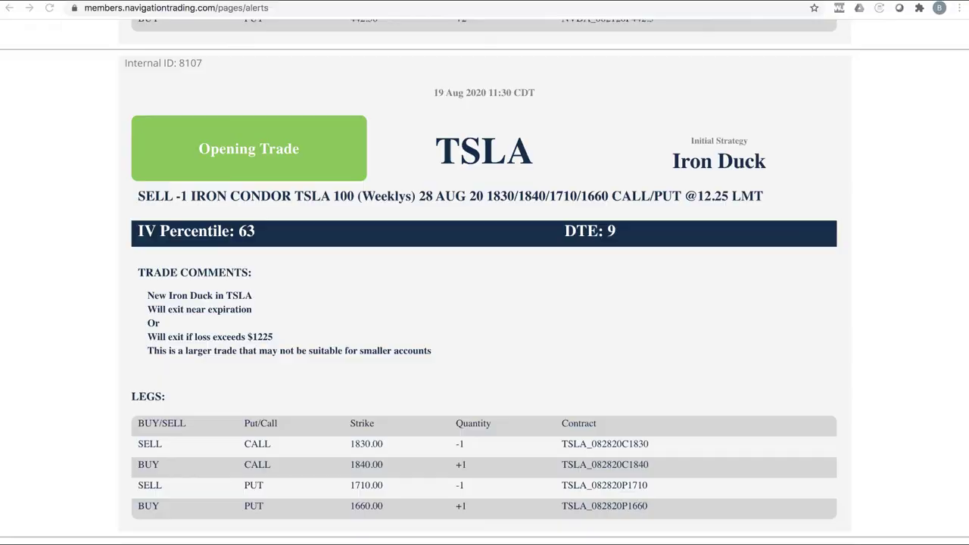
scroll(448, 185, up, 6)
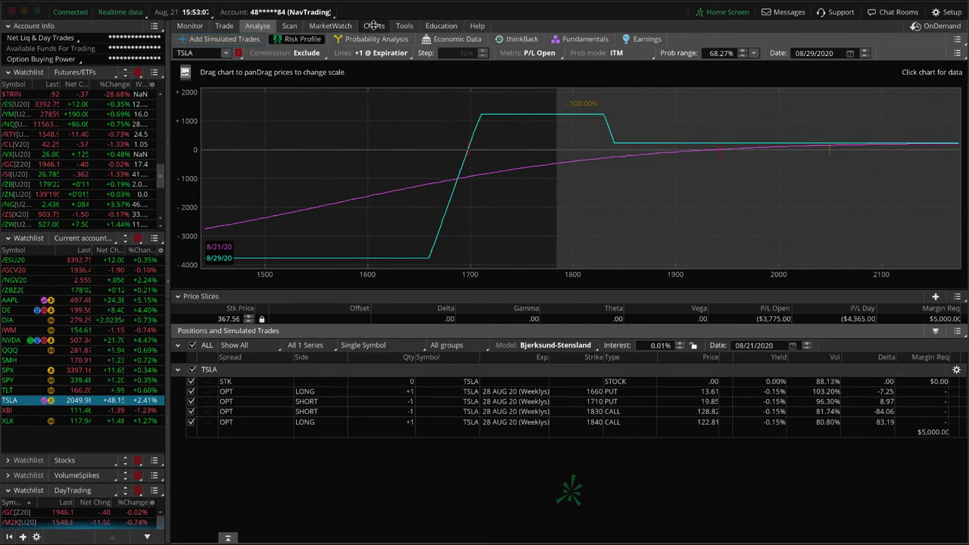
Load the NVDA price chart in thinkorswim and open NVDA's risk profile
click(373, 25)
click(200, 54)
text(NV)
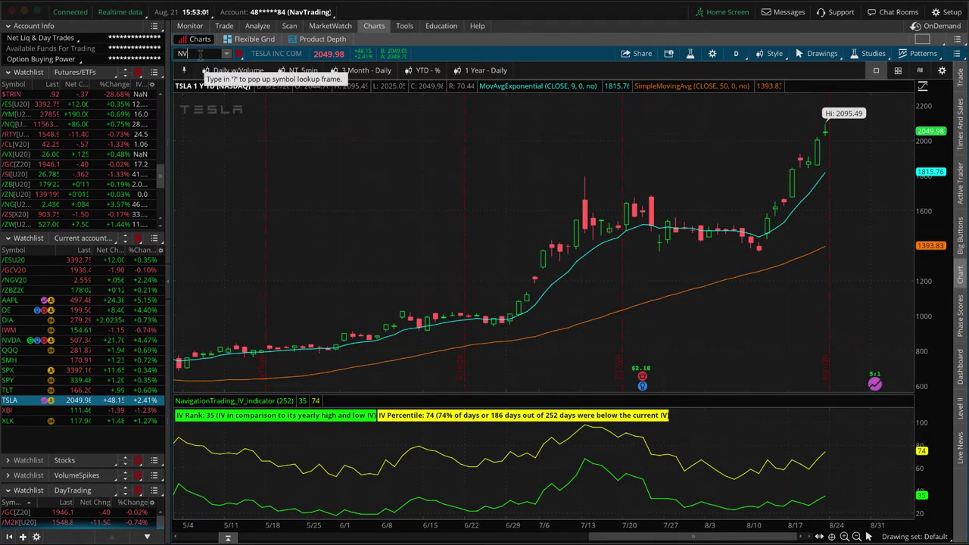
text(DA)
key(Return)
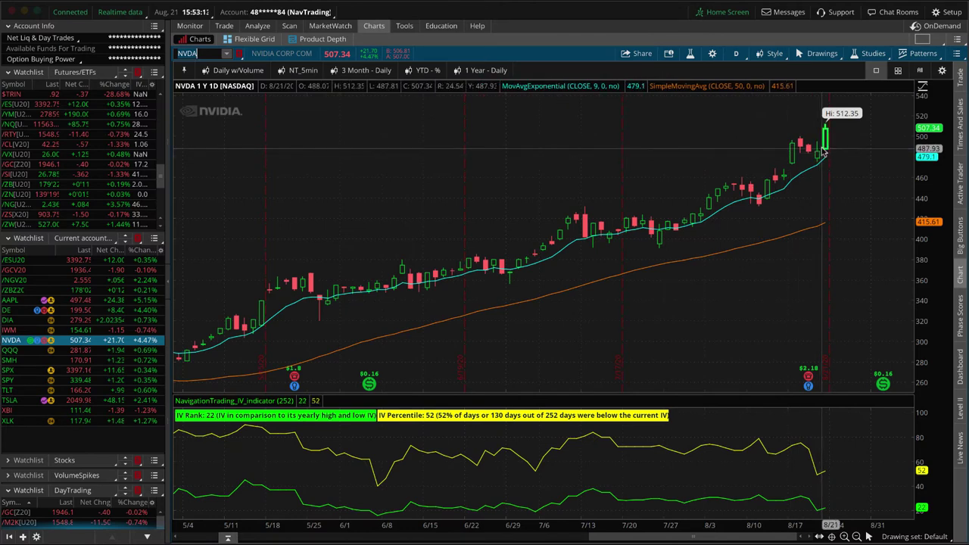
click(257, 26)
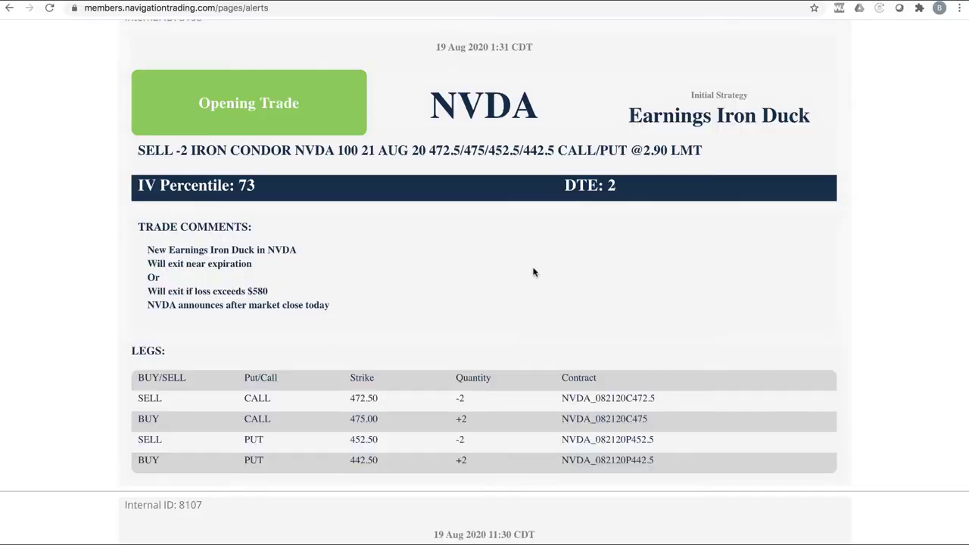
In the browser's trade alerts, highlight the profit comment in the SPX Weekly Double Calendar closing alert and the DTE in the SPY Iron Duck opening alert
scroll(522, 265, up, 10)
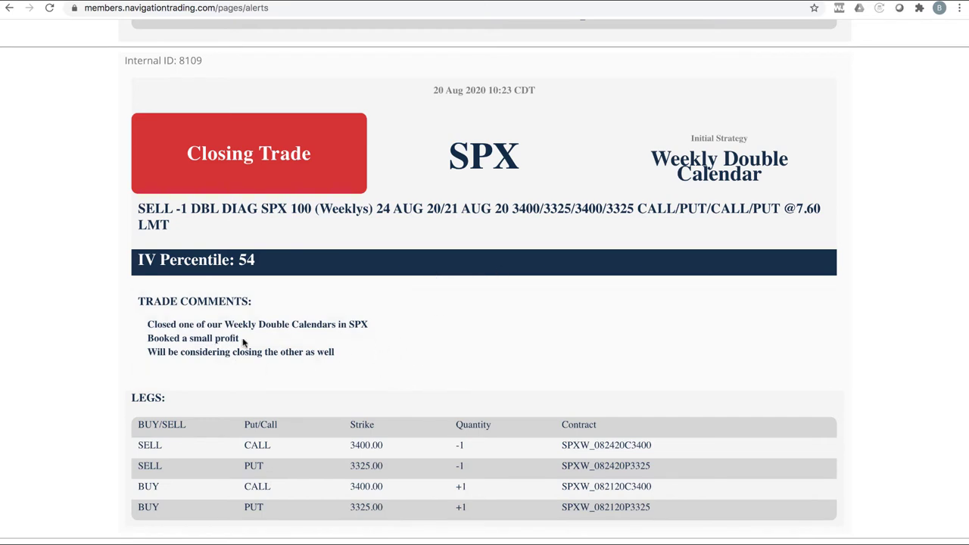
drag(241, 339, 162, 347)
scroll(458, 372, up, 5)
scroll(458, 371, up, 3)
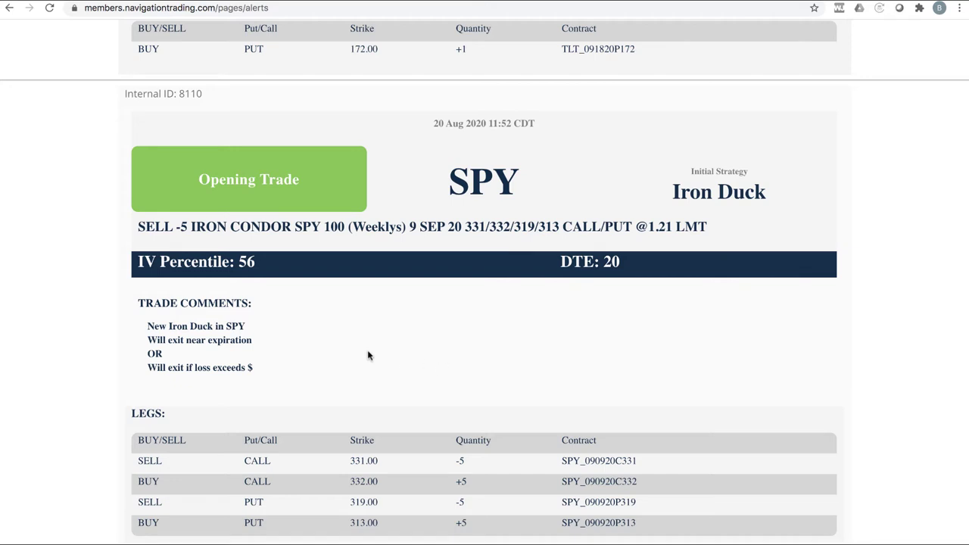
drag(630, 264, 554, 262)
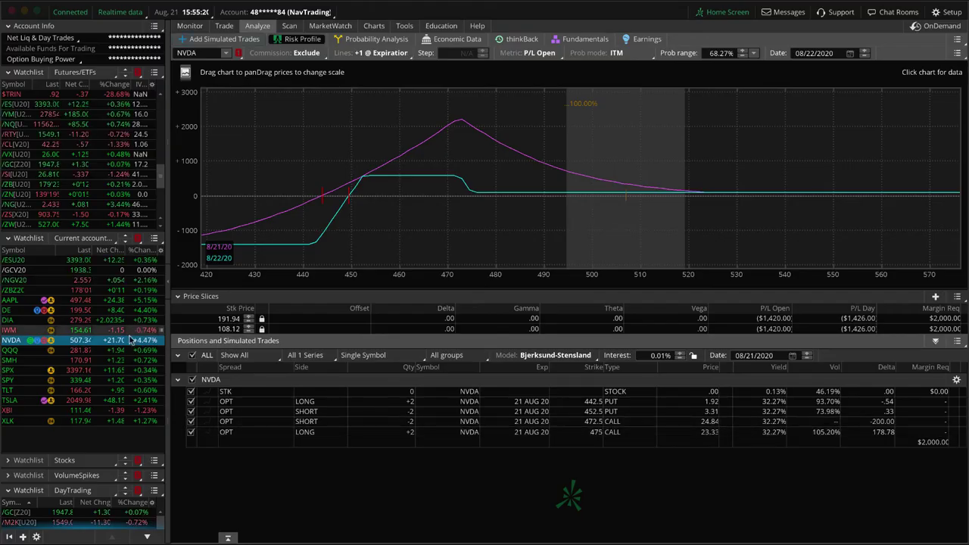
Load SPY in the risk profile and include only the 26 AUG 20 311 and 317 puts and 328 and 329 calls
click(30, 380)
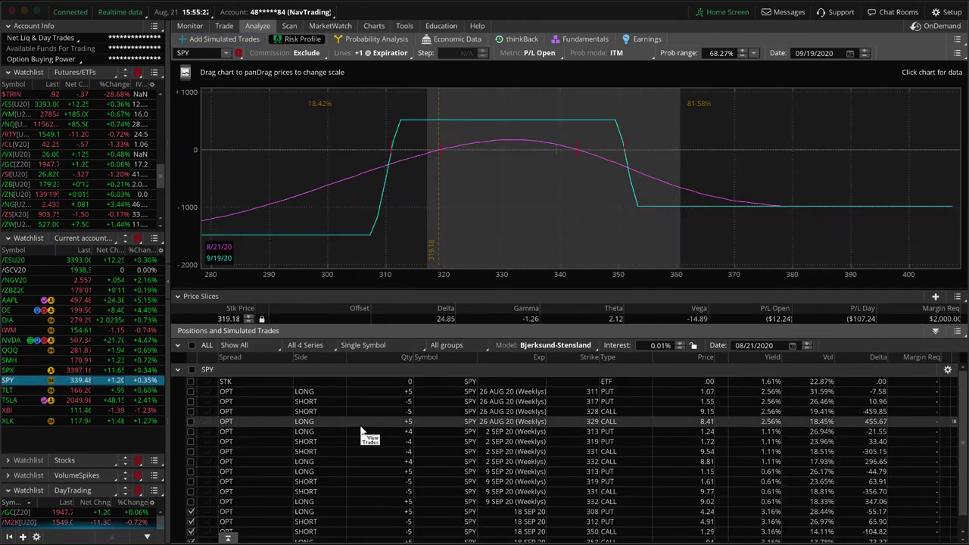
click(192, 368)
click(192, 369)
click(191, 392)
click(191, 401)
click(191, 411)
click(191, 420)
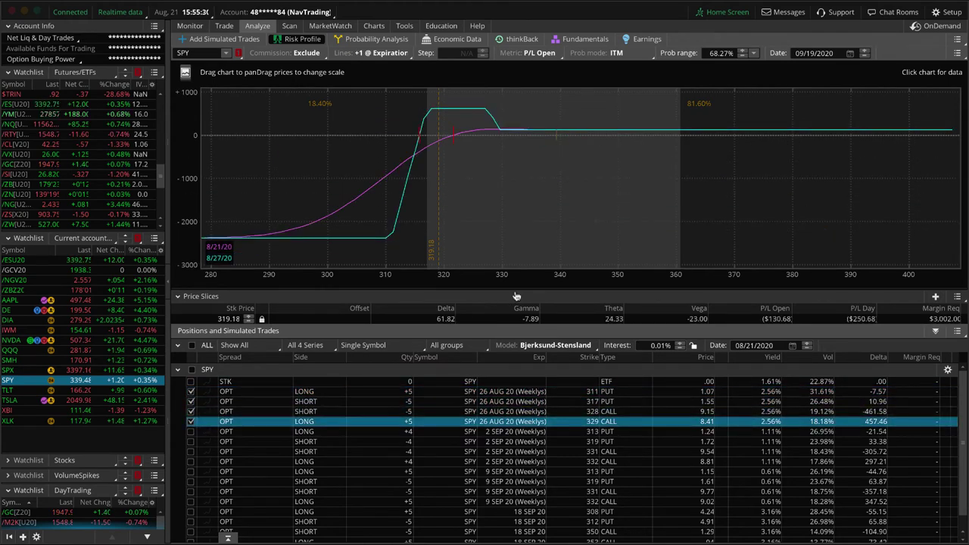
Set the SPY risk profile's probability date to 08/27/2020 and move the price slice to 329.14, marking the probability below that price
drag(517, 275, 731, 274)
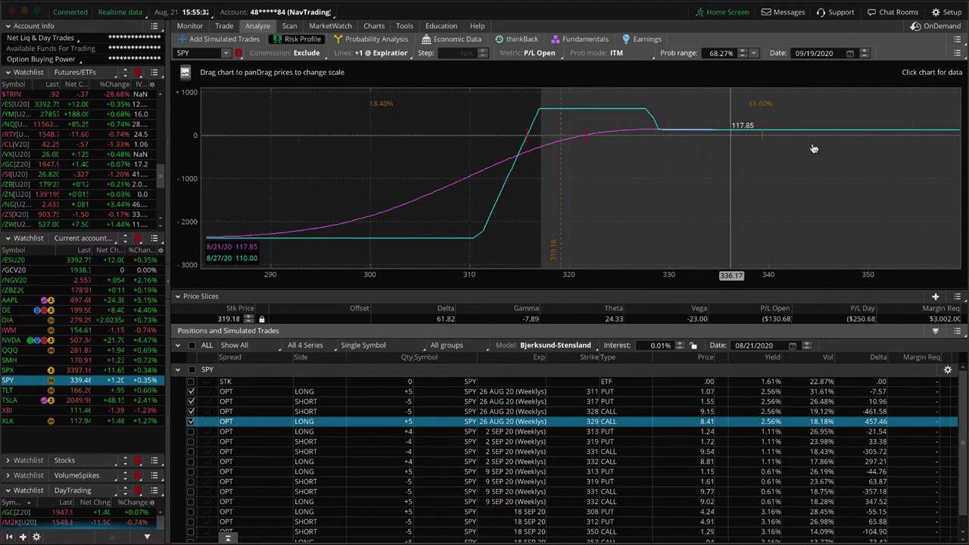
click(865, 55)
click(865, 54)
click(865, 54)
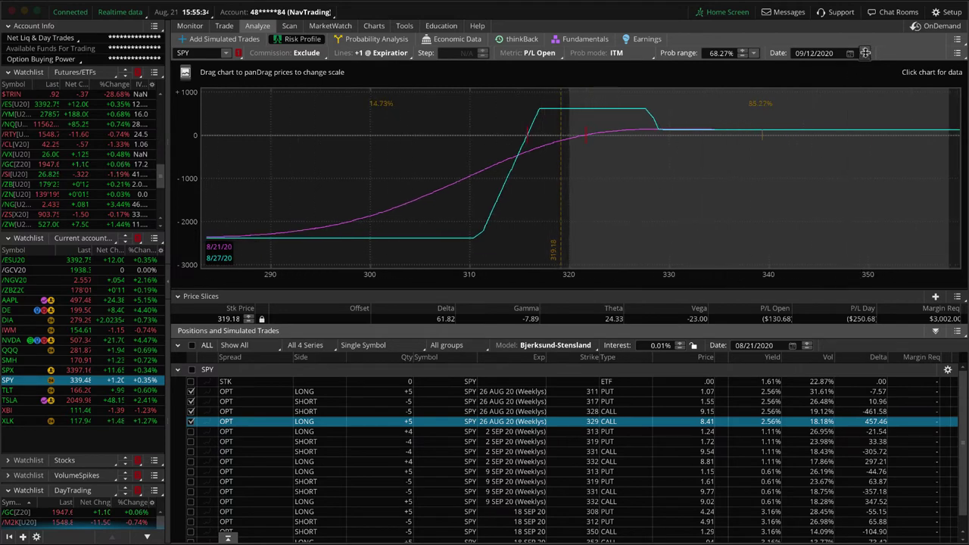
click(865, 54)
click(865, 54)
click(865, 55)
click(865, 55)
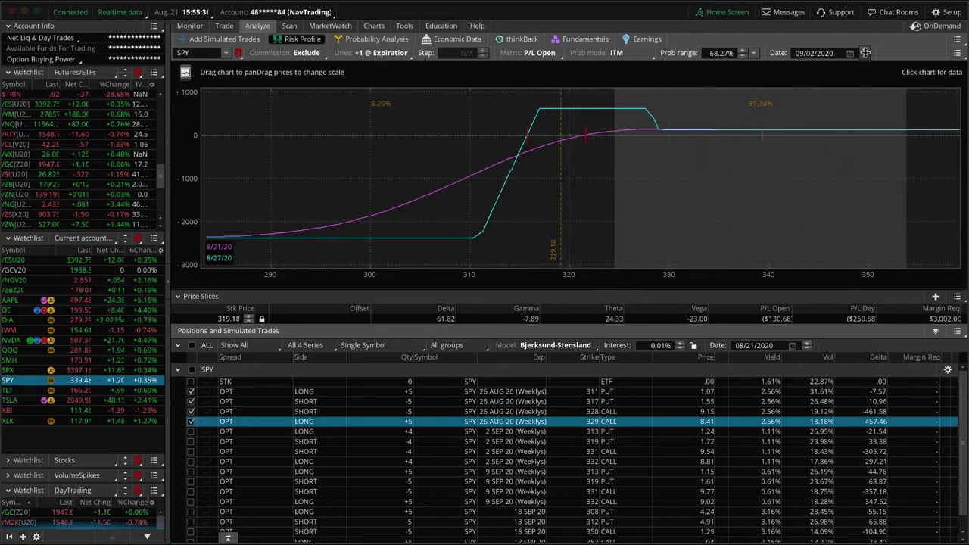
click(865, 54)
click(865, 54)
click(865, 55)
click(865, 54)
click(865, 55)
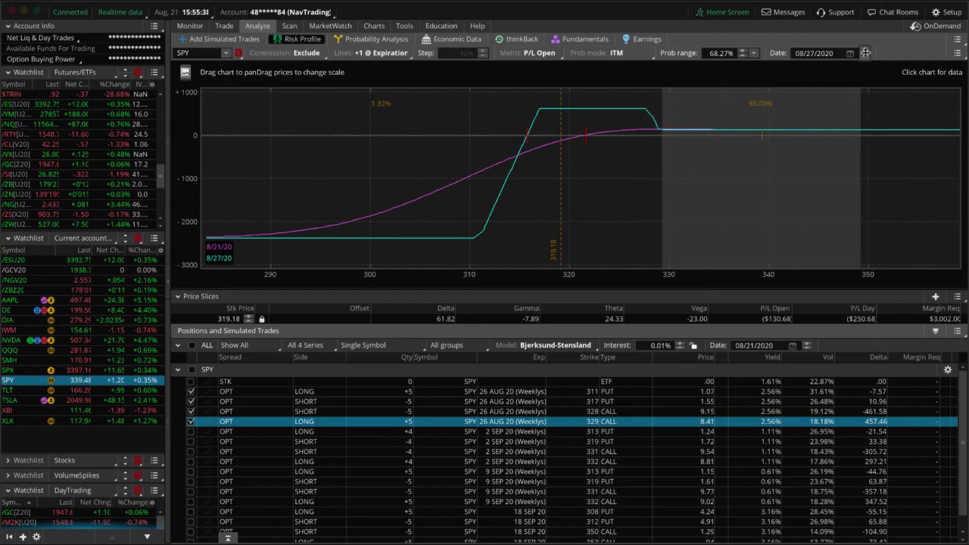
click(660, 136)
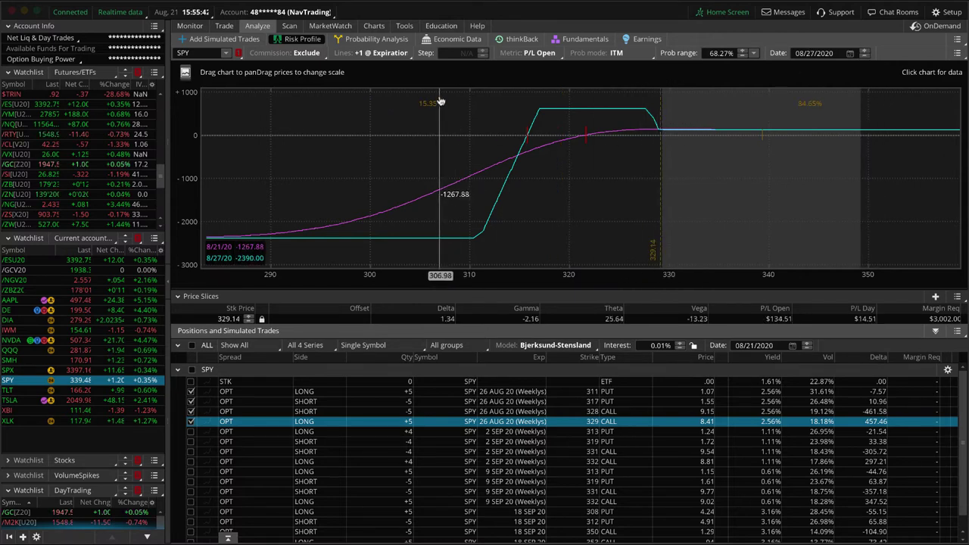
mouse_move(435, 94)
mouse_down()
mouse_move(424, 118)
mouse_move(438, 95)
mouse_up()
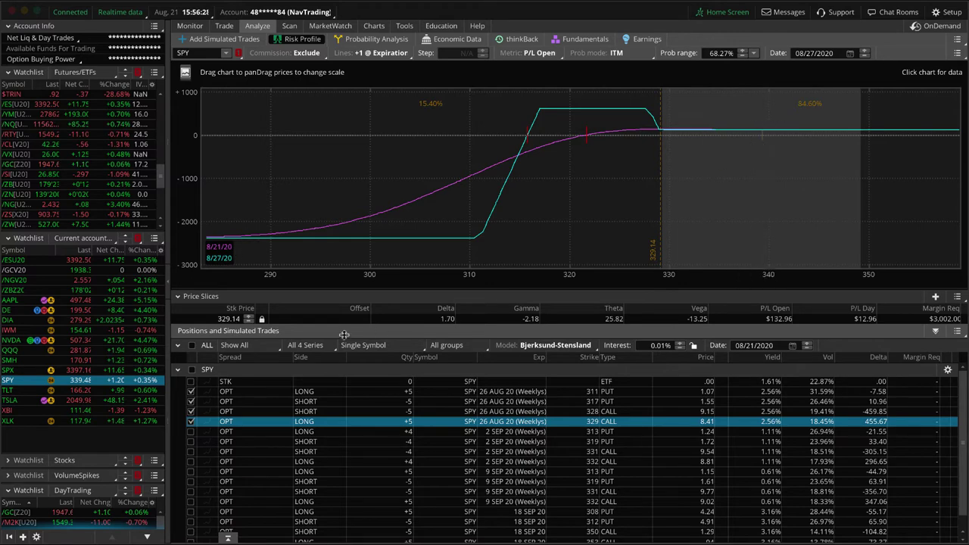
Include only the 2 SEP 20 313 and 319 puts and 331 and 332 calls in the SPY risk profile
click(191, 391)
click(191, 401)
click(191, 411)
click(190, 421)
click(190, 431)
click(191, 441)
click(190, 451)
click(191, 461)
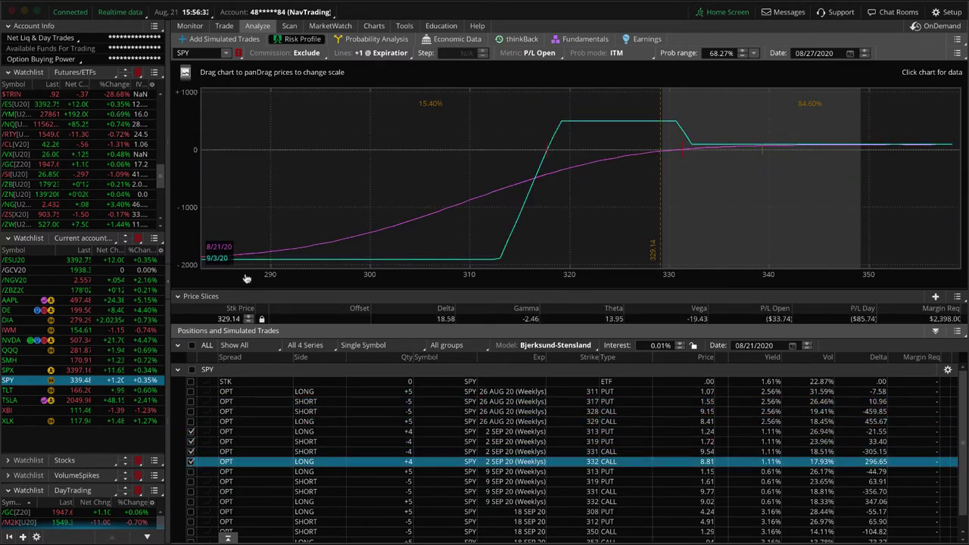
Set the SPY risk profile's probability date to 09/03/2020 and move the price slice to 332.18, circling the probability below that price
click(863, 50)
click(864, 50)
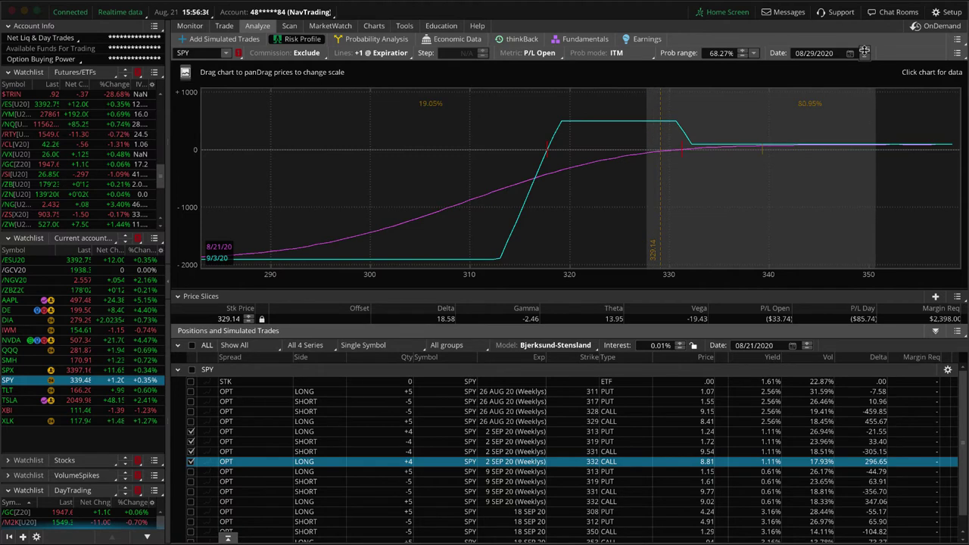
click(863, 50)
click(864, 50)
click(863, 50)
click(863, 50)
click(864, 50)
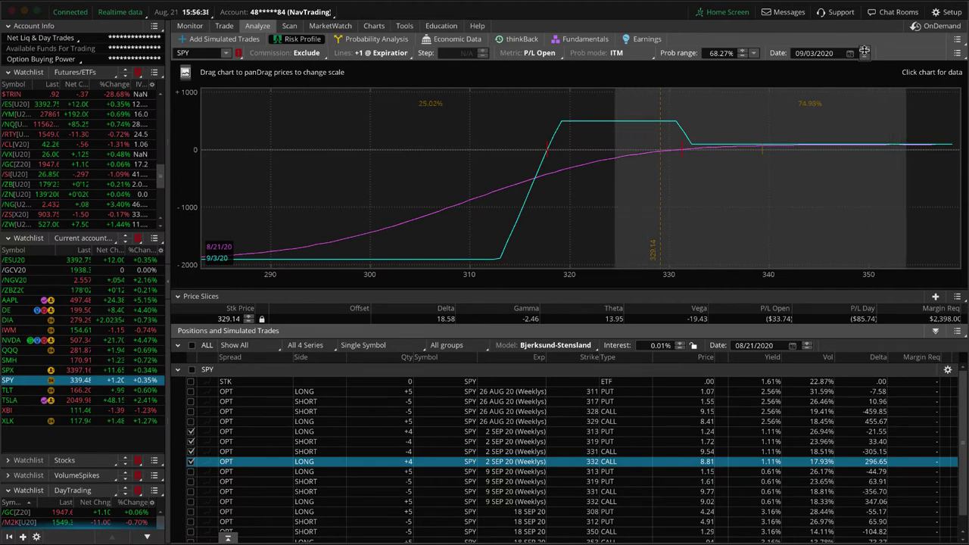
click(691, 125)
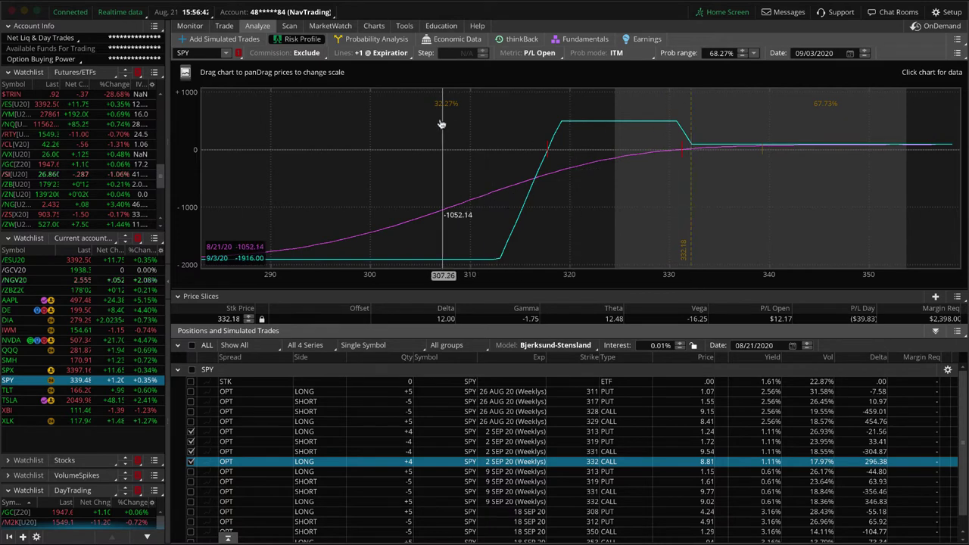
drag(435, 94, 439, 117)
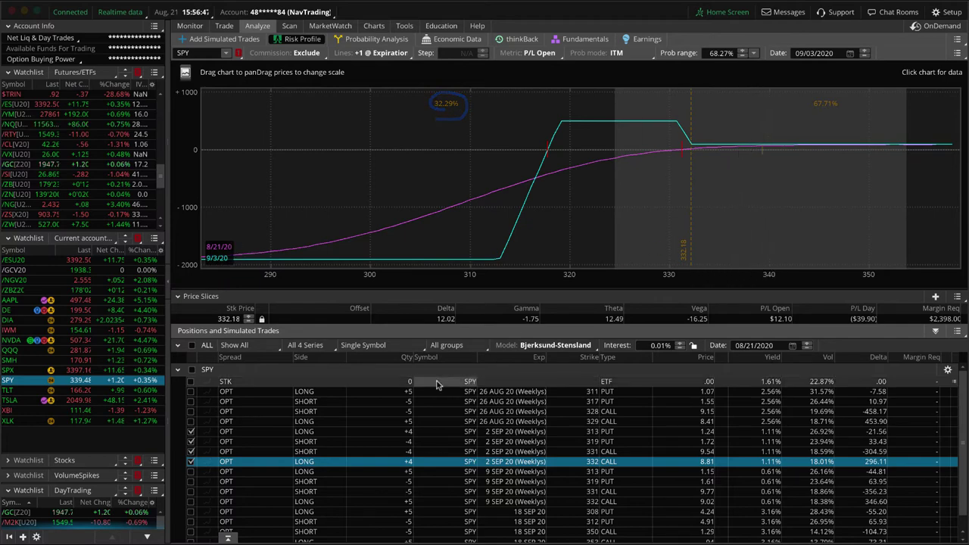
Replace the 2 SEP 20 legs in the SPY risk profile with the 9 SEP 20 313 and 319 puts and 331 and 332 calls
click(191, 431)
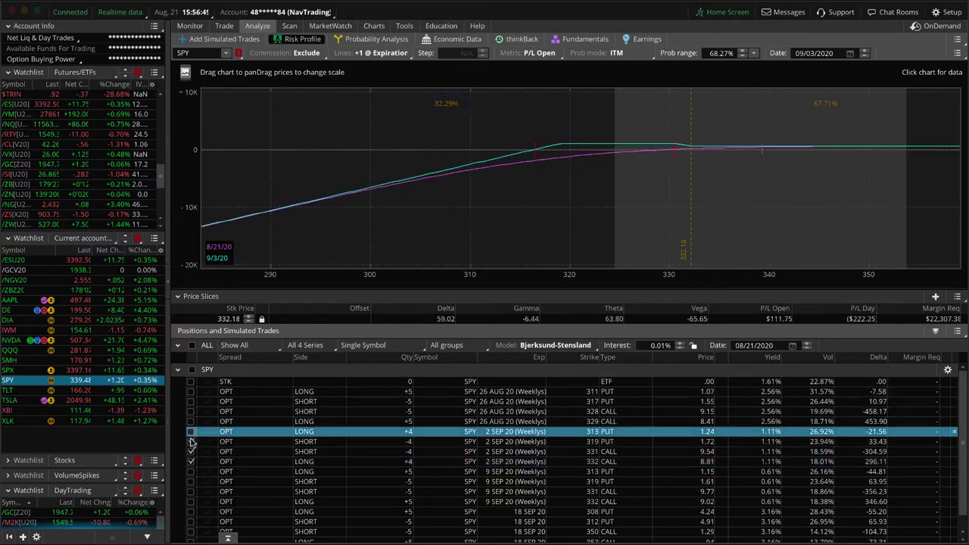
click(191, 441)
click(191, 451)
click(191, 461)
click(190, 471)
click(190, 481)
click(191, 491)
click(191, 501)
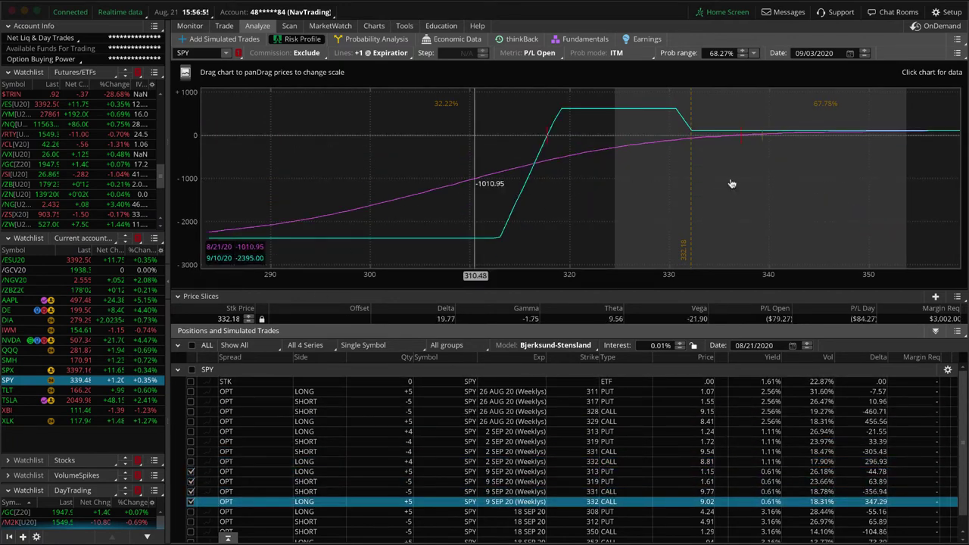
Set the SPY risk profile's probability date to 09/10/2020 and circle the probability below the price slice
click(863, 50)
click(864, 49)
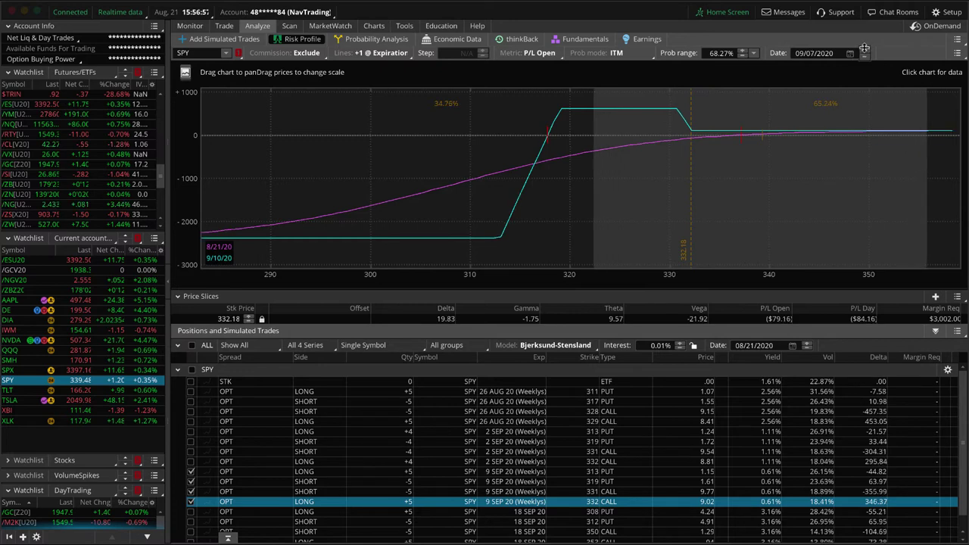
click(864, 50)
click(864, 50)
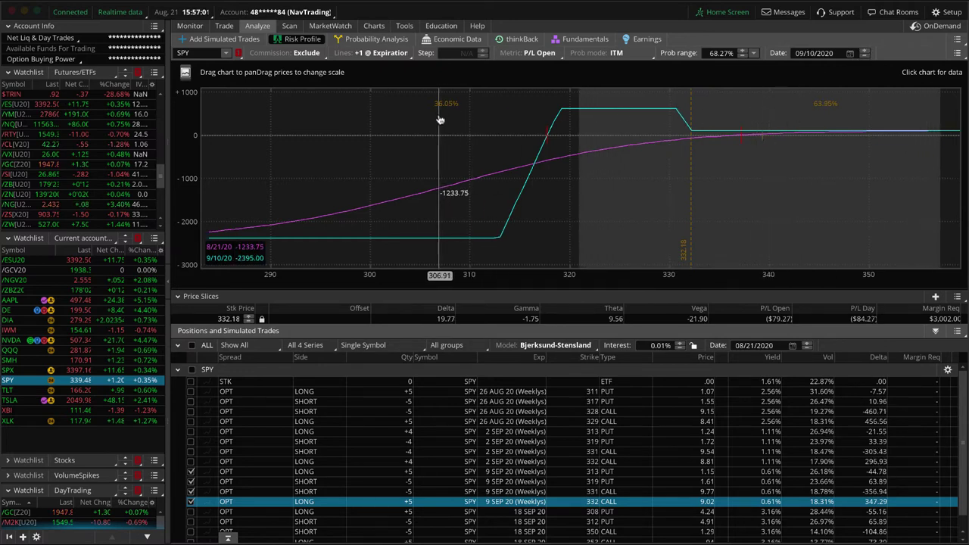
mouse_move(430, 114)
mouse_down()
mouse_move(474, 115)
mouse_move(423, 110)
mouse_up()
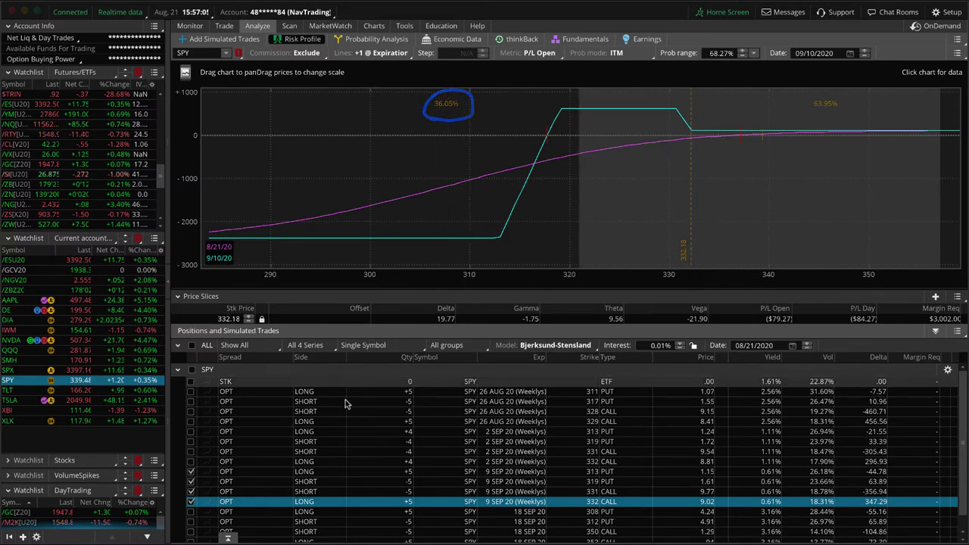
Include only the 18 SEP 20 308 and 312 puts and 350 and 353 calls for SPY, with the price slice at 339.36
click(191, 472)
click(191, 481)
click(190, 491)
click(190, 501)
scroll(195, 503, down, 1)
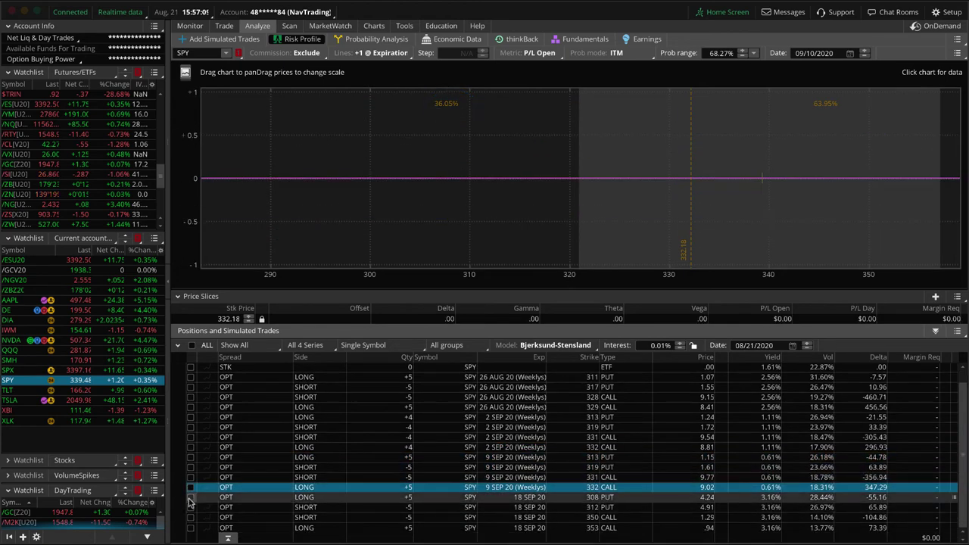
click(190, 496)
click(190, 527)
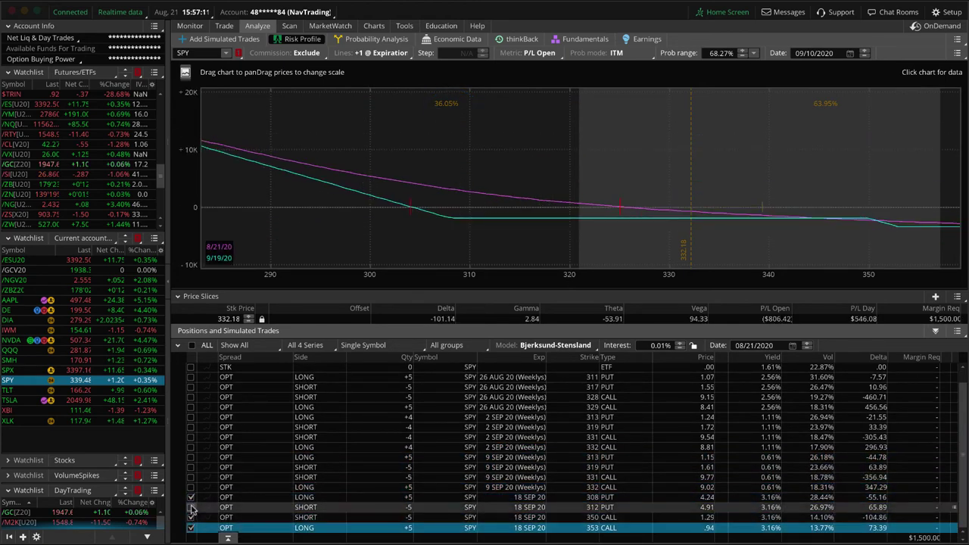
click(190, 507)
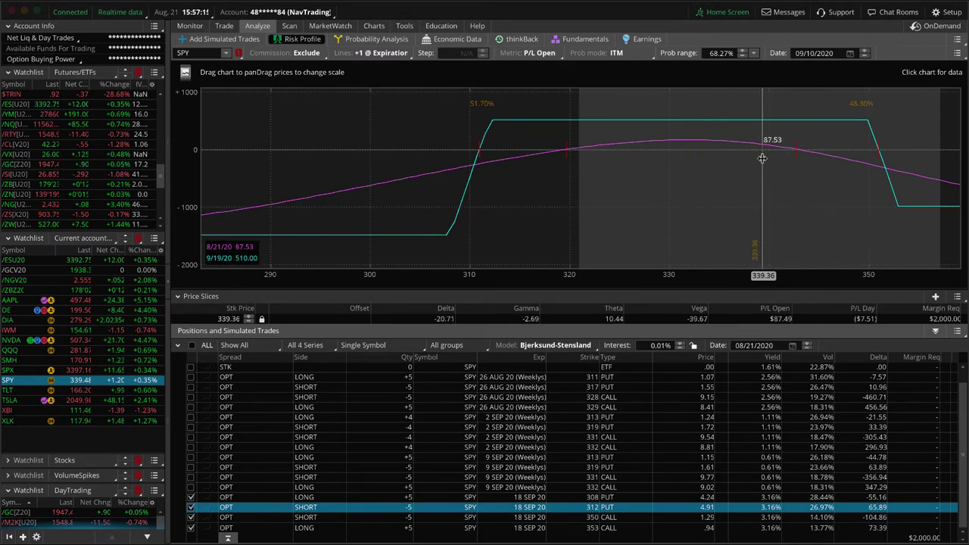
drag(688, 173, 567, 168)
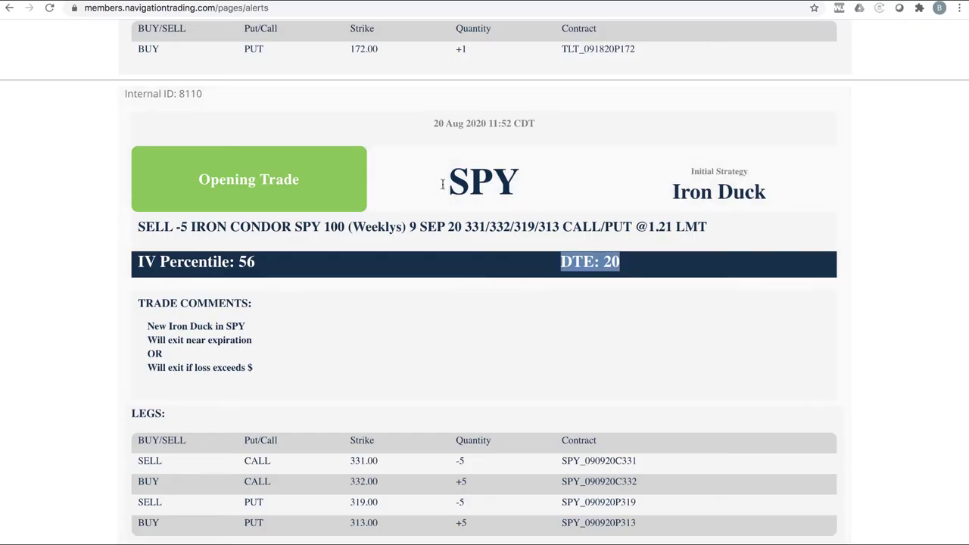
In the browser's trade alerts, highlight the ticker and the "Adding a Long Put in TLT" comment in the TLT Long Put alert
scroll(501, 194, up, 6)
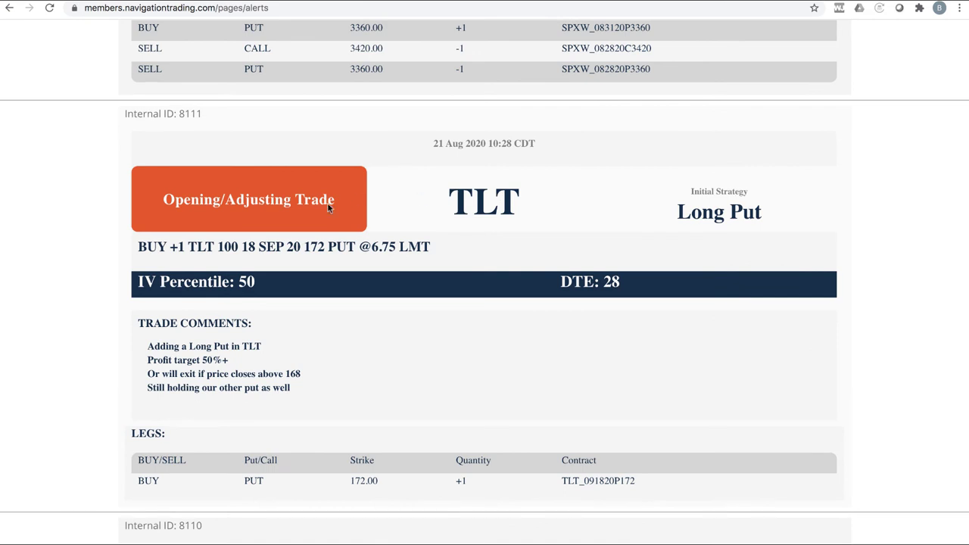
drag(445, 202, 531, 224)
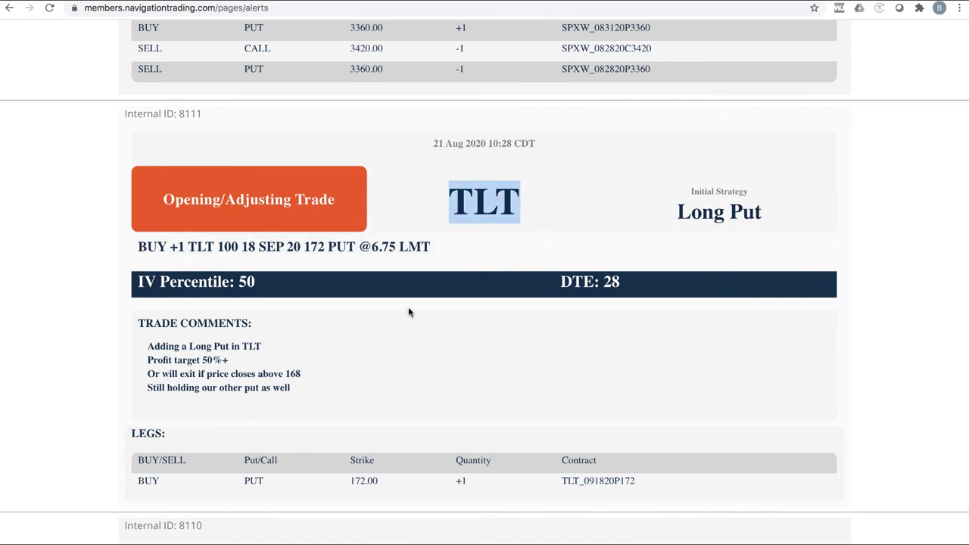
drag(260, 349, 140, 349)
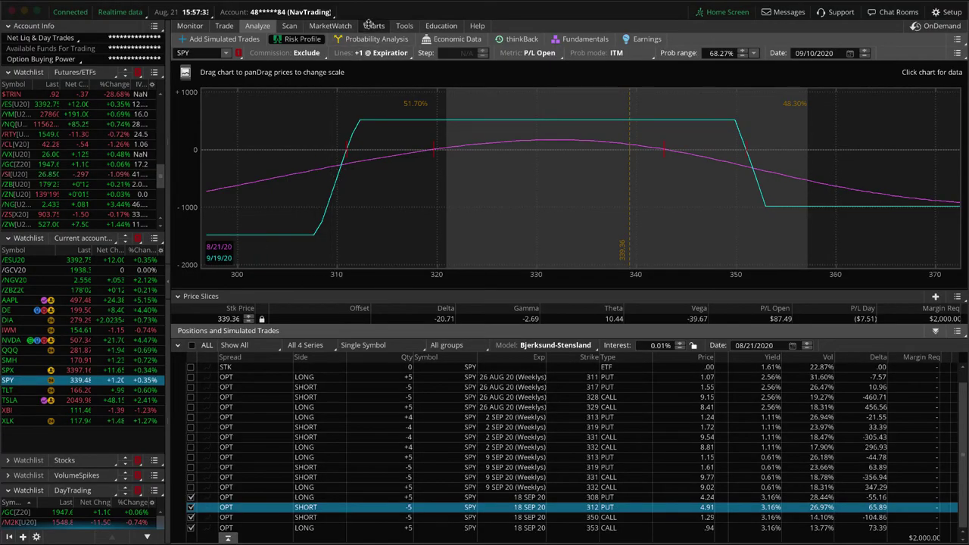
Switch to thinkorswim and load the TLT price chart in the 3 Month - Daily style
click(370, 25)
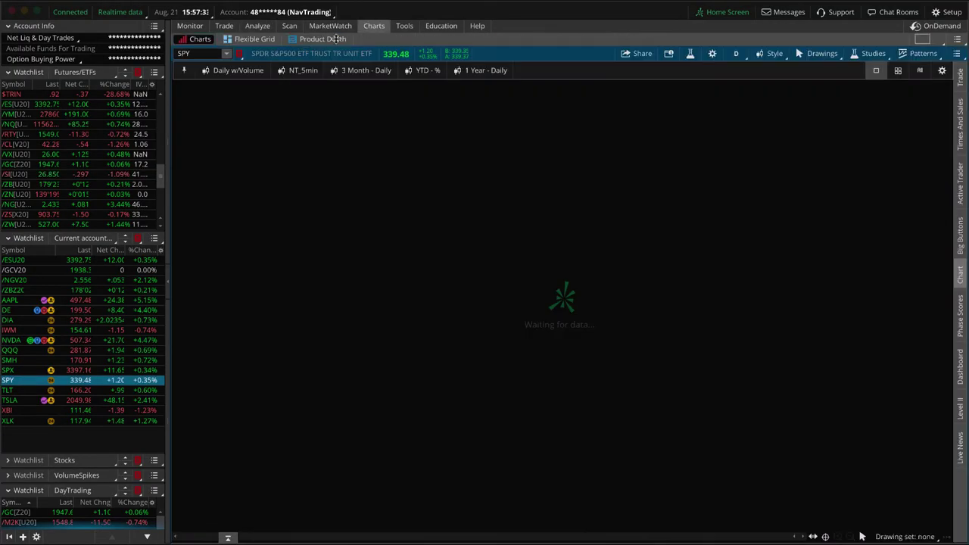
click(197, 54)
text(TLT)
key(Return)
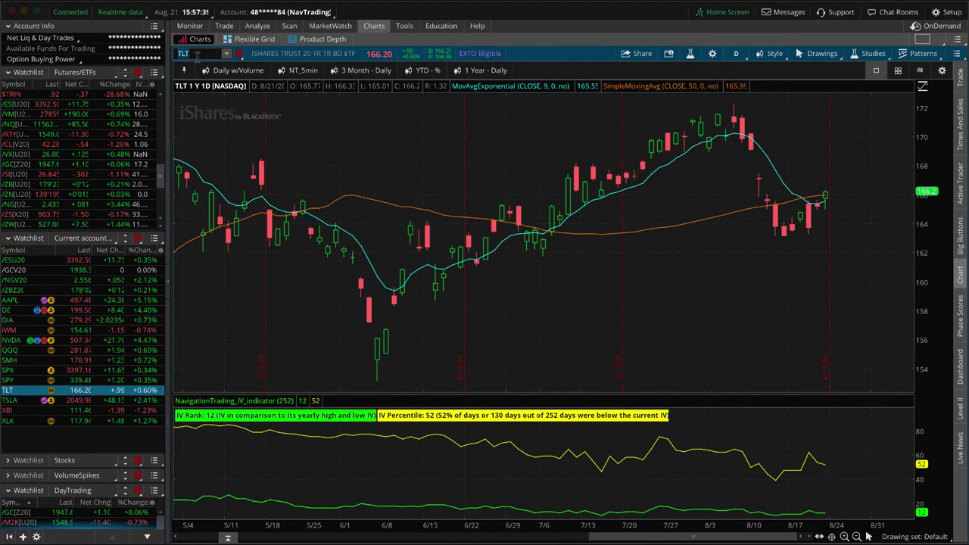
click(365, 70)
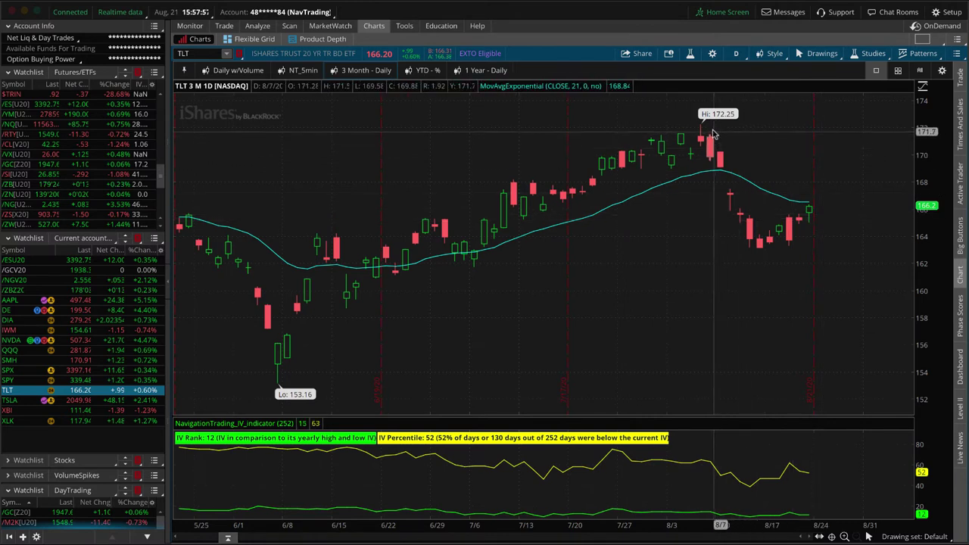
Mark TLT's August drop and rebound on the chart, and draw a downward arrow from the latest candle
drag(712, 130, 744, 200)
drag(755, 233, 765, 240)
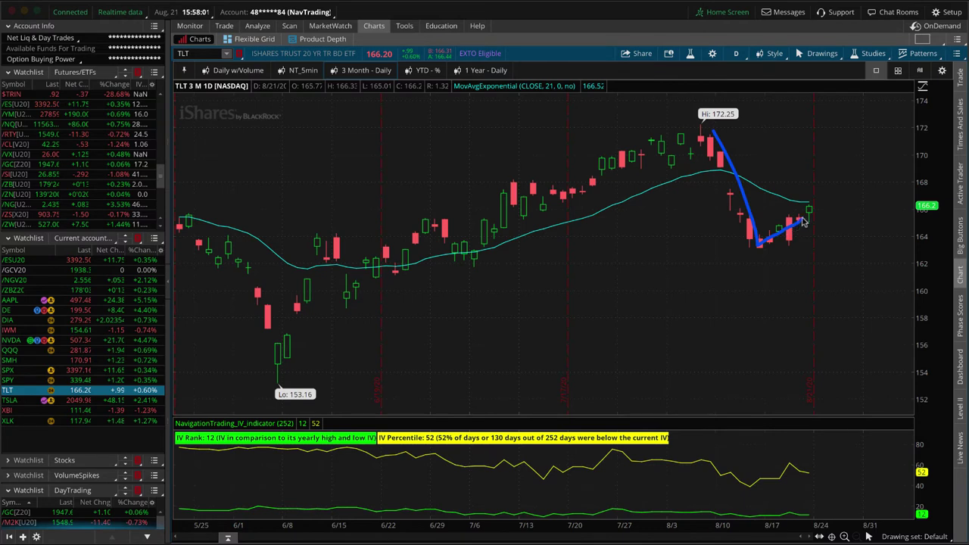
mouse_move(806, 218)
mouse_down()
mouse_move(822, 224)
mouse_move(871, 347)
mouse_up()
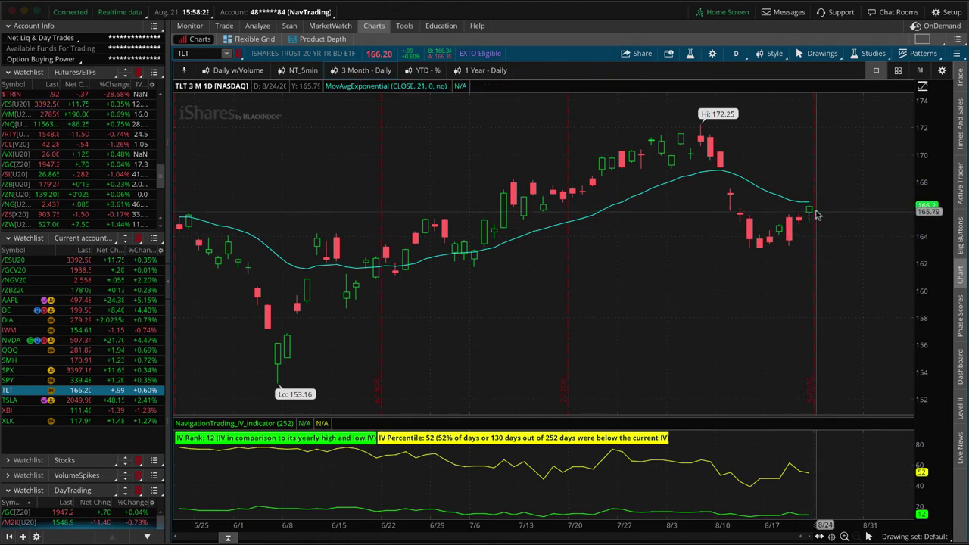
drag(824, 247, 825, 265)
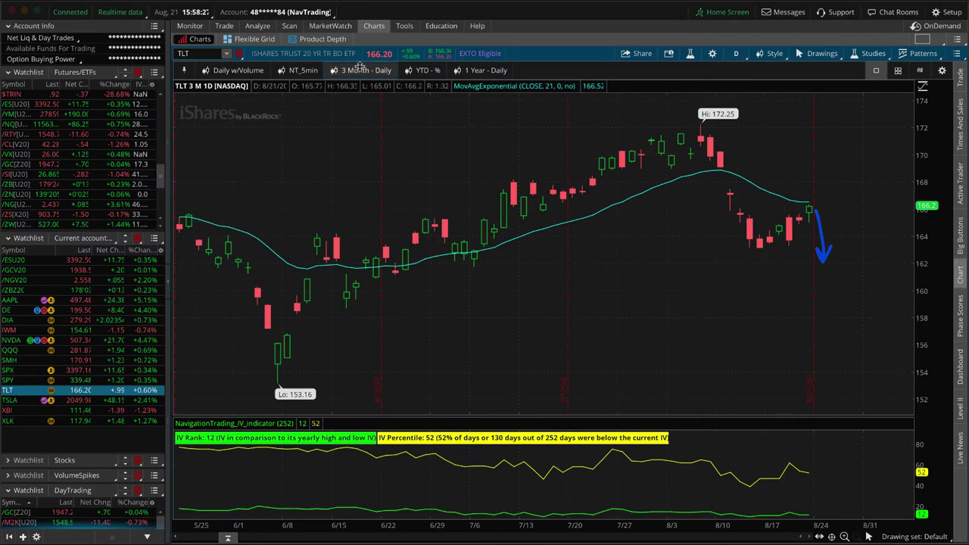
Open TLT's risk profile and switch the included option from the 18 SEP 20 172 put to the 170 put
click(257, 25)
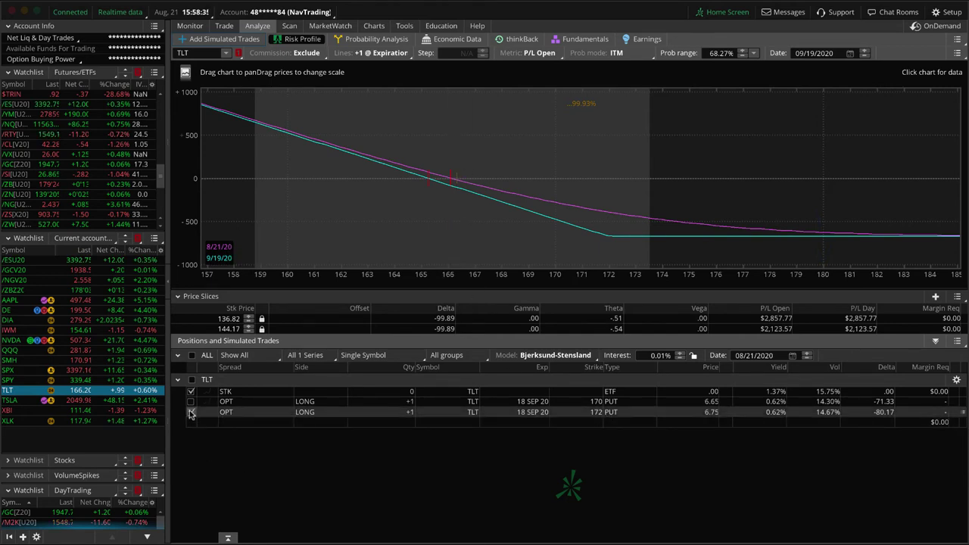
click(191, 412)
click(191, 402)
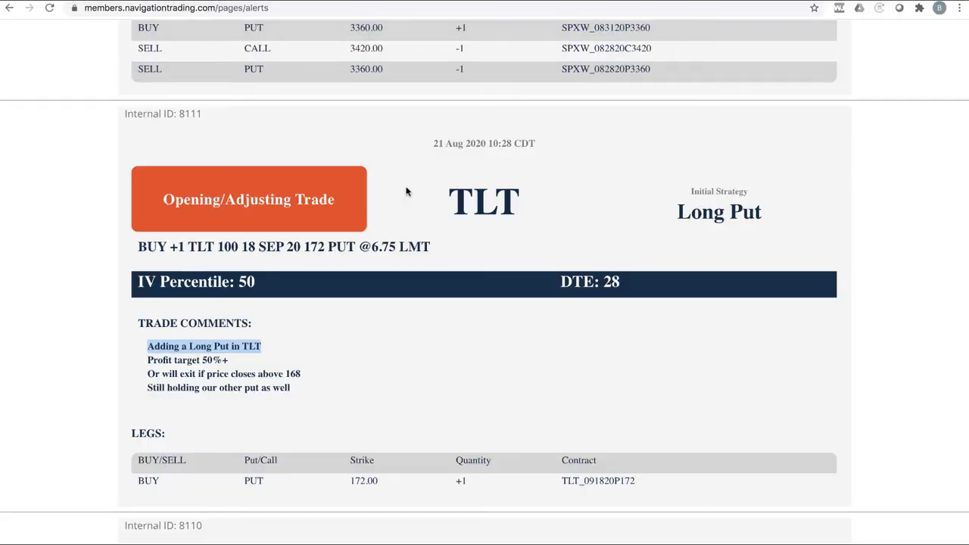
In the browser's trade alerts, highlight the front and back week DTE comments in the SPX Weekly Double Calendar opening alert
scroll(557, 280, up, 3)
scroll(557, 280, up, 8)
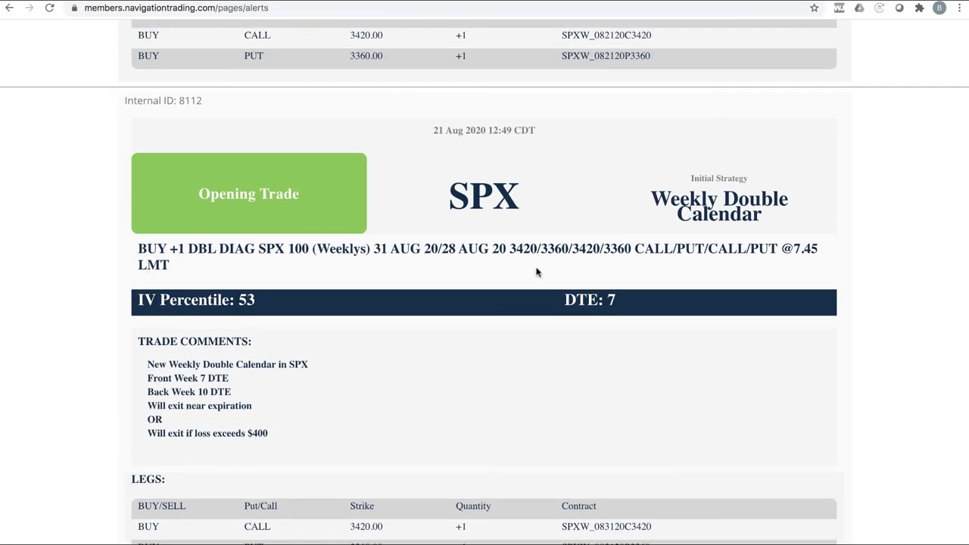
drag(228, 379, 199, 393)
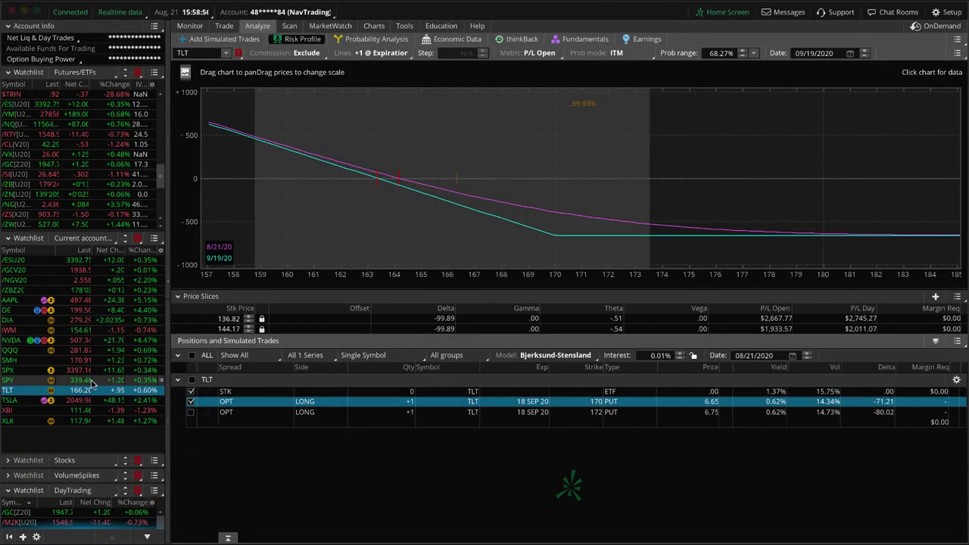
Load SPX in thinkorswim's risk profile and include the 3360 puts and 3420 calls expiring 28 AUG 20 and 31 AUG 20
click(89, 380)
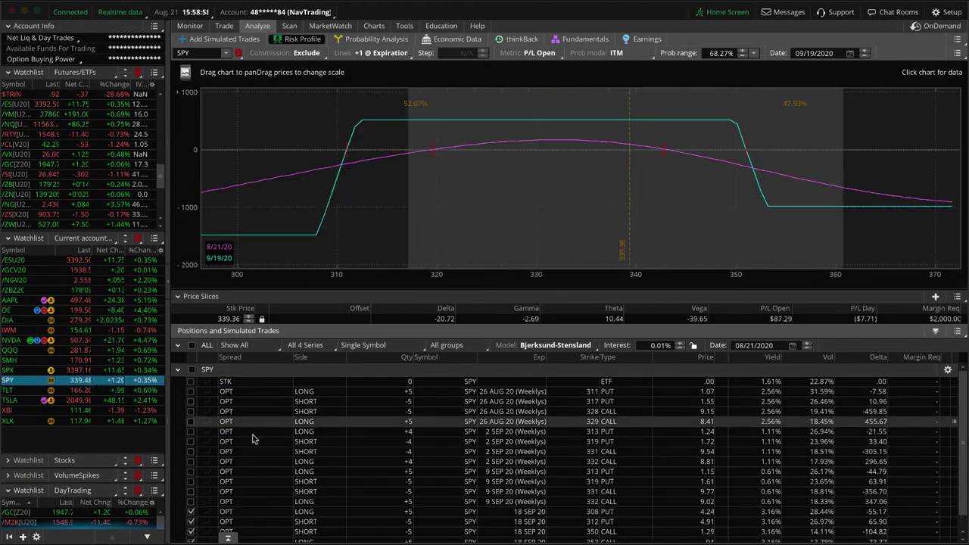
click(23, 371)
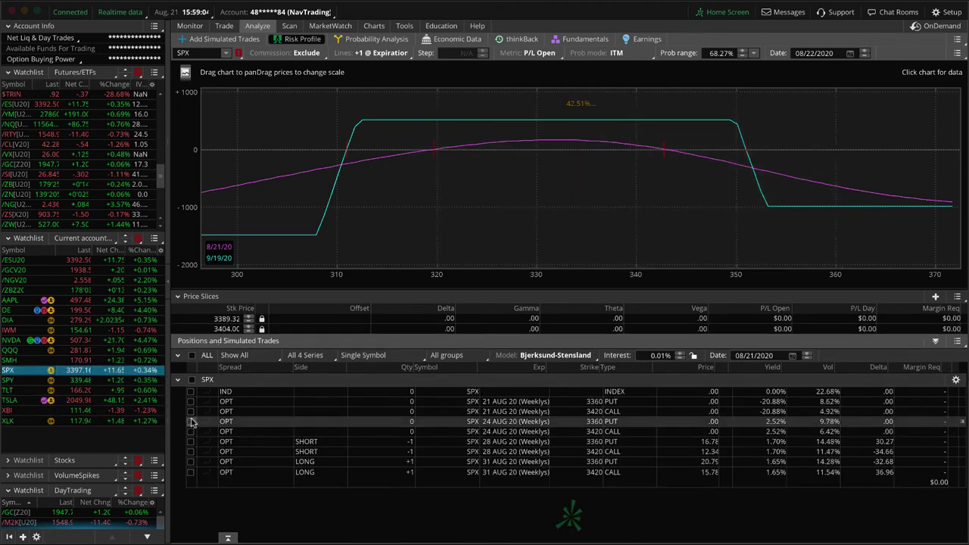
click(191, 472)
click(191, 461)
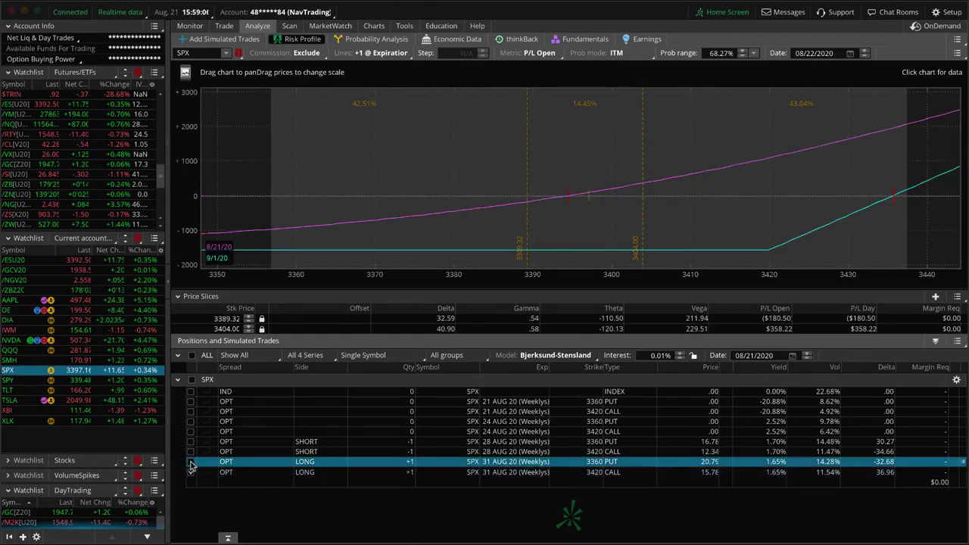
click(191, 451)
click(191, 441)
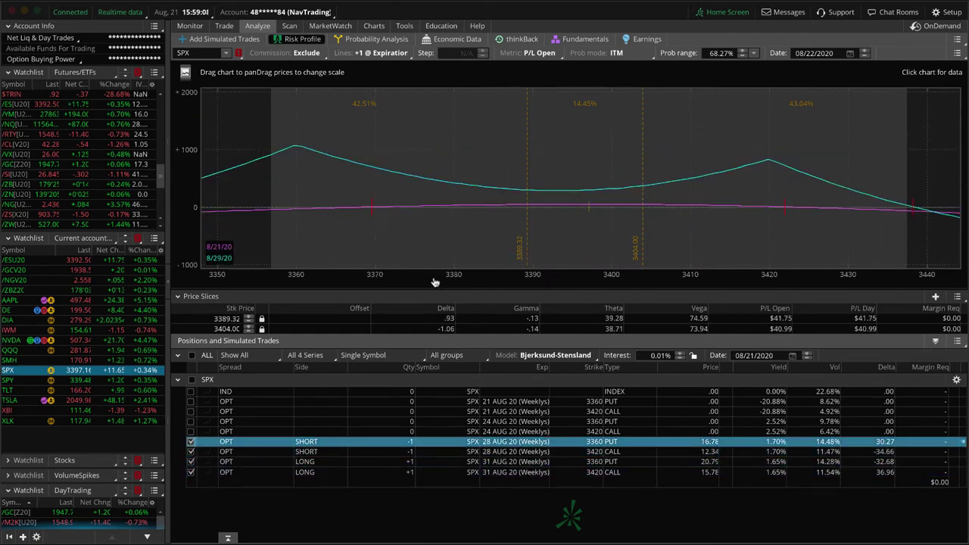
Widen the SPX risk profile's price range and move the two price slices to the expiration breakevens at 3333.17 and 3438.49
mouse_move(674, 277)
mouse_down()
mouse_move(442, 272)
mouse_move(449, 252)
mouse_move(666, 252)
mouse_move(696, 274)
mouse_move(501, 277)
mouse_move(594, 277)
mouse_up()
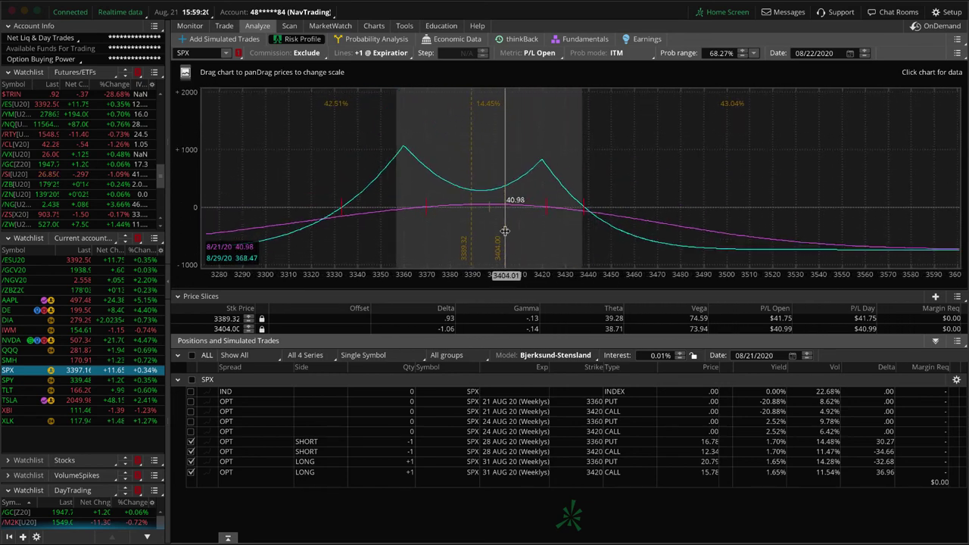
click(581, 231)
drag(580, 231, 583, 227)
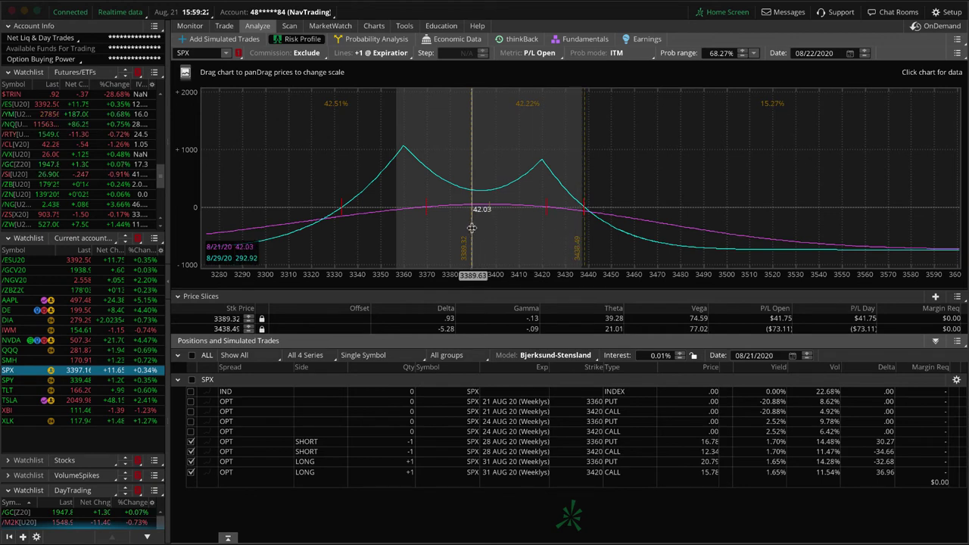
drag(473, 216, 341, 229)
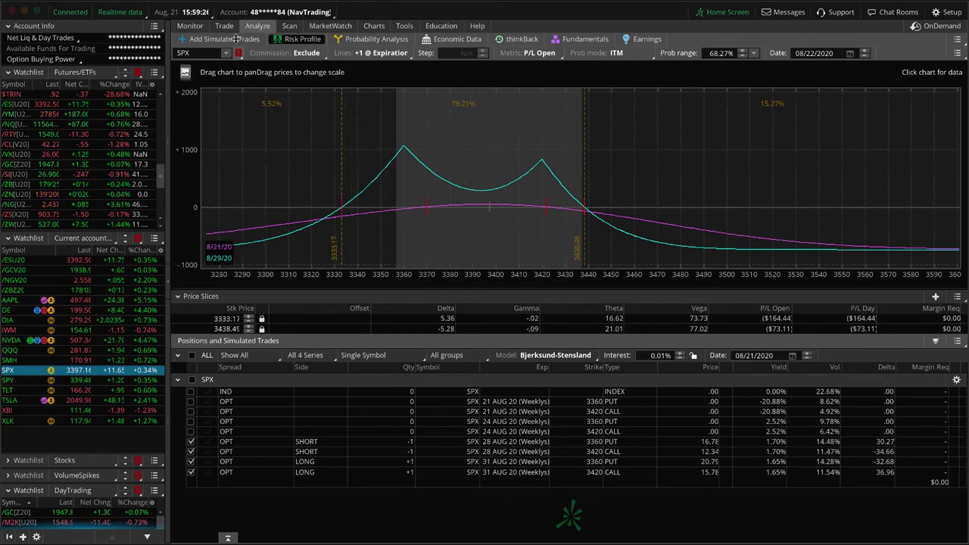
mouse_move(225, 27)
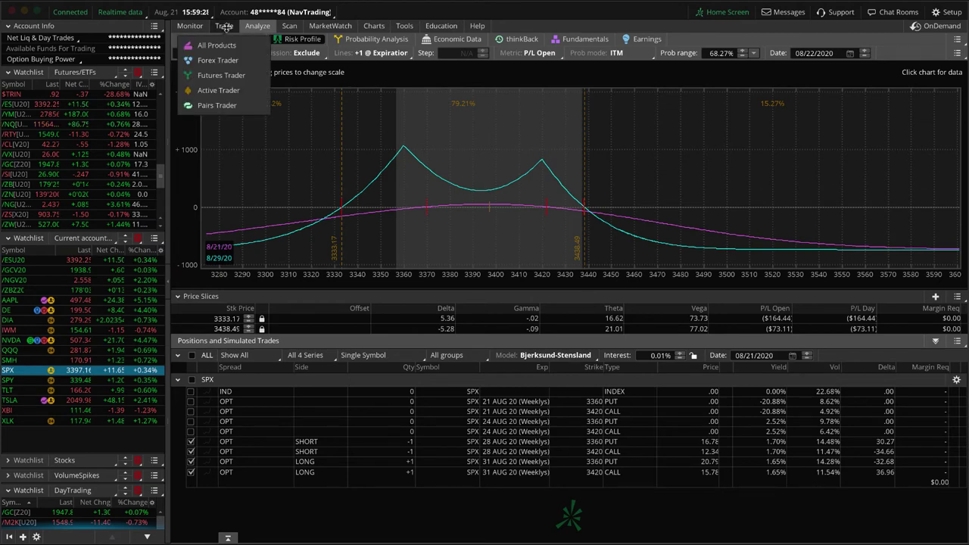
Examine the 3360 put and 3420 call in SPX's 28 AUG 20 option chain, then return to the SPX risk profile
click(226, 26)
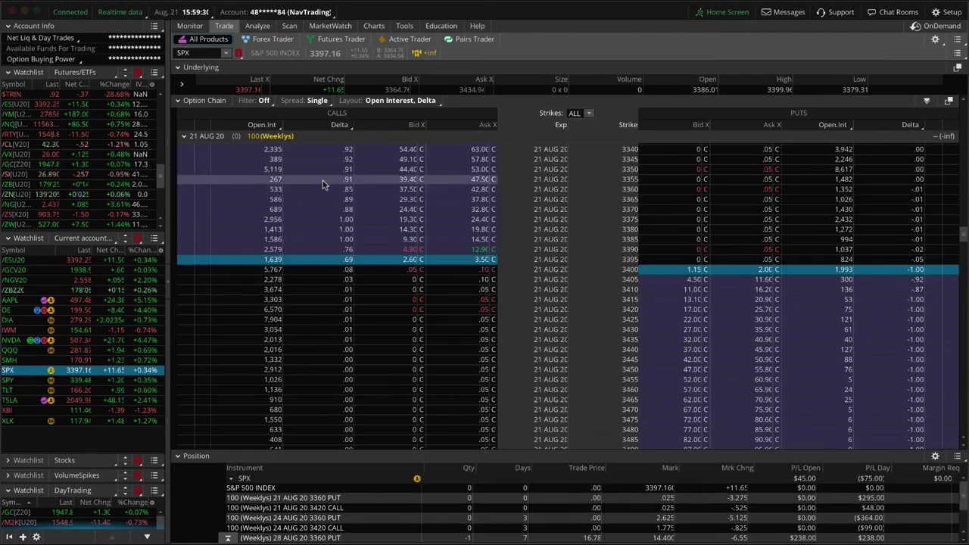
scroll(432, 253, down, 2)
scroll(433, 245, down, 1)
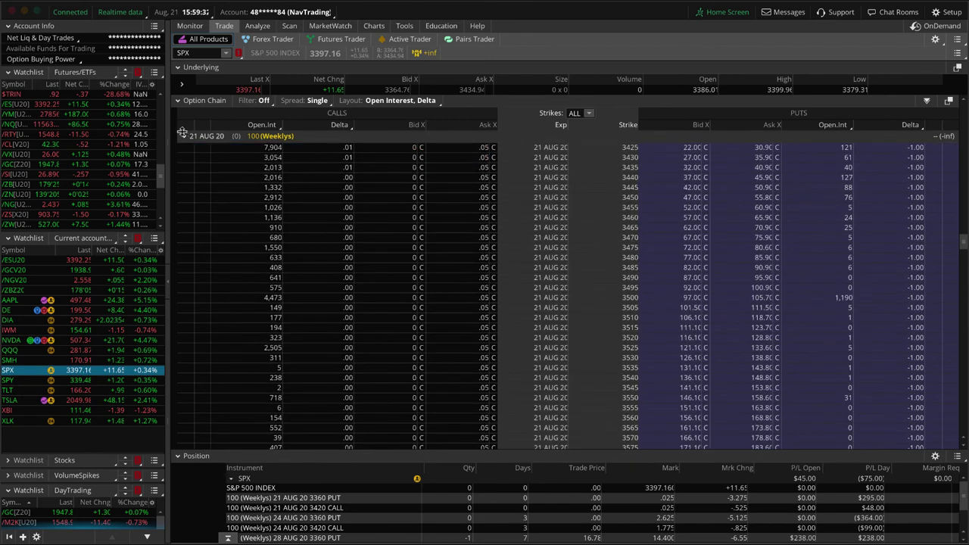
click(184, 137)
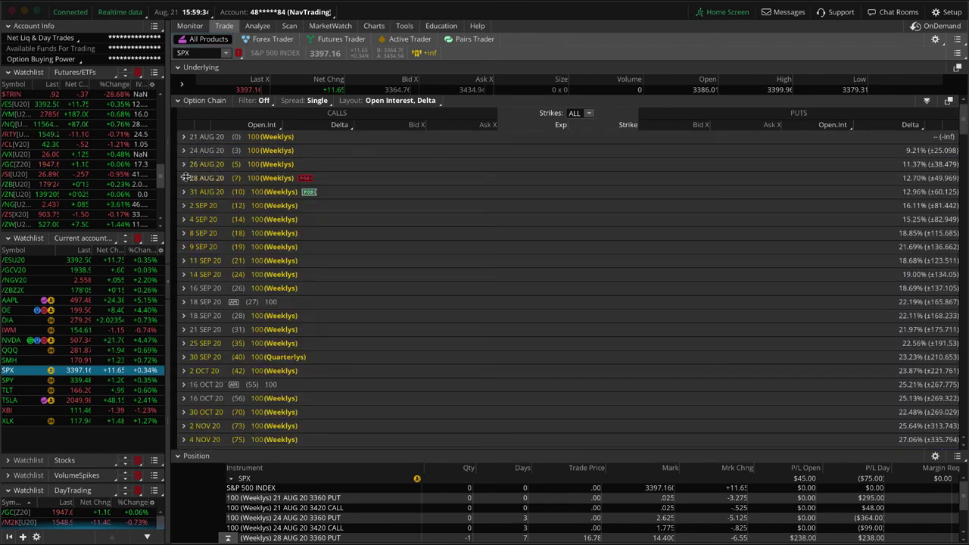
click(184, 178)
scroll(370, 310, down, 10)
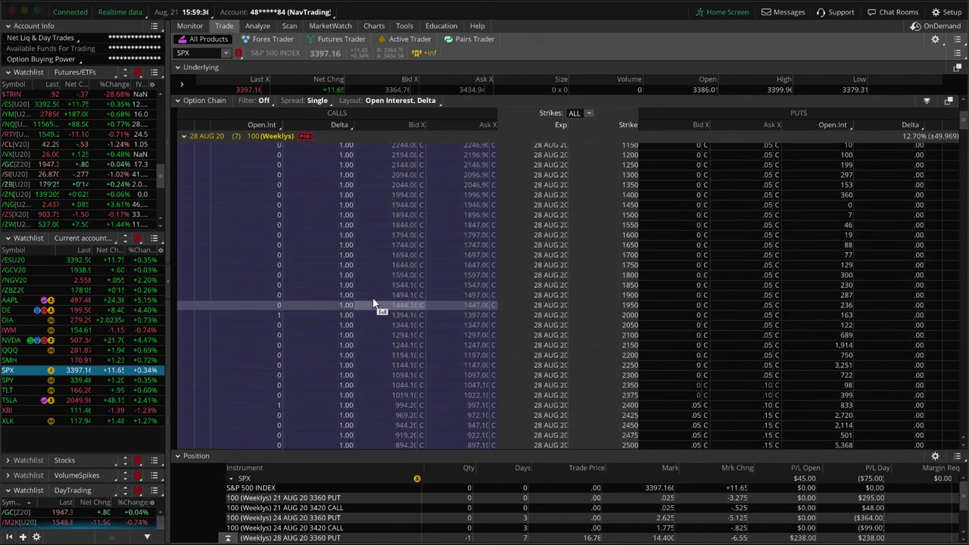
scroll(374, 299, down, 20)
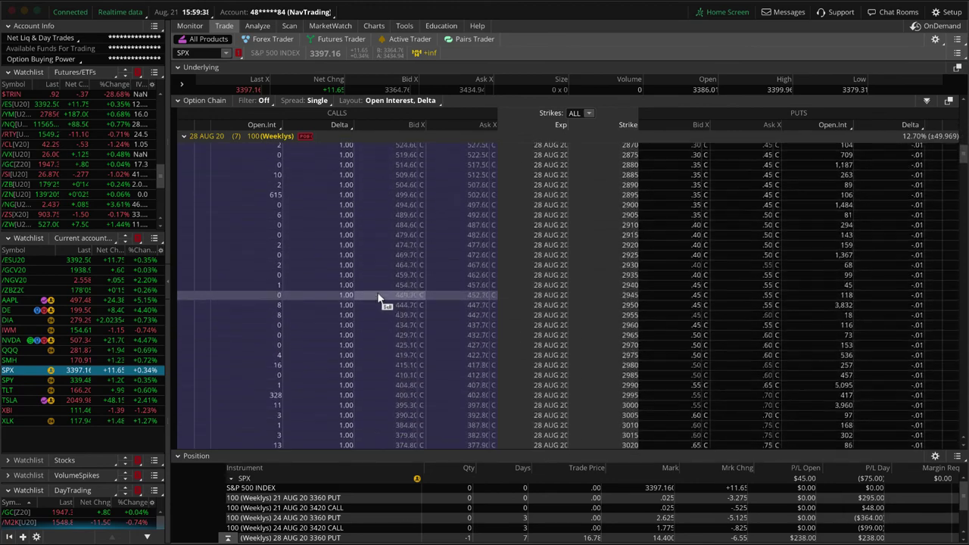
scroll(379, 297, down, 15)
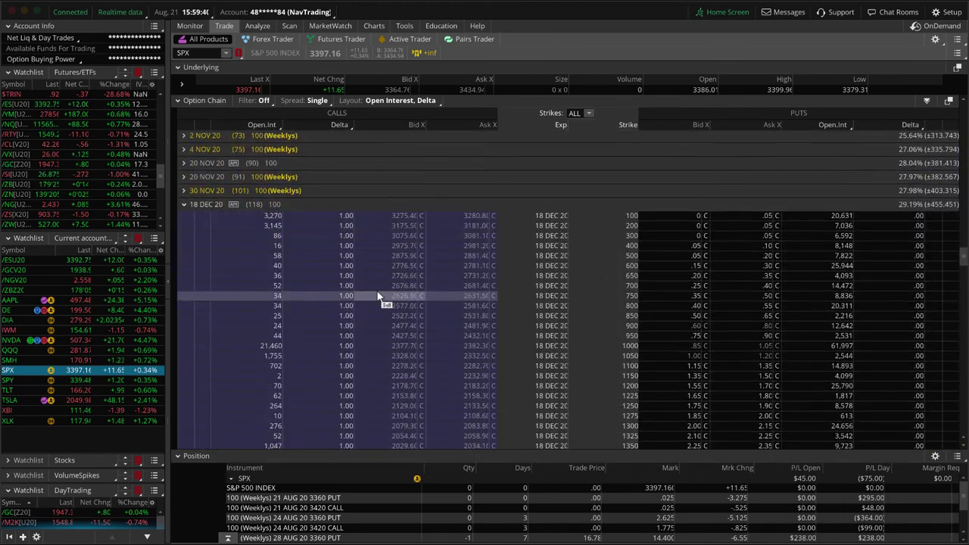
scroll(378, 298, up, 10)
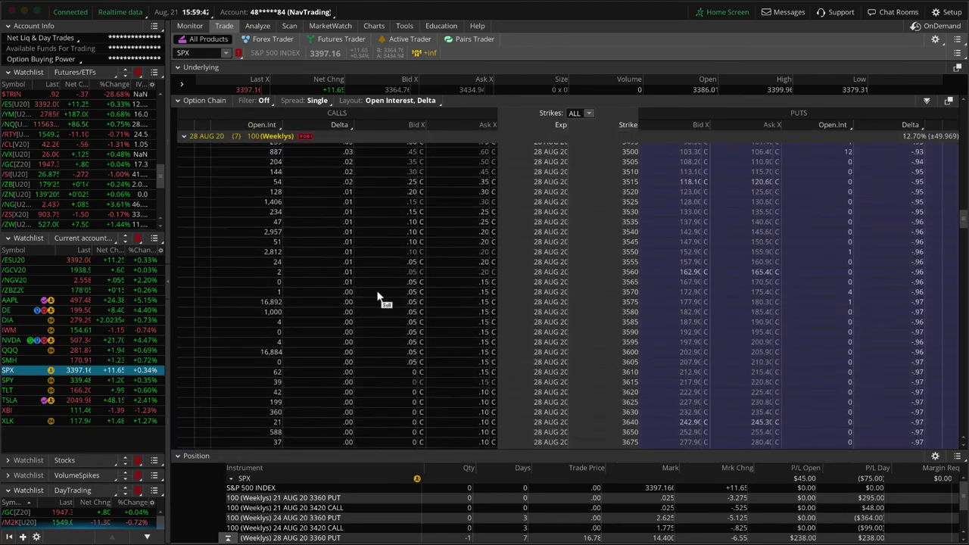
scroll(379, 296, down, 1)
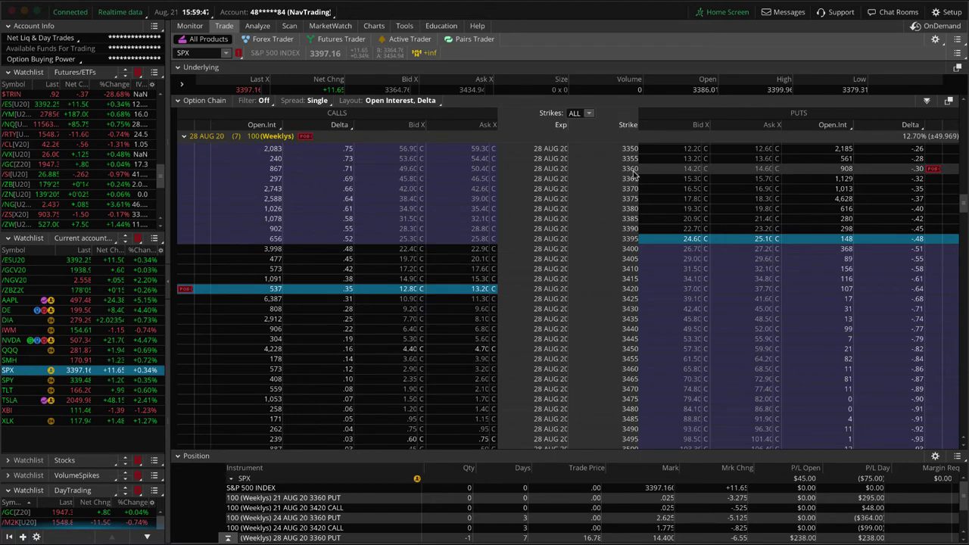
click(261, 27)
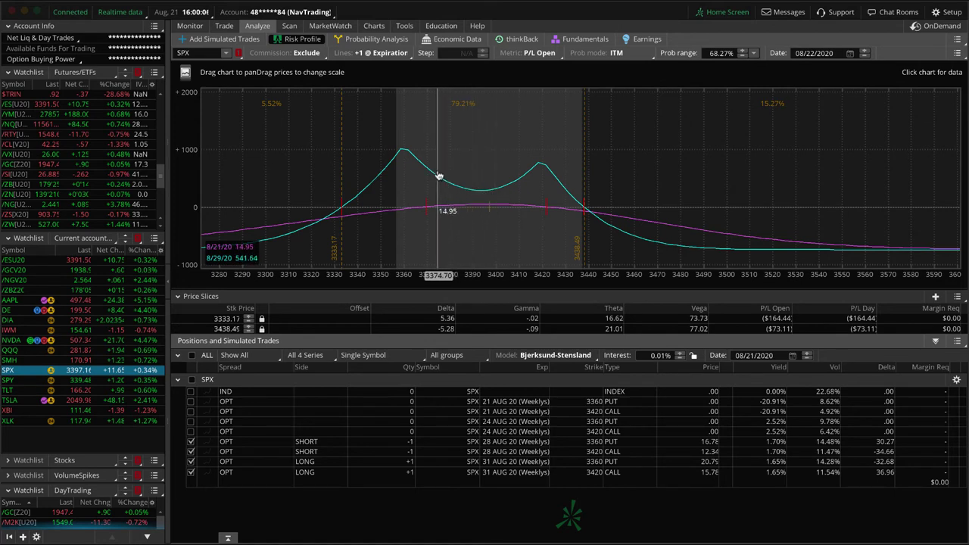
drag(440, 180, 464, 184)
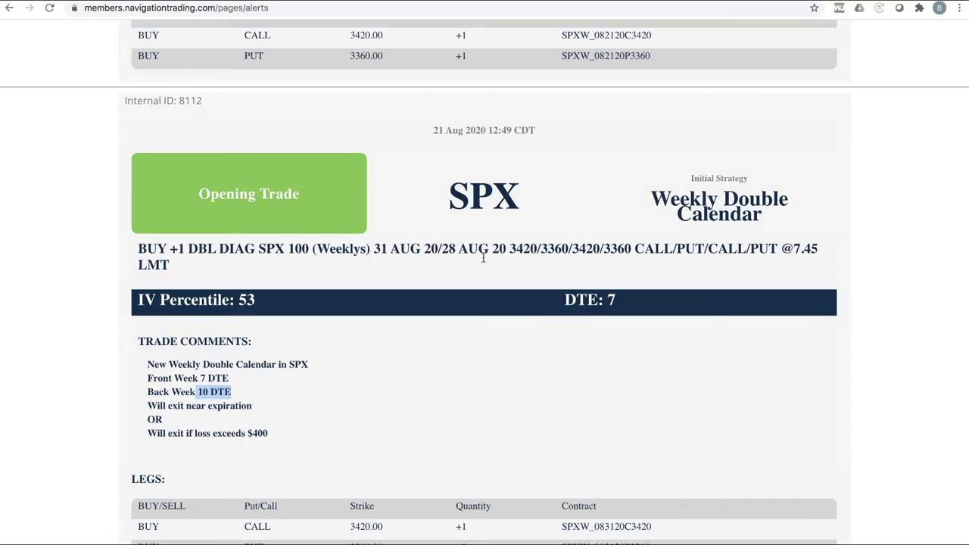
In the browser's trade alerts, review the SPX Weekly Double Calendar closing alert and the NVDA Earnings Iron Duck expiration alert
scroll(471, 236, up, 10)
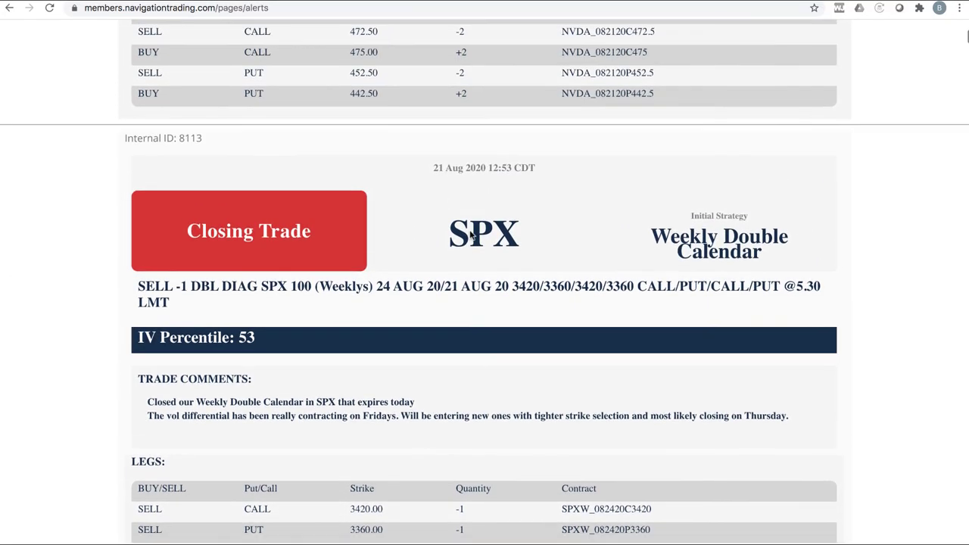
mouse_move(539, 238)
mouse_down()
mouse_move(463, 237)
mouse_move(522, 240)
mouse_up()
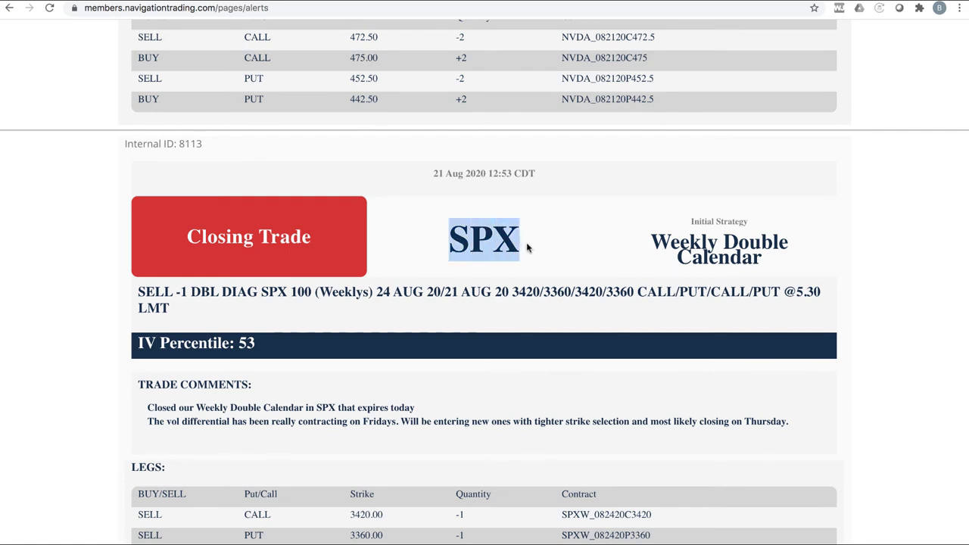
click(528, 246)
scroll(527, 245, up, 5)
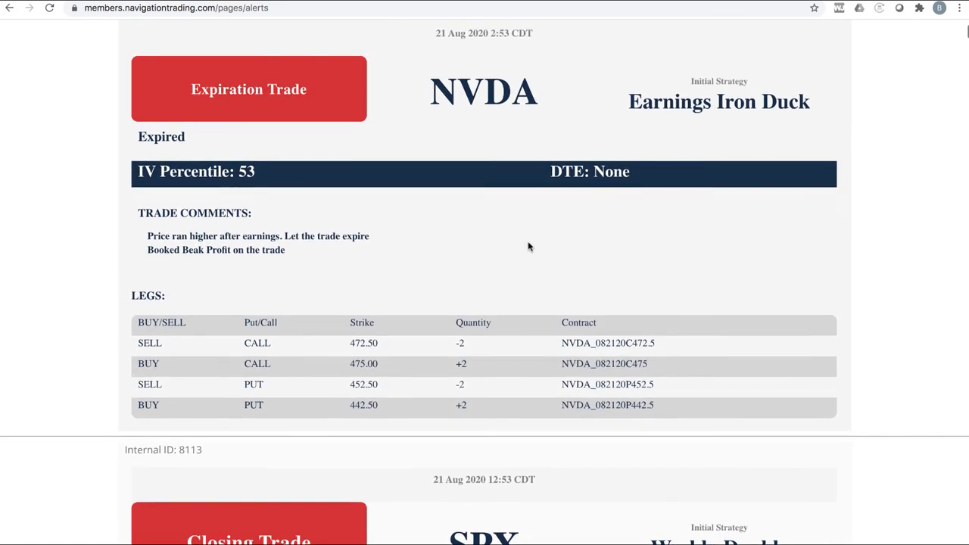
drag(543, 194, 421, 193)
click(490, 286)
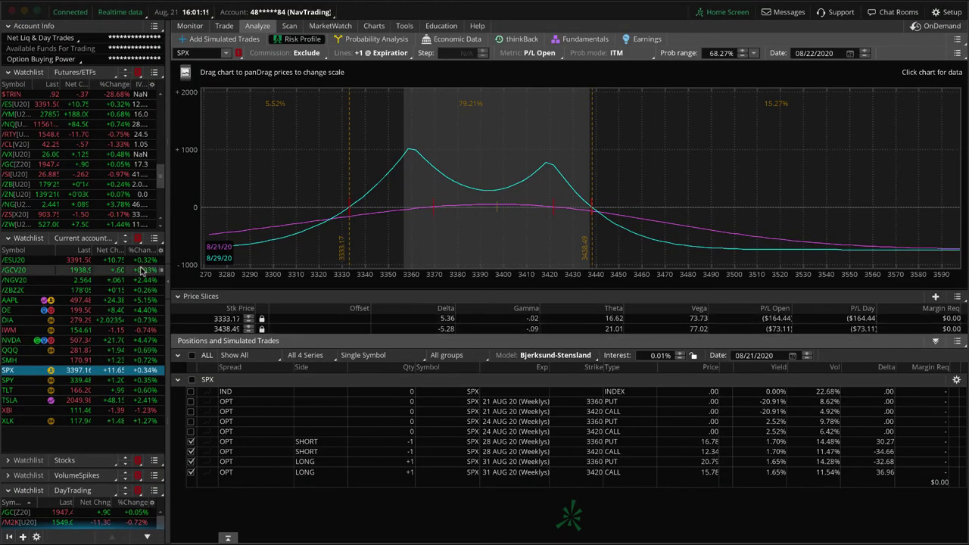
Load /ESU20 in thinkorswim's risk profile and switch the included puts from 3350 and 3400 to 3270 and 3320
click(134, 261)
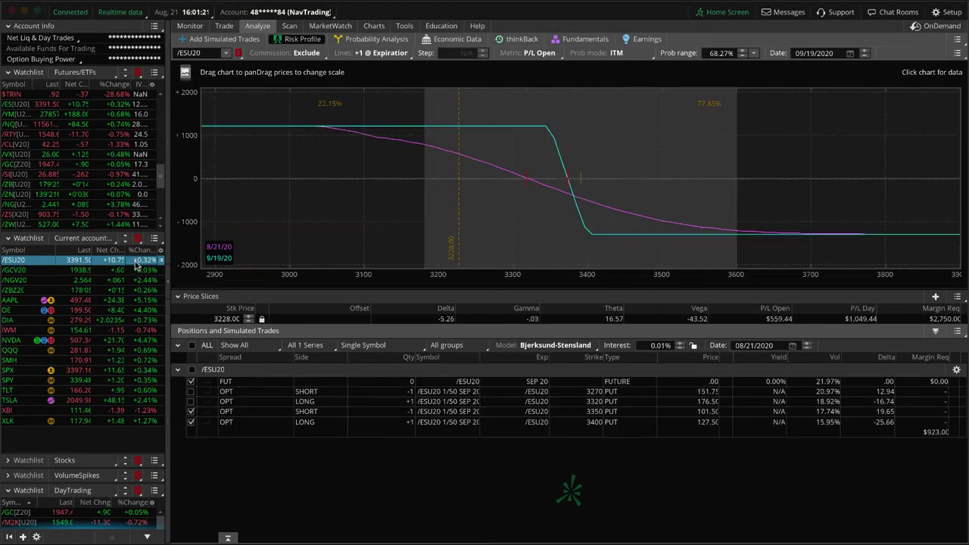
click(191, 421)
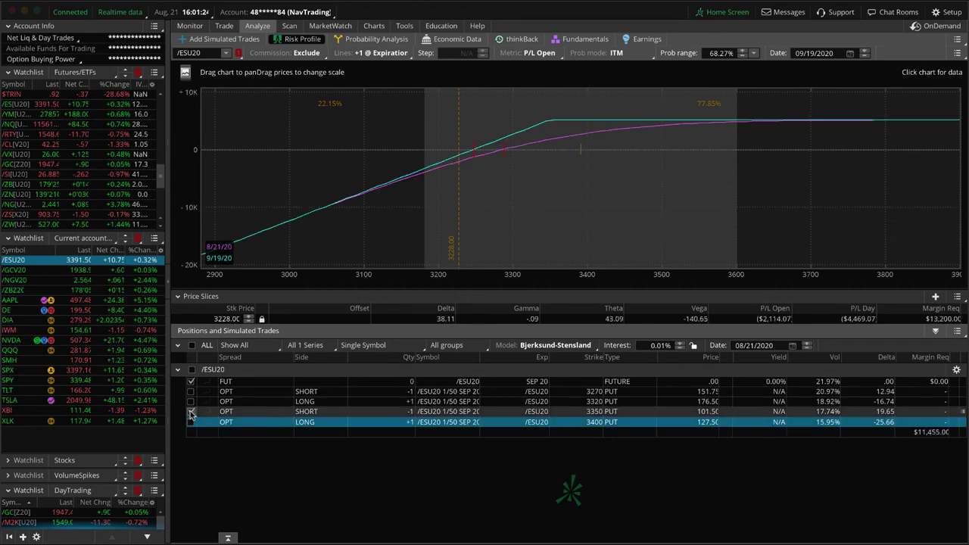
click(191, 411)
click(191, 401)
click(190, 391)
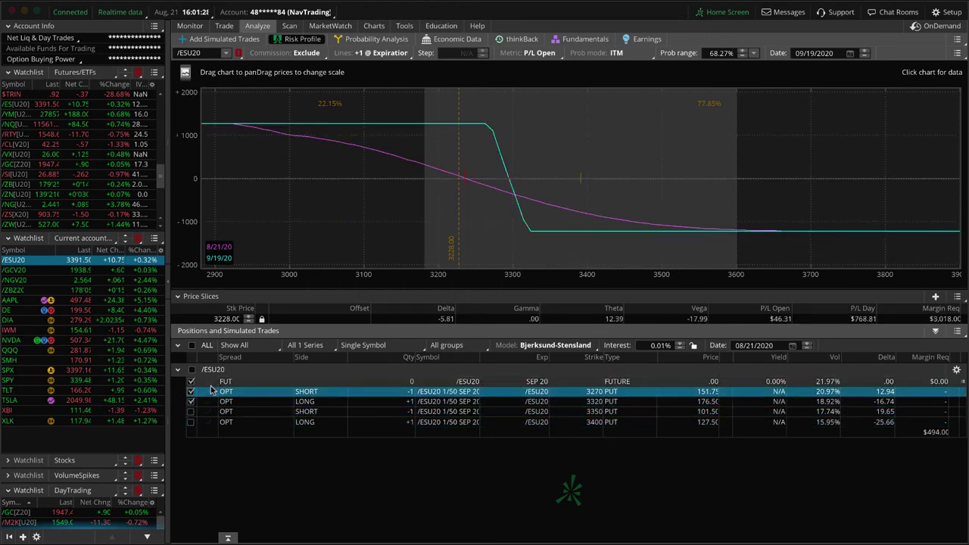
Load /GCV20's risk profile, include only the 1945 and 1960 calls as option legs, and zoom the price axis in around them
click(89, 271)
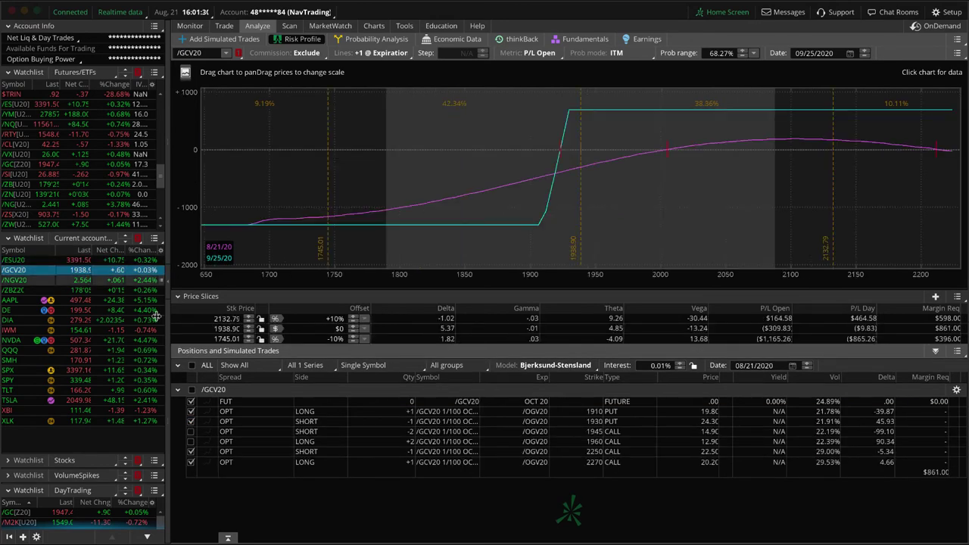
drag(666, 242, 474, 237)
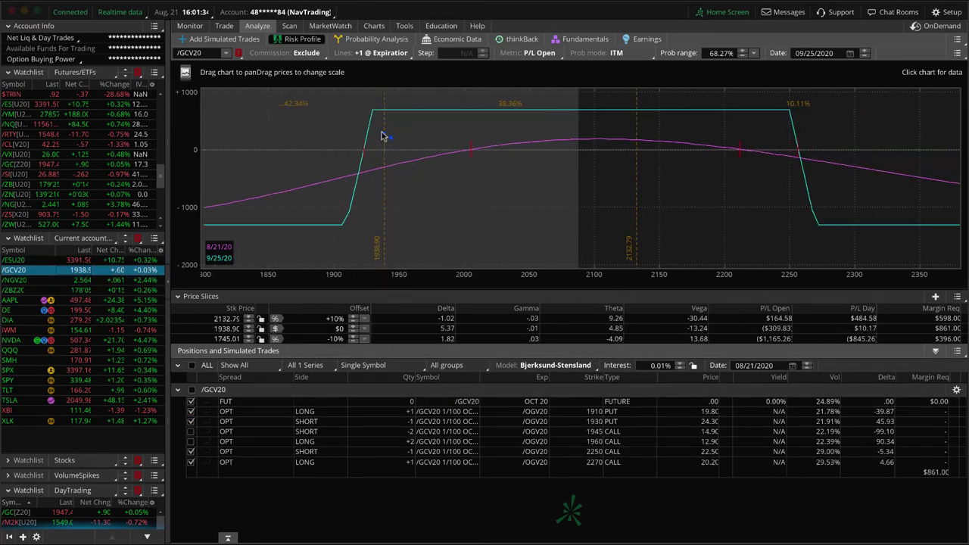
click(190, 461)
click(191, 451)
click(191, 441)
click(191, 432)
click(191, 421)
click(191, 411)
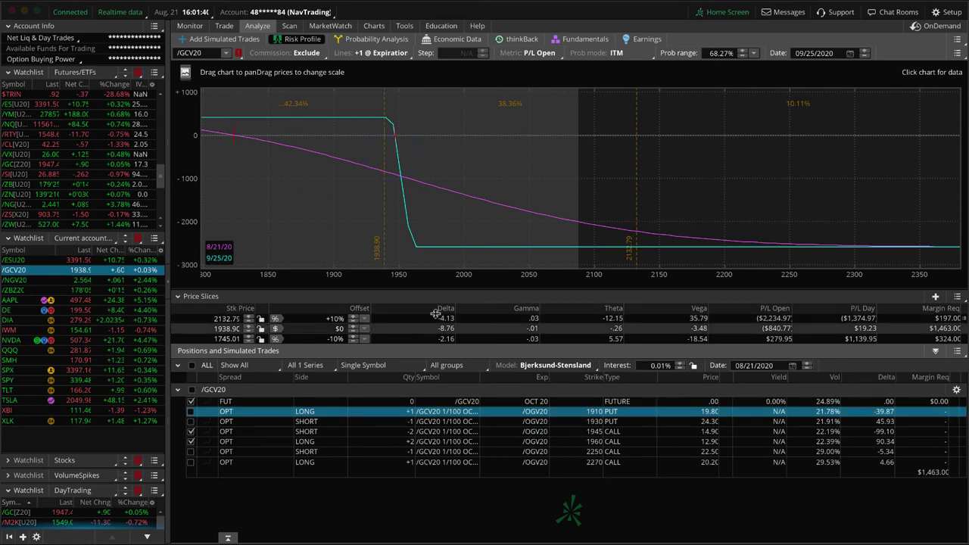
drag(465, 274, 751, 274)
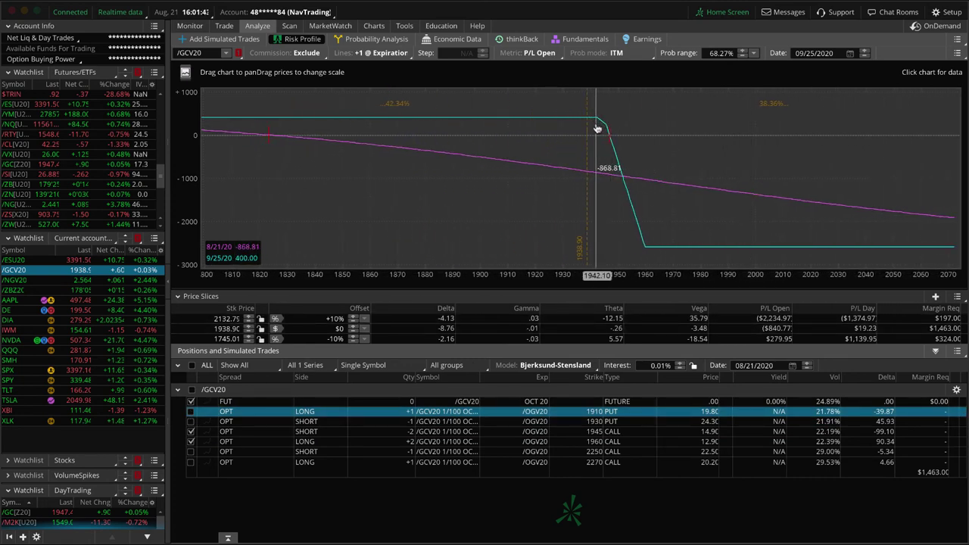
mouse_move(595, 119)
mouse_down()
mouse_move(572, 137)
mouse_move(594, 112)
mouse_up()
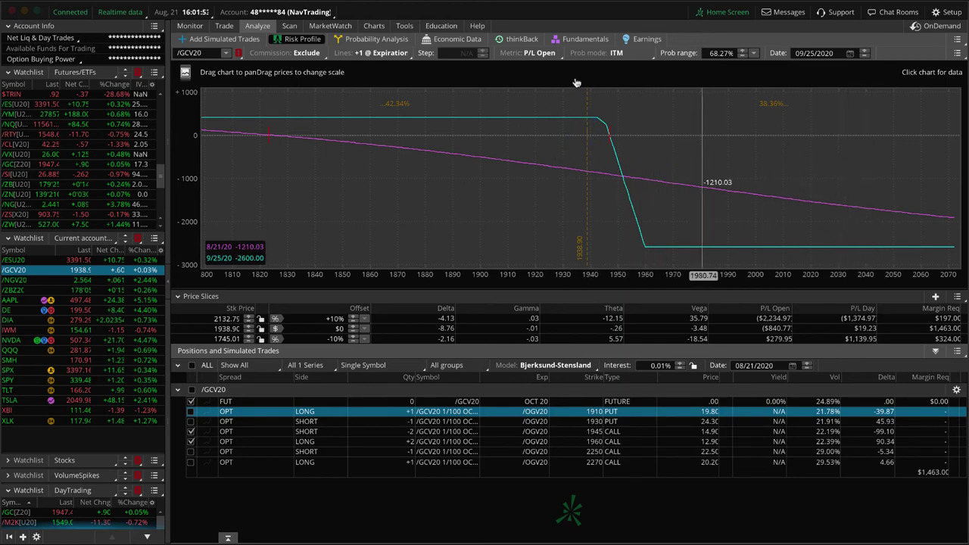
Examine /GCV20's daily price chart, its option expirations and open position legs, and return to the risk profile
click(373, 26)
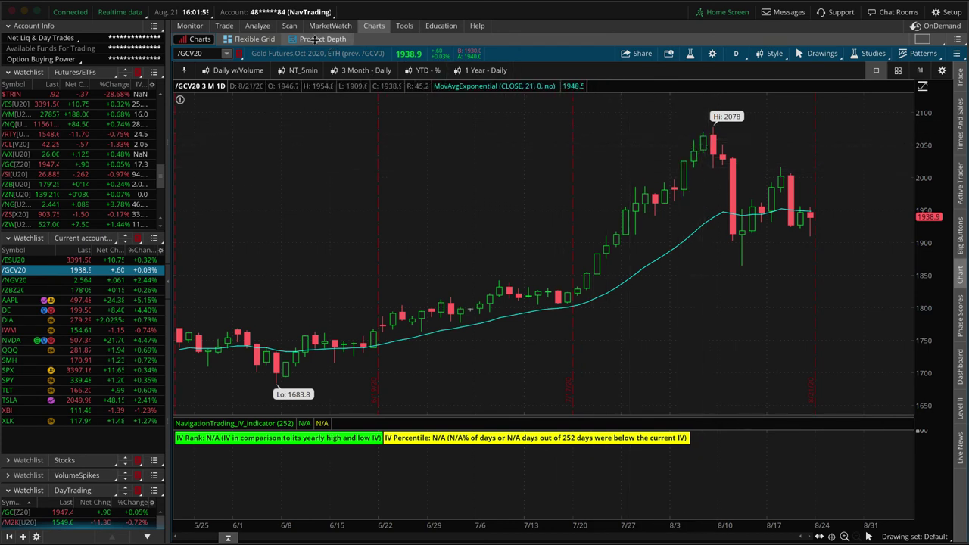
click(271, 26)
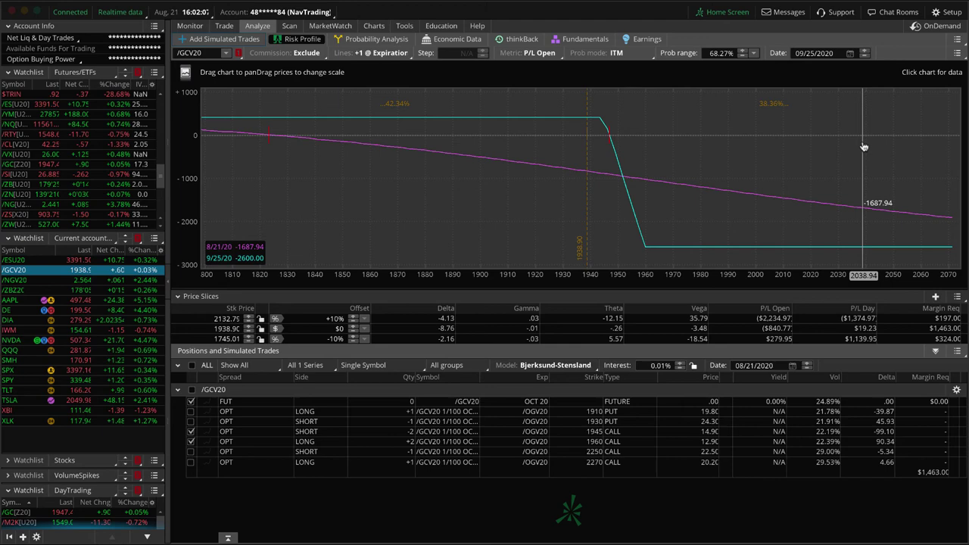
click(224, 29)
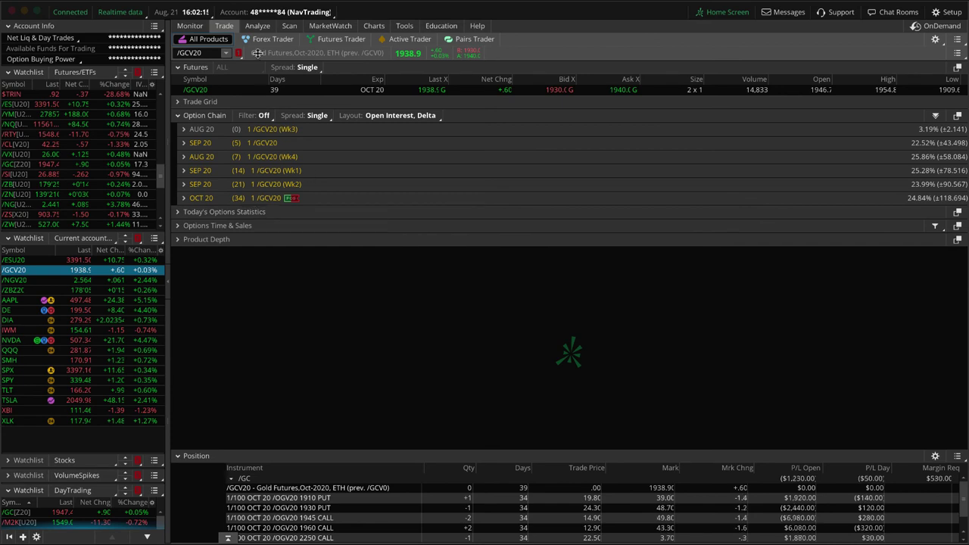
click(258, 25)
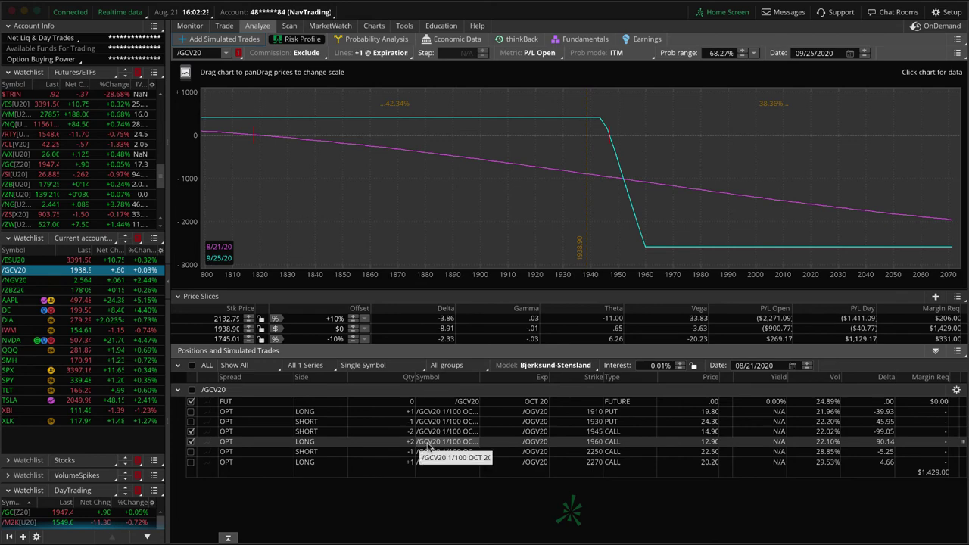
click(373, 26)
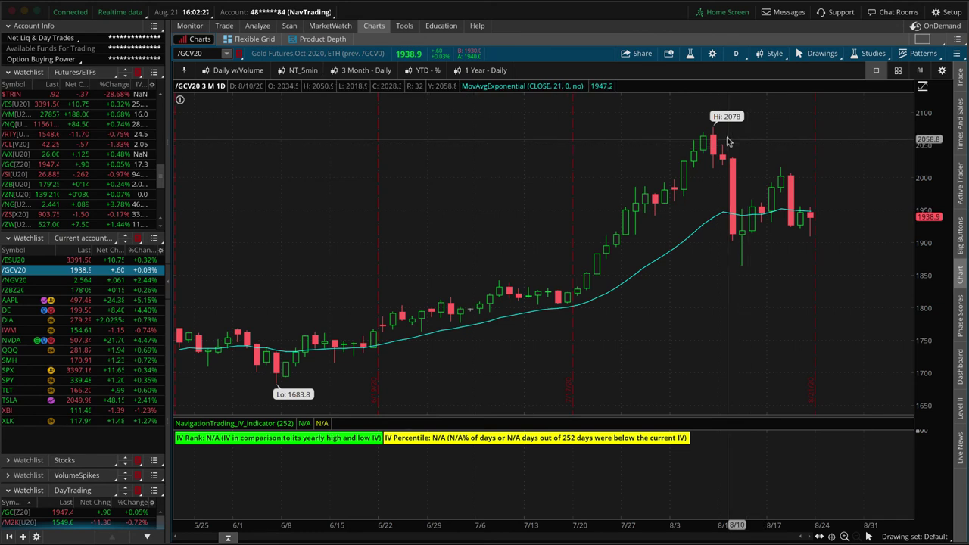
mouse_move(726, 137)
mouse_down()
mouse_move(744, 230)
mouse_move(779, 180)
mouse_move(801, 239)
mouse_up()
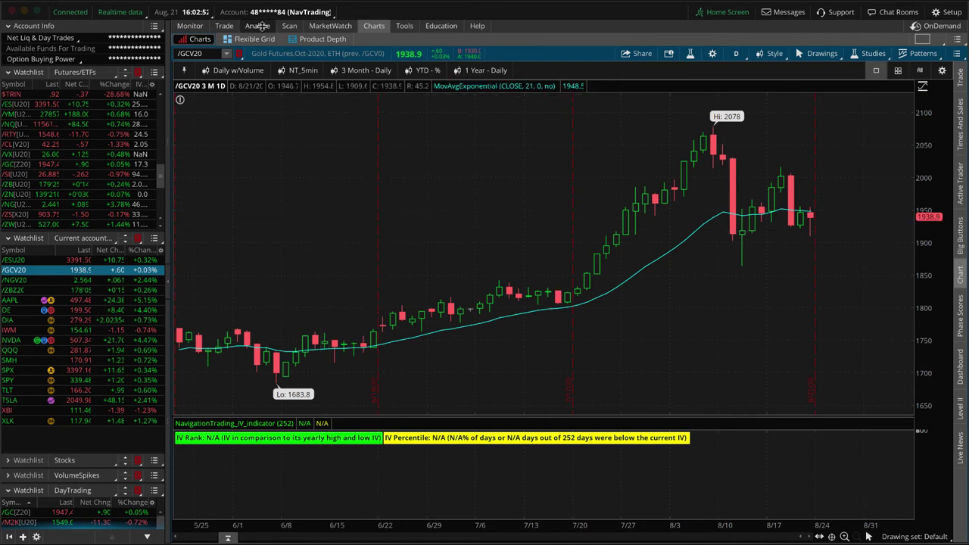
mouse_move(258, 26)
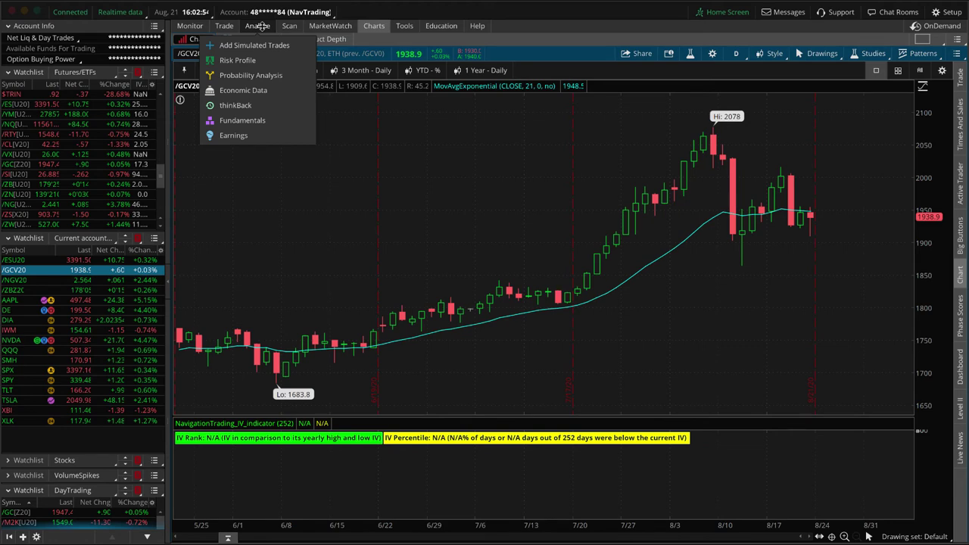
click(258, 26)
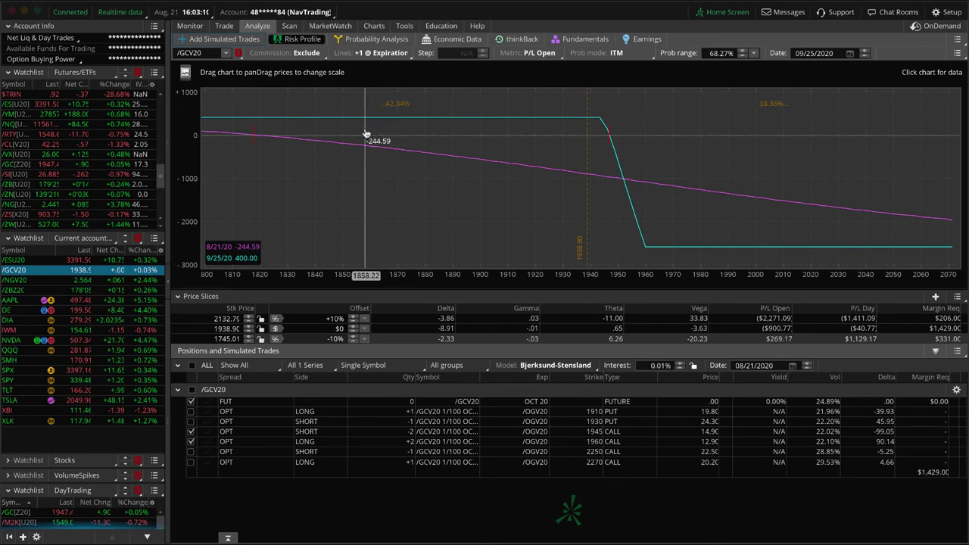
Switch the /GCV20 profile to the 1910 and 1930 puts with the 2250 and 2270 calls, and widen its price range to about 1800–2400
click(191, 411)
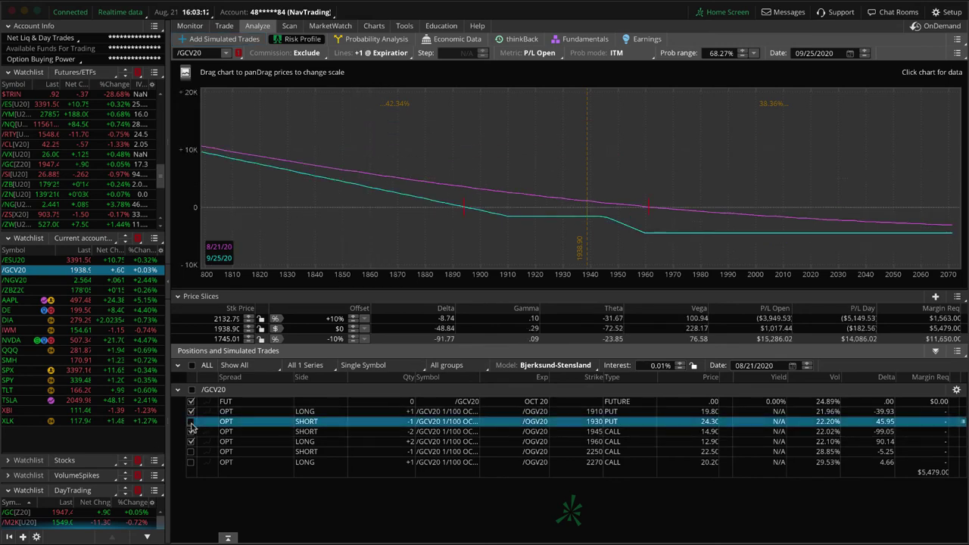
click(191, 431)
click(191, 442)
click(190, 462)
click(191, 451)
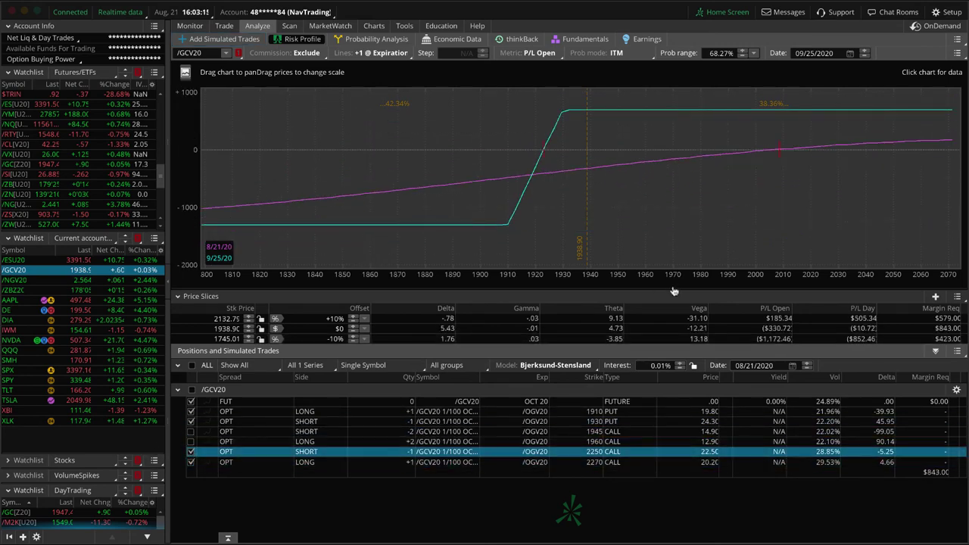
drag(722, 229, 372, 214)
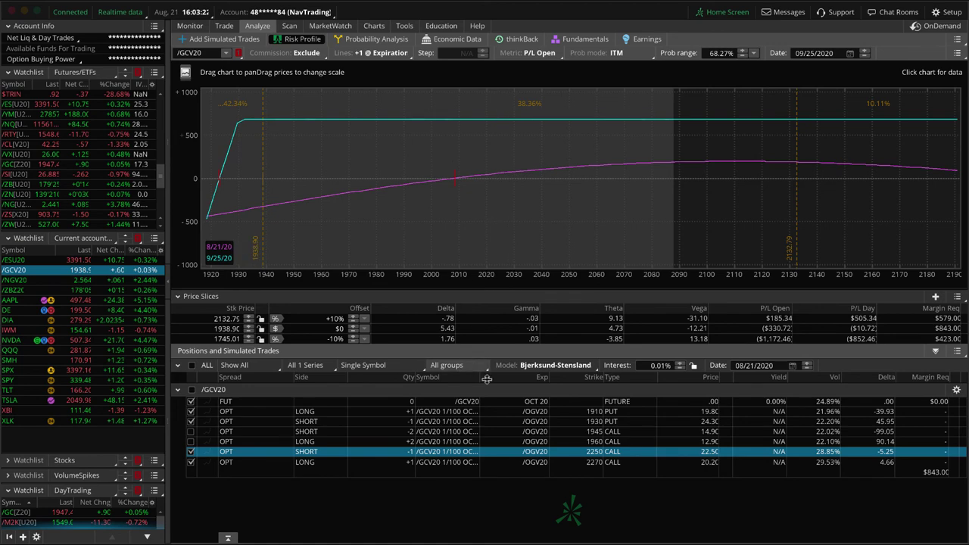
drag(632, 276, 411, 204)
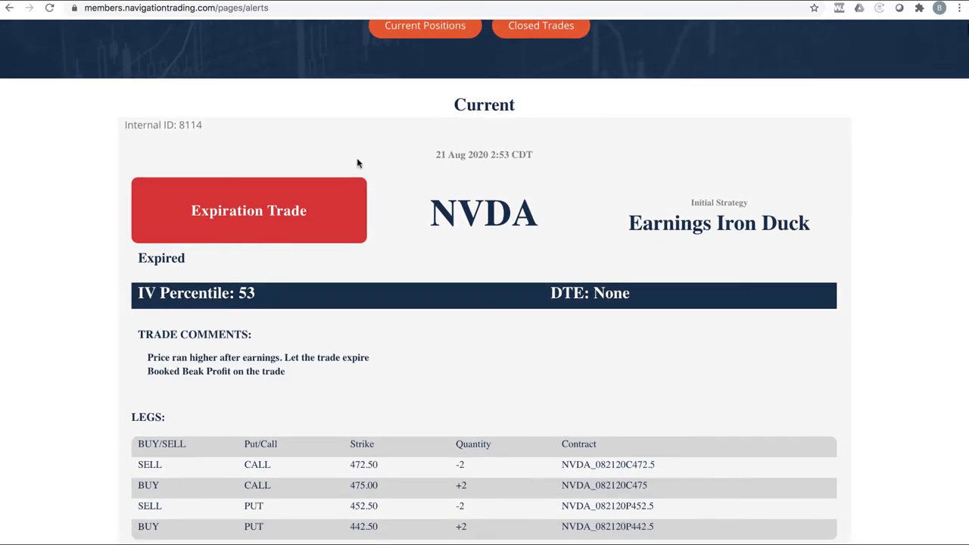
scroll(357, 161, down, 2)
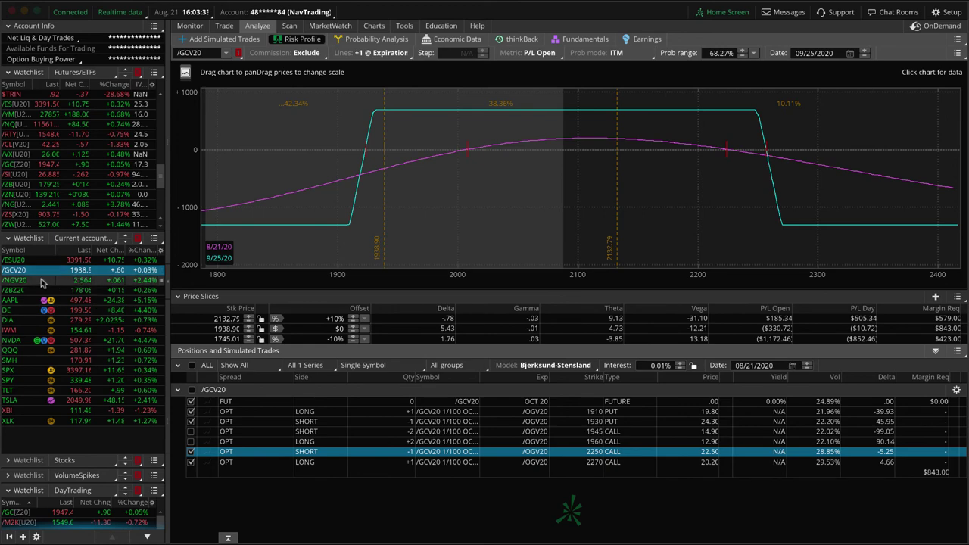
Load /NGV20's risk profile, widen its price range to about 1.3–3, exclude the 1.9 call, and check the option expirations
click(42, 282)
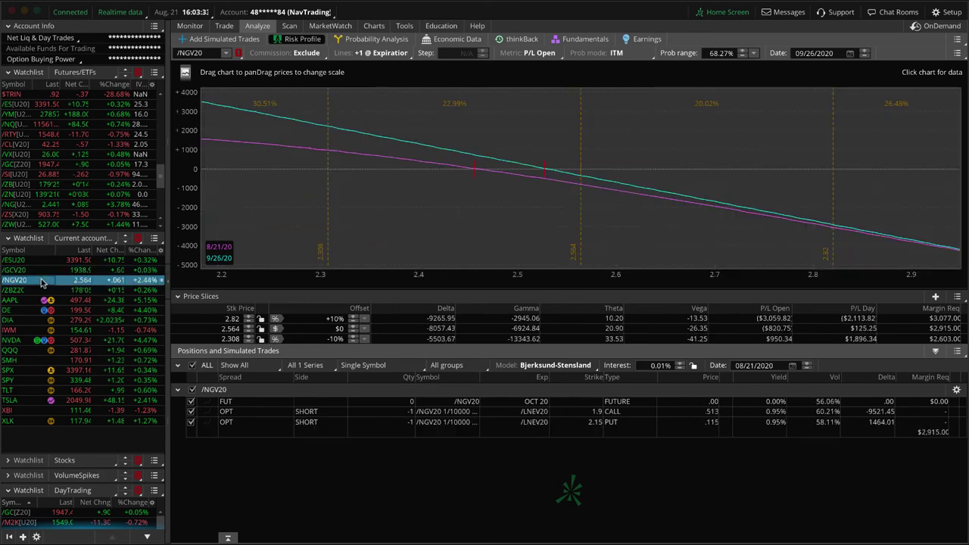
drag(411, 281, 522, 283)
drag(461, 275, 664, 274)
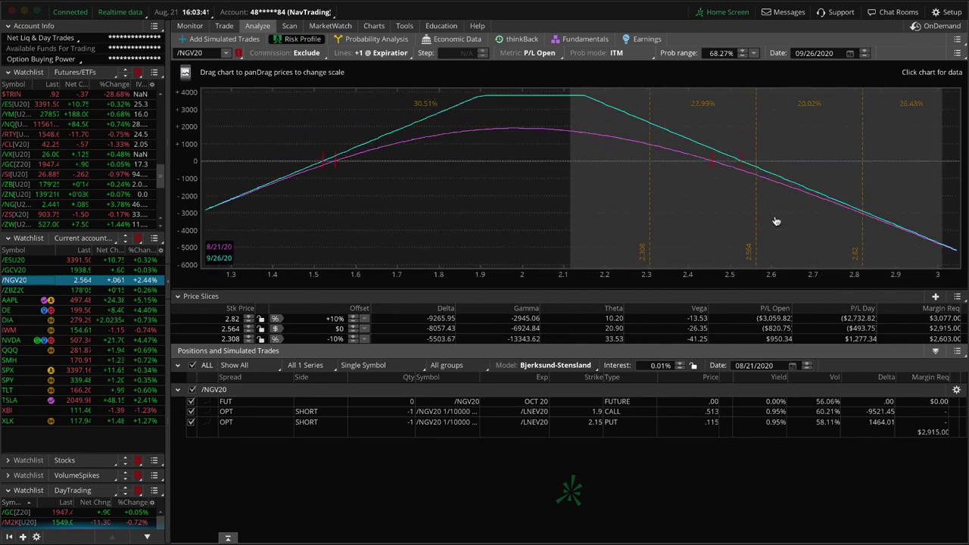
mouse_move(763, 152)
mouse_down()
mouse_move(770, 171)
mouse_move(766, 147)
mouse_up()
click(191, 411)
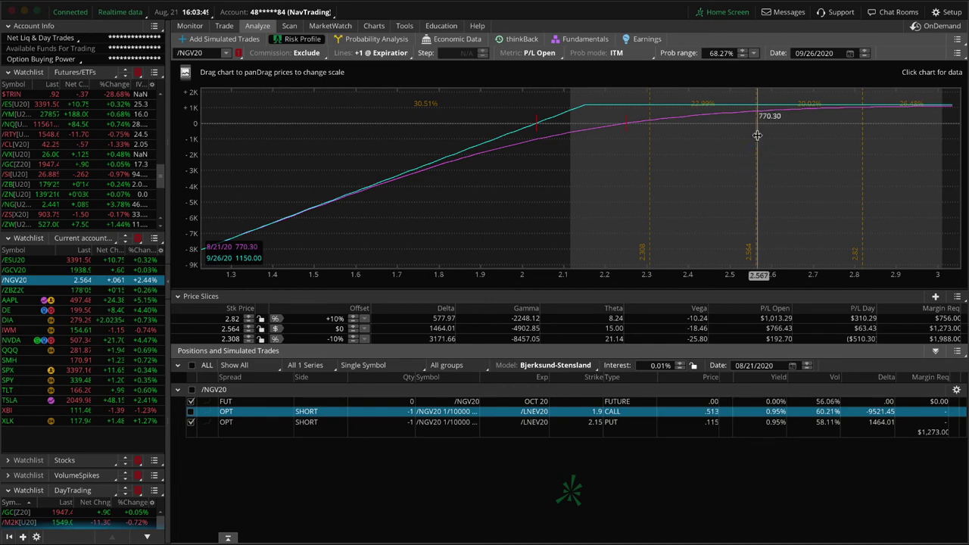
click(227, 26)
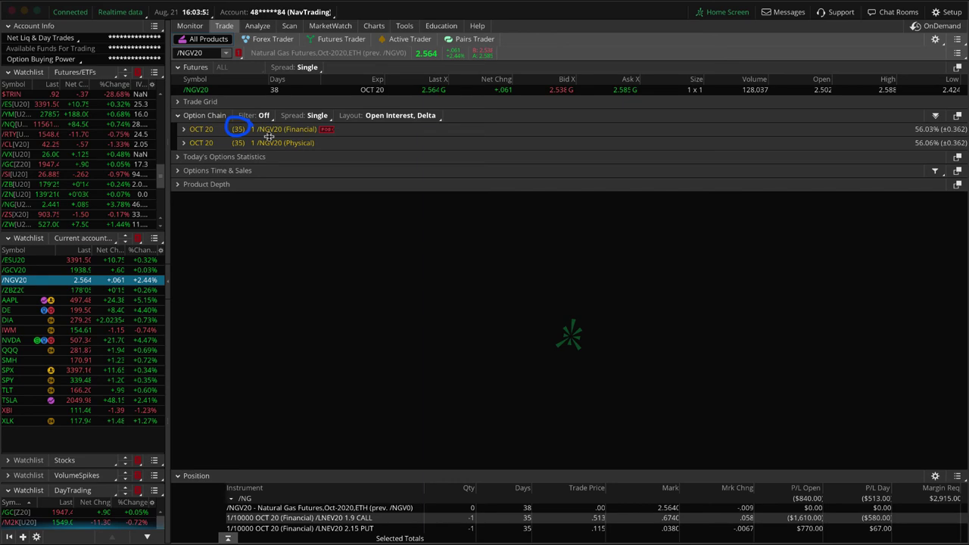
Load /ZBZ20's risk profile and narrow its price range to about 171–189
click(150, 290)
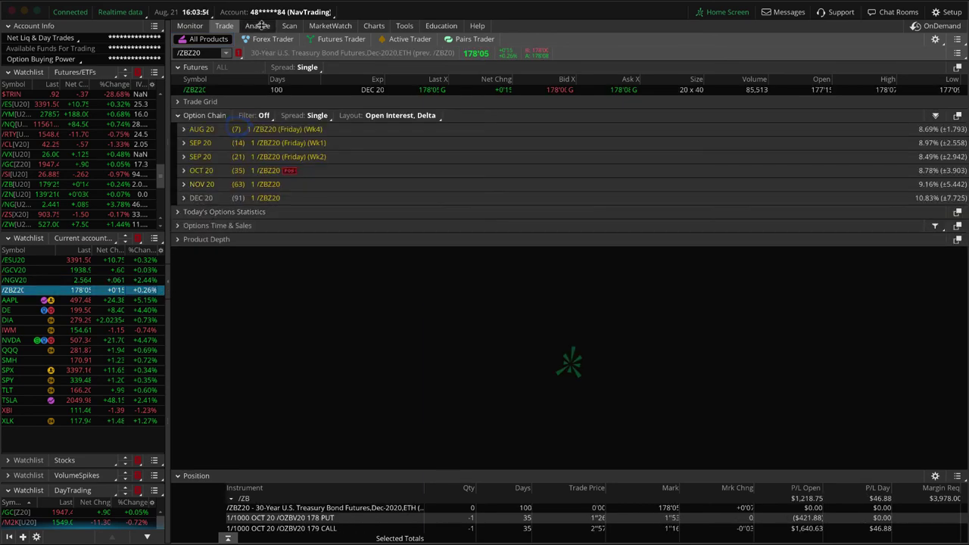
click(259, 26)
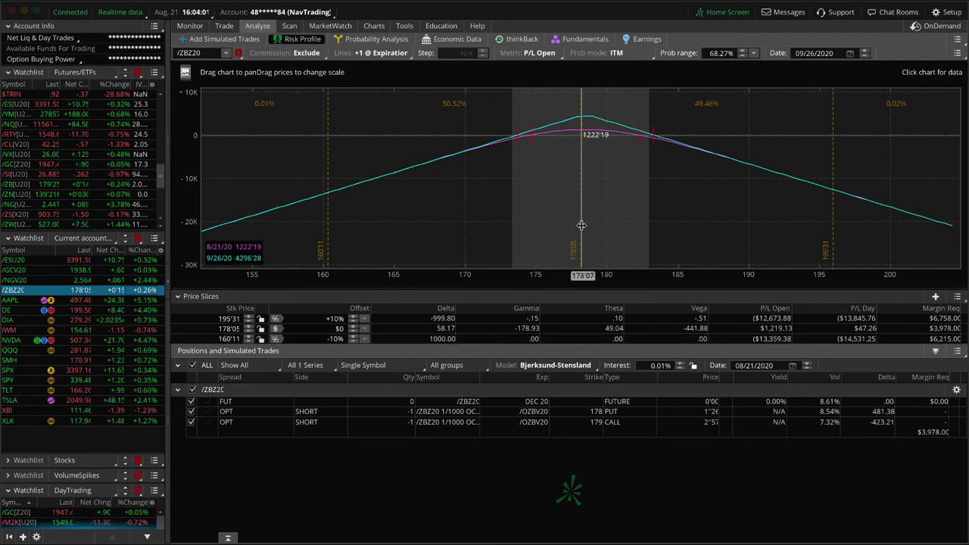
drag(577, 277, 712, 276)
drag(712, 242, 234, 232)
drag(250, 277, 554, 280)
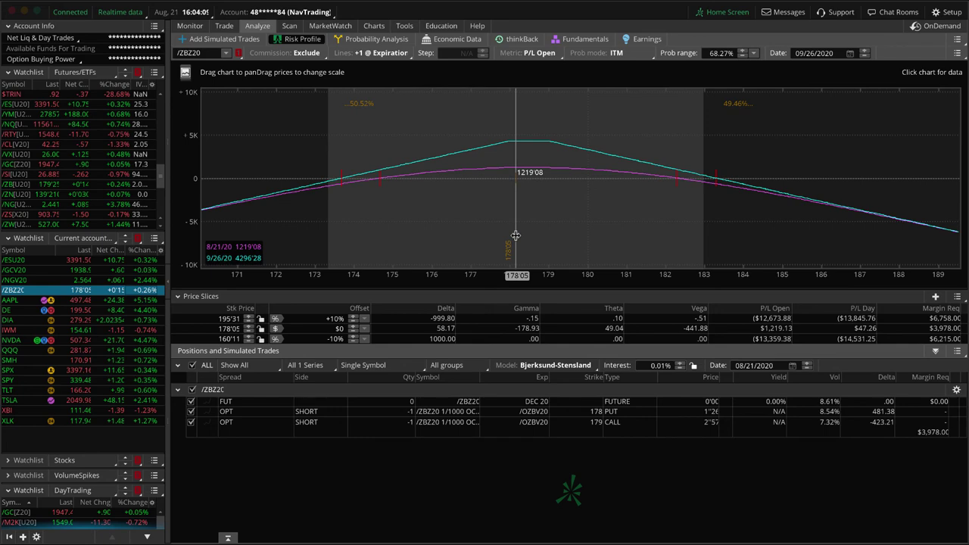
Check /ZBZ20's option expirations and open position legs, and return to the risk profile
click(224, 26)
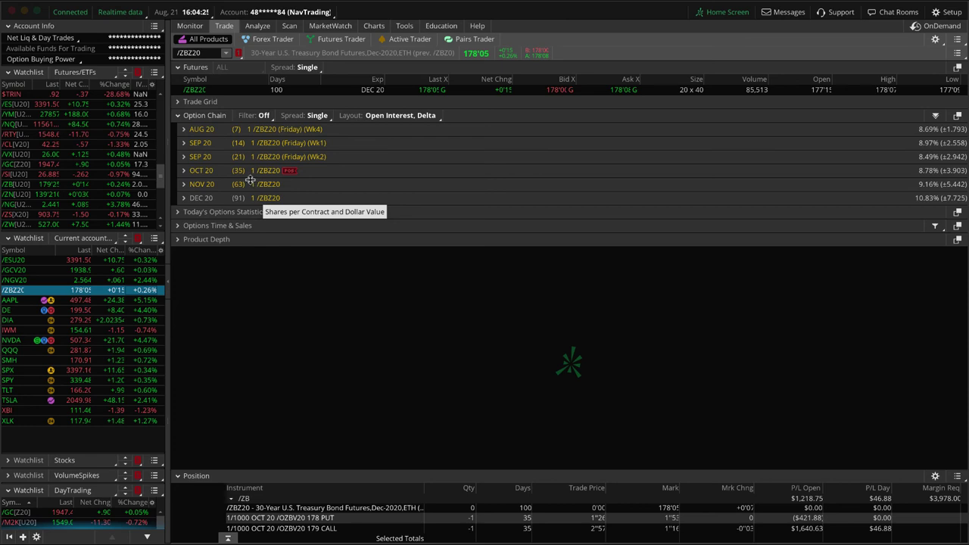
mouse_move(248, 180)
mouse_down()
mouse_move(227, 193)
mouse_move(250, 179)
mouse_up()
click(259, 27)
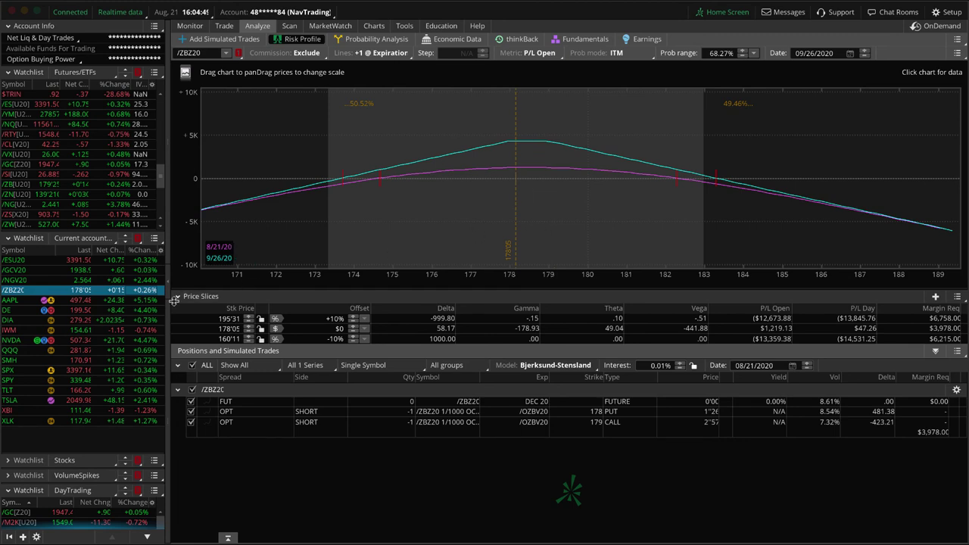
Load AAPL's risk profile and shift its price range to about 380–530
click(142, 302)
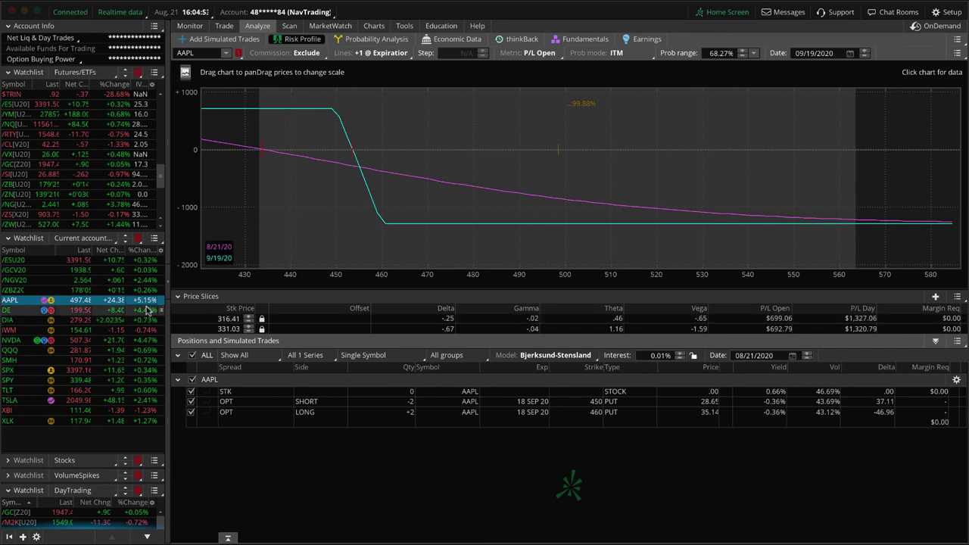
drag(266, 216, 439, 212)
drag(346, 213, 388, 217)
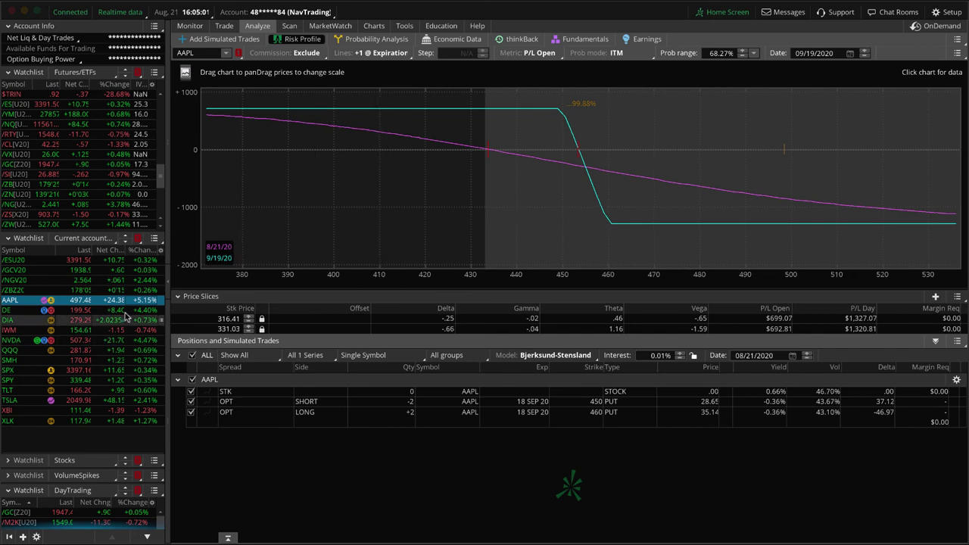
Examine the daily price charts of AAPL and DE, and open DE's risk profile
click(376, 26)
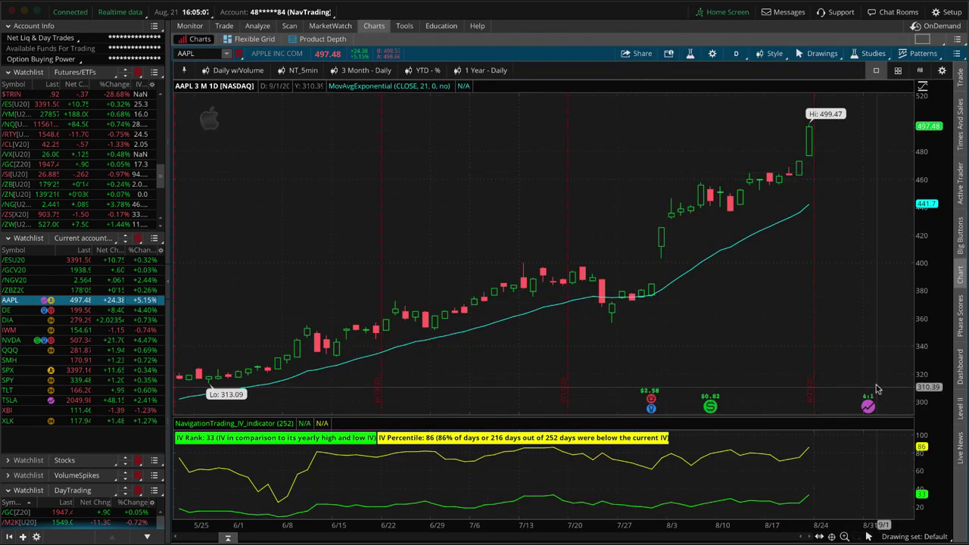
mouse_move(876, 388)
mouse_down()
mouse_move(852, 407)
mouse_move(884, 395)
mouse_up()
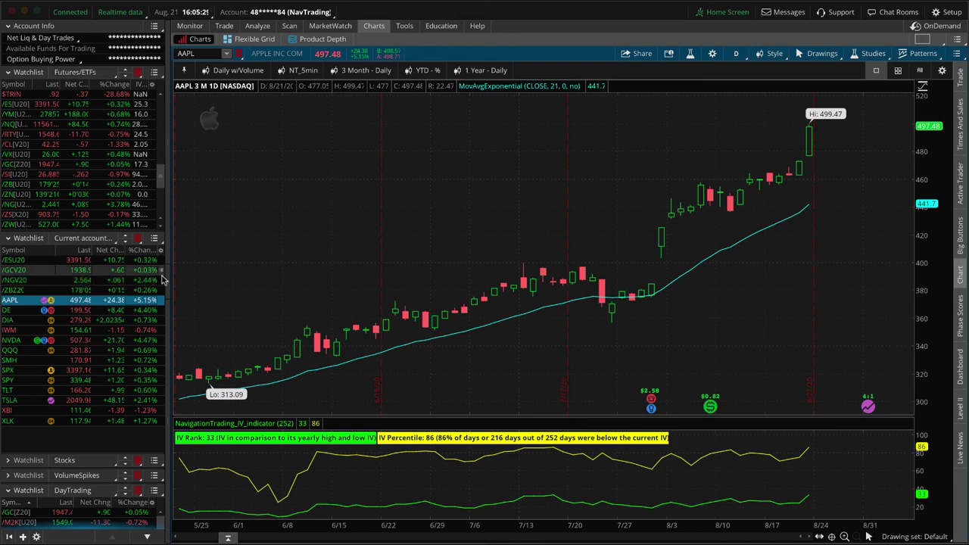
click(150, 311)
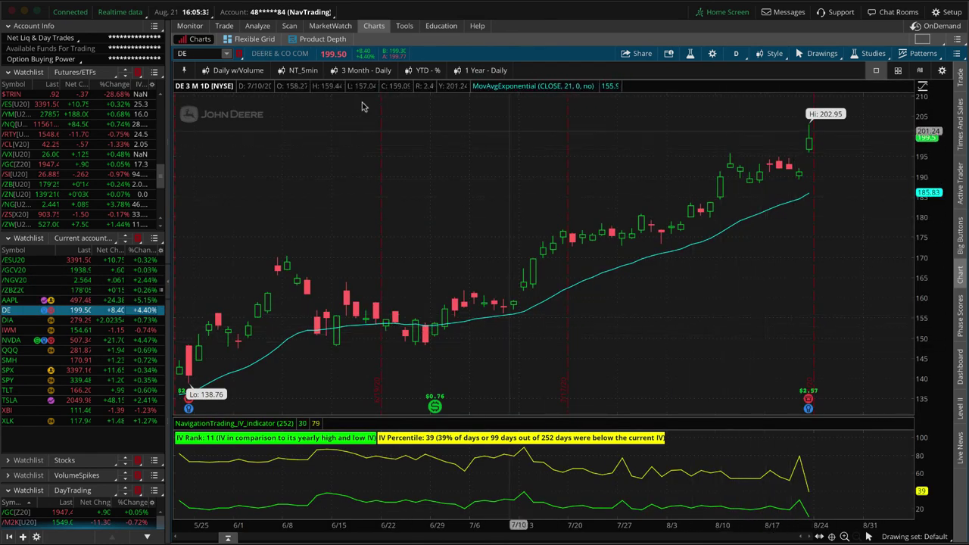
click(254, 26)
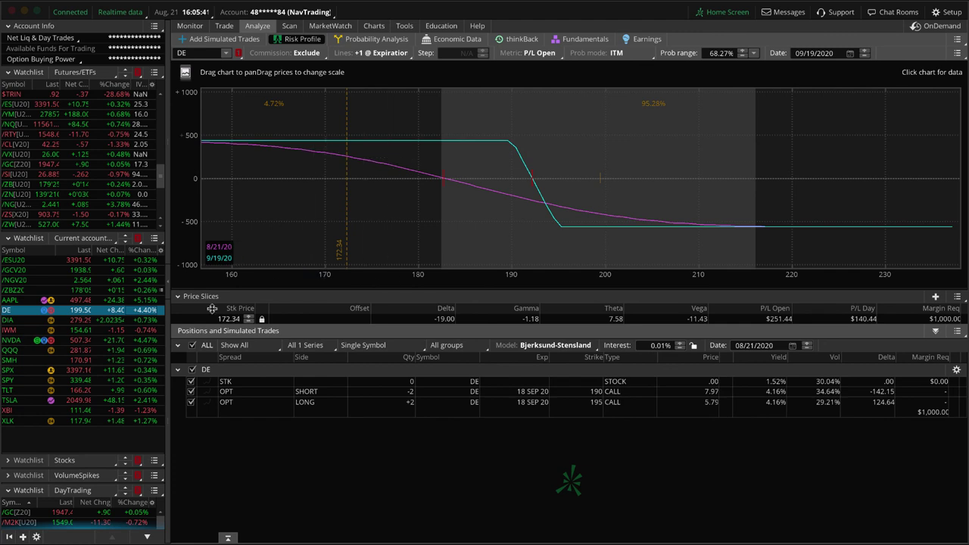
Load DIA's risk profile, move the price slice to 279.36, and switch the included calls from 283 and 288 to 275 and 280
click(148, 320)
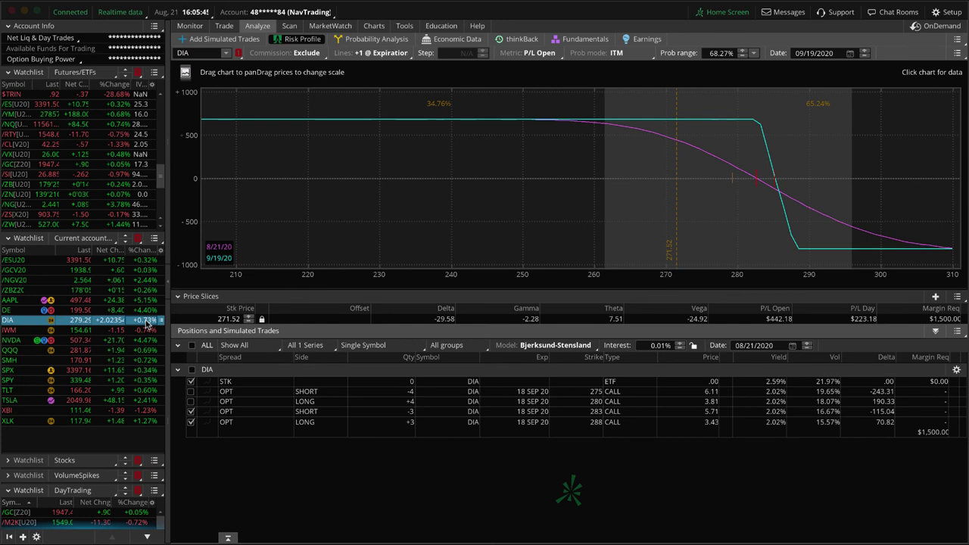
click(734, 205)
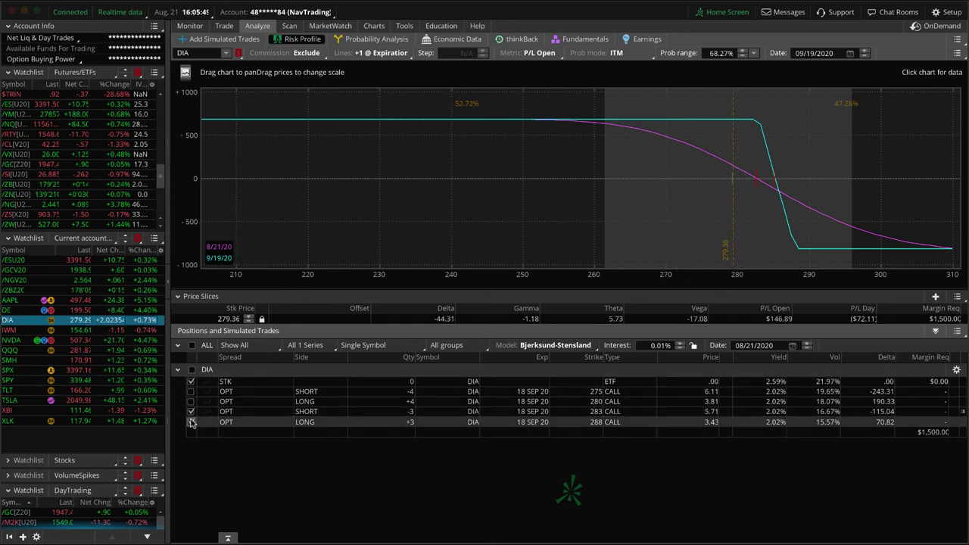
click(190, 421)
click(191, 411)
click(191, 401)
click(191, 391)
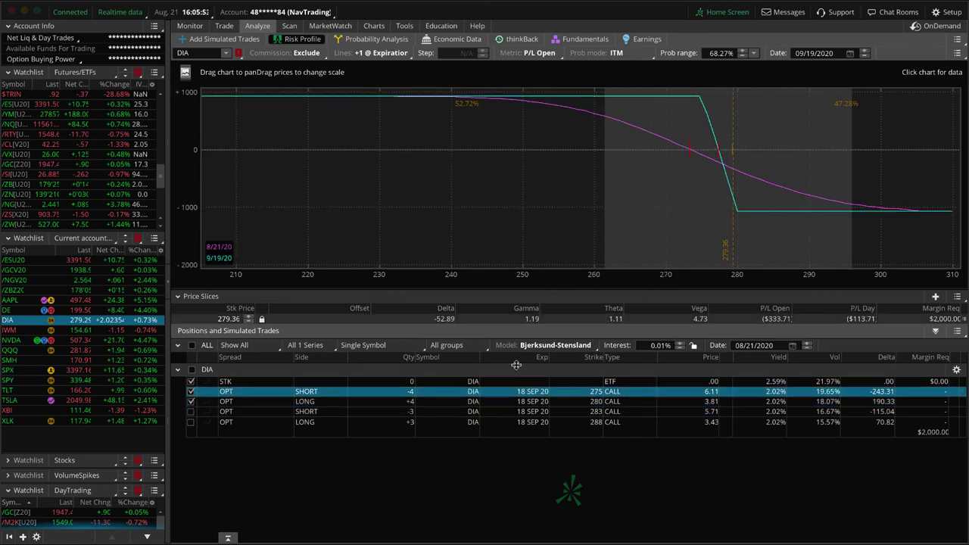
Load IWM's risk profile and switch the included legs from the 20 NOV puts to the 18 SEP 158 and 166 puts
click(124, 330)
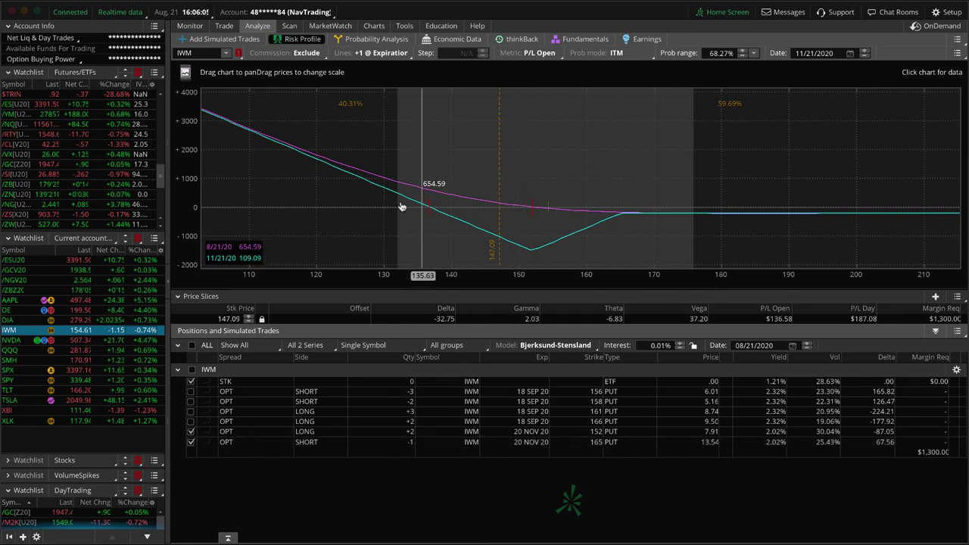
click(190, 442)
click(191, 432)
click(190, 421)
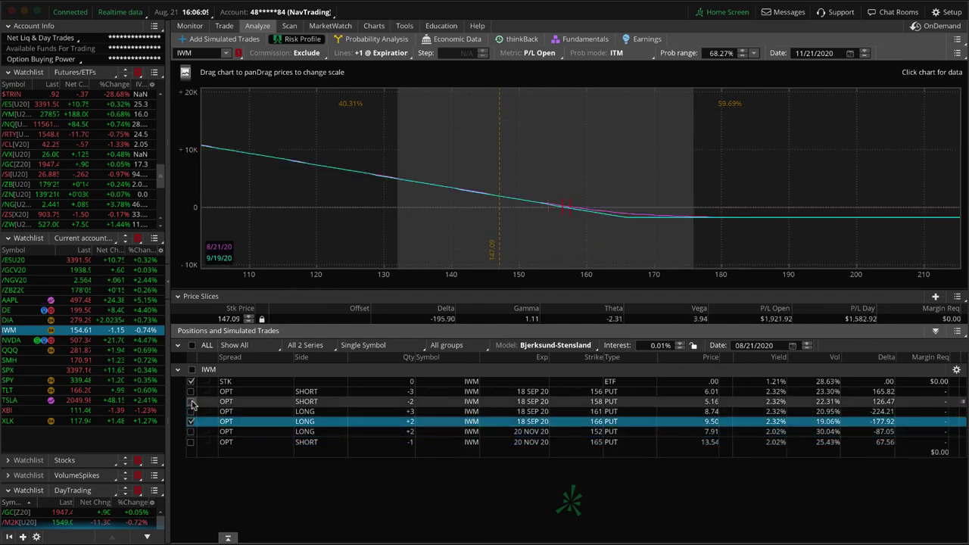
click(191, 401)
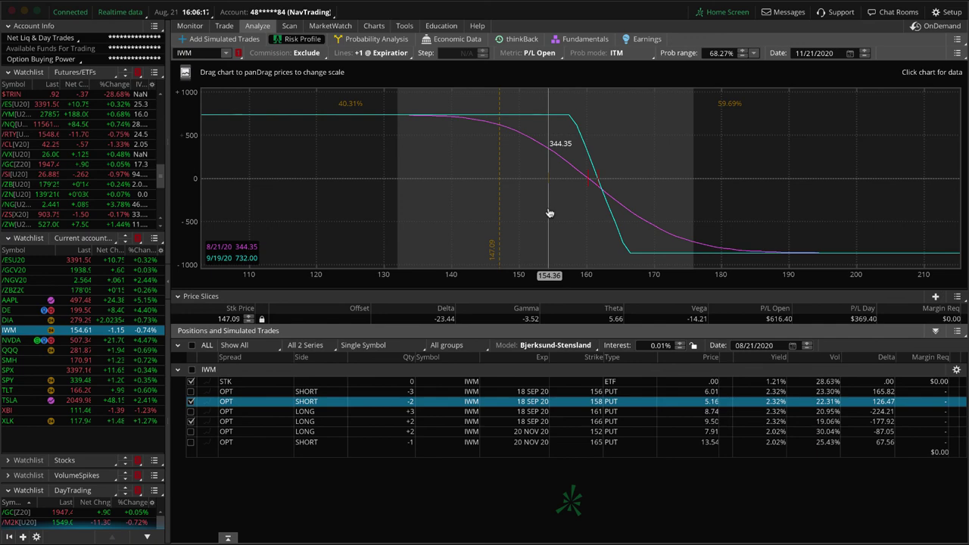
Check IWM's option expirations, and switch its risk profile to the 18 SEP 156 and 161 puts
click(224, 26)
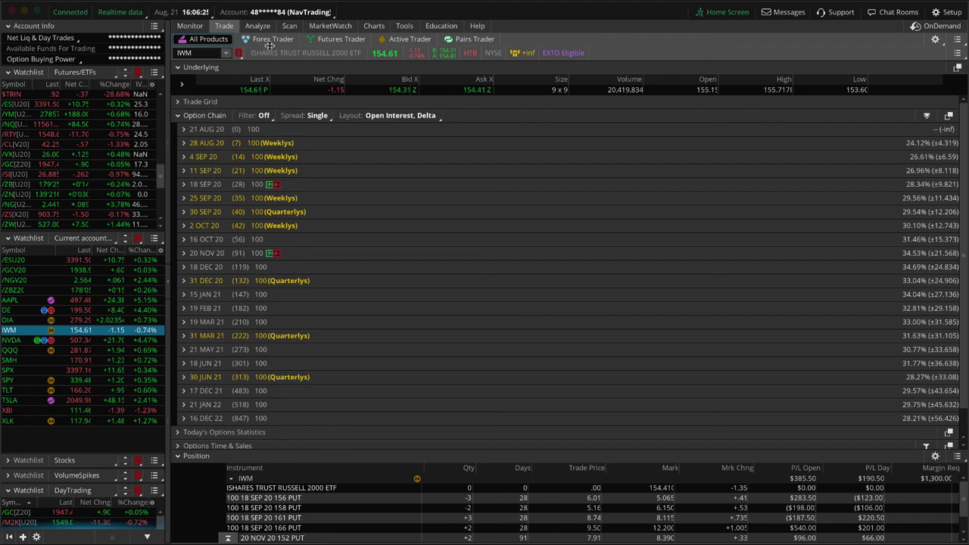
click(257, 26)
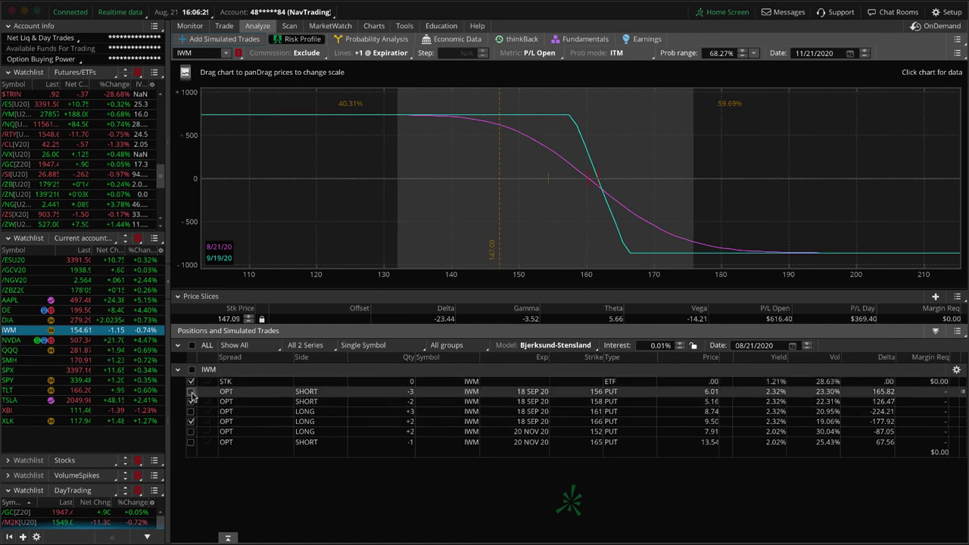
click(191, 392)
click(191, 401)
click(191, 411)
click(191, 422)
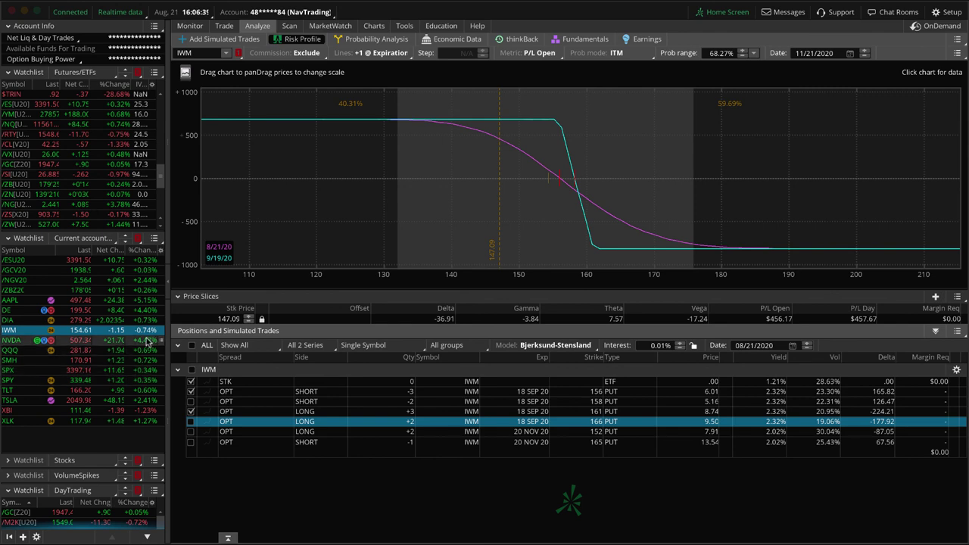
Load SMH's risk profile and adjust its price range to about 140–207
click(138, 360)
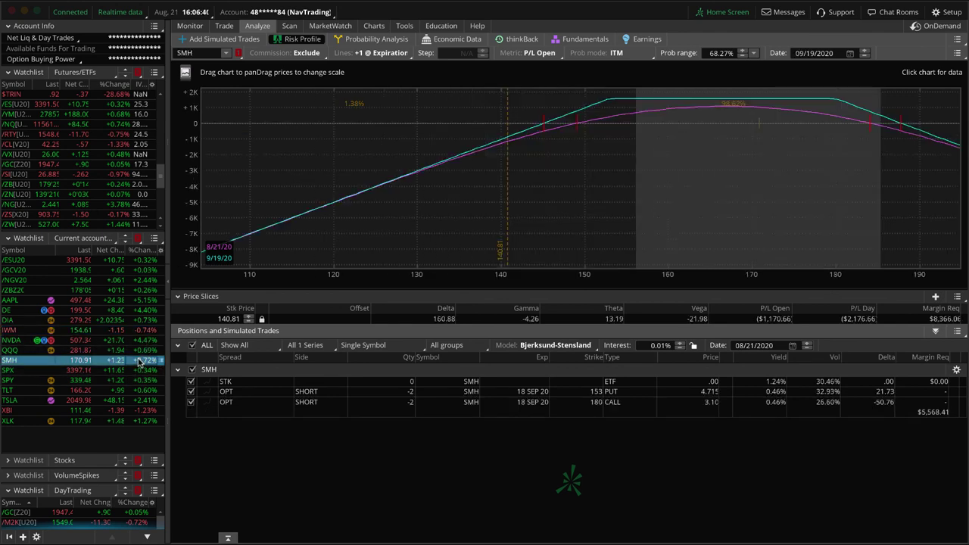
drag(617, 271, 418, 287)
drag(497, 280, 577, 286)
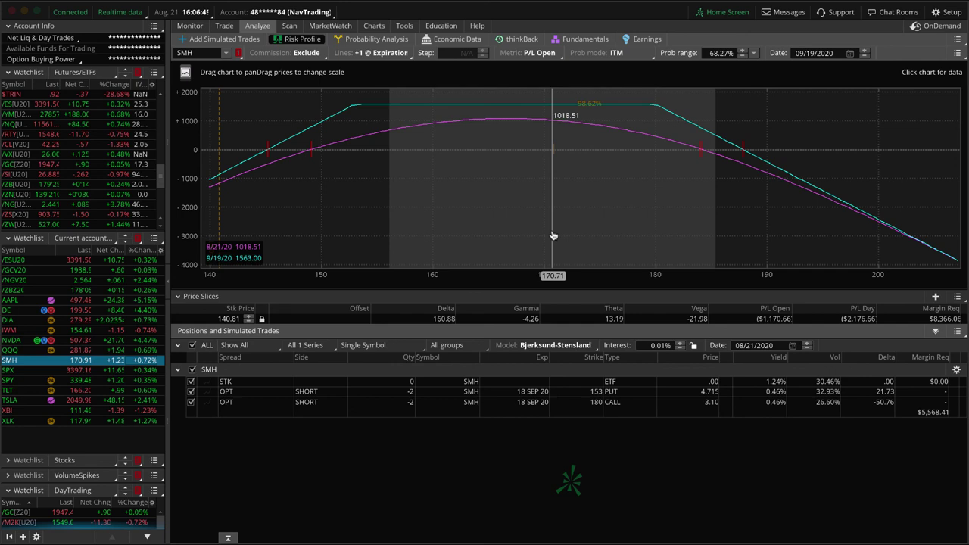
Compare SMH's risk with only the 180 call and only the 153 put, include both again, and examine its option expirations
click(204, 393)
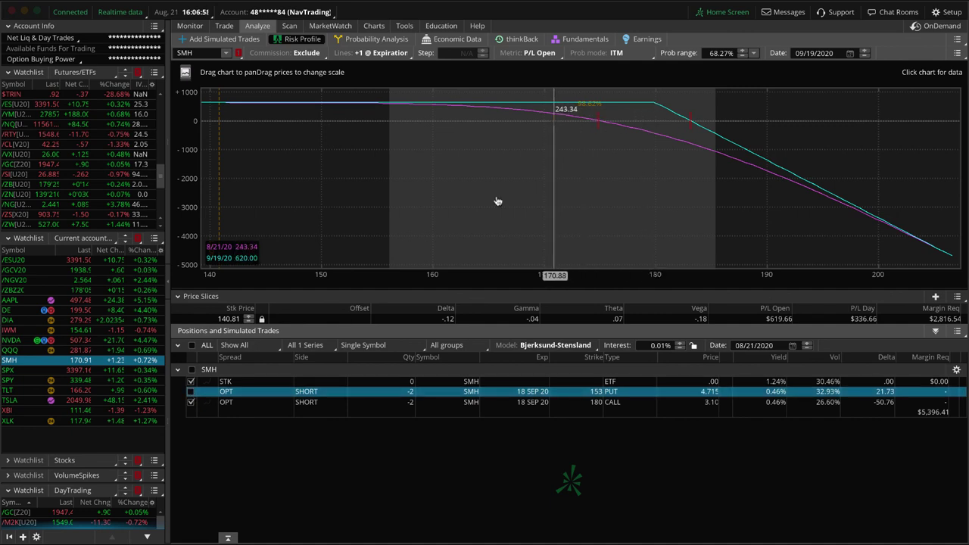
click(190, 398)
click(191, 403)
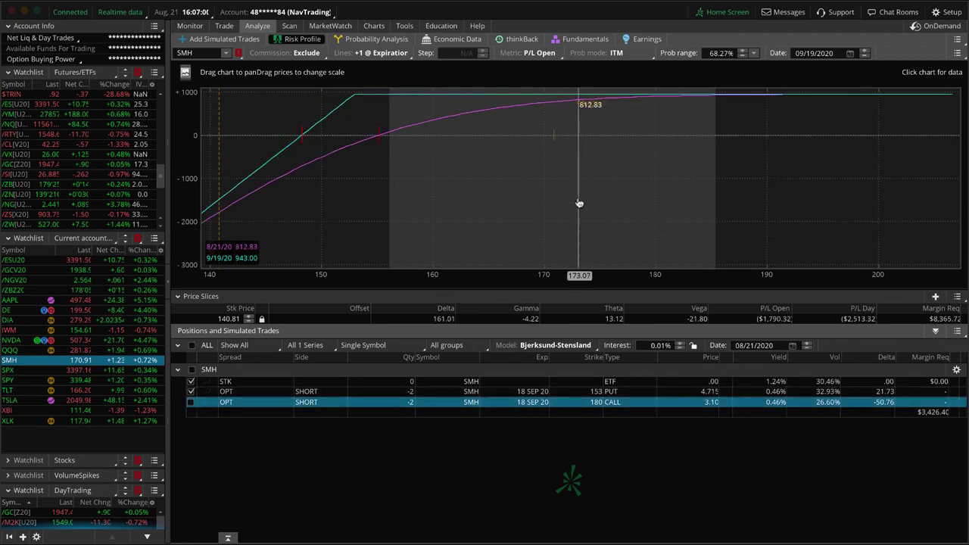
click(192, 405)
click(191, 404)
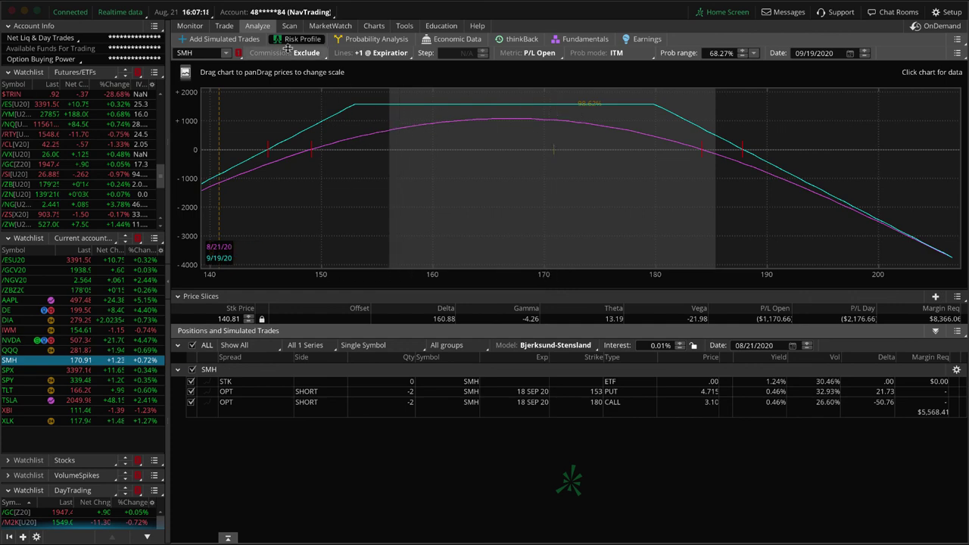
click(226, 27)
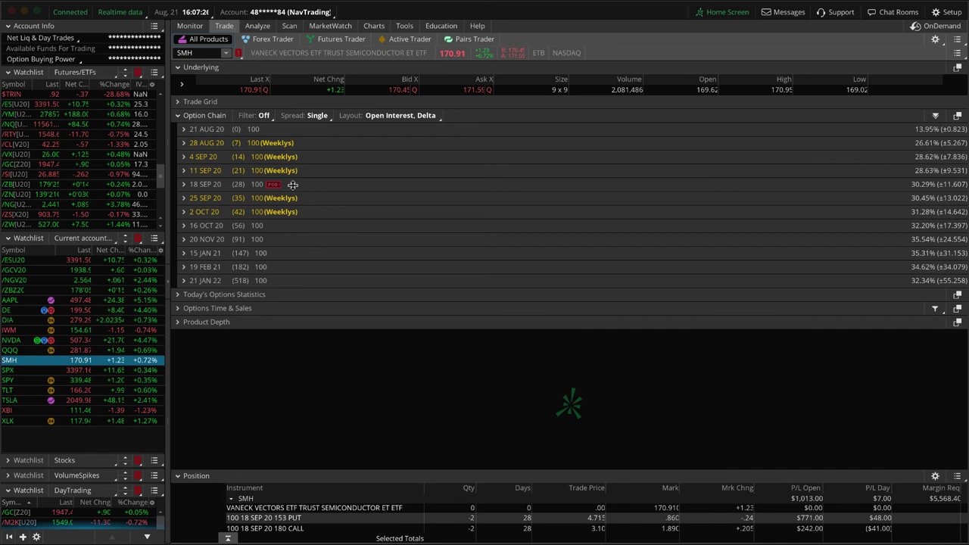
mouse_move(292, 185)
mouse_down()
mouse_move(333, 208)
mouse_move(280, 219)
mouse_move(301, 227)
mouse_up()
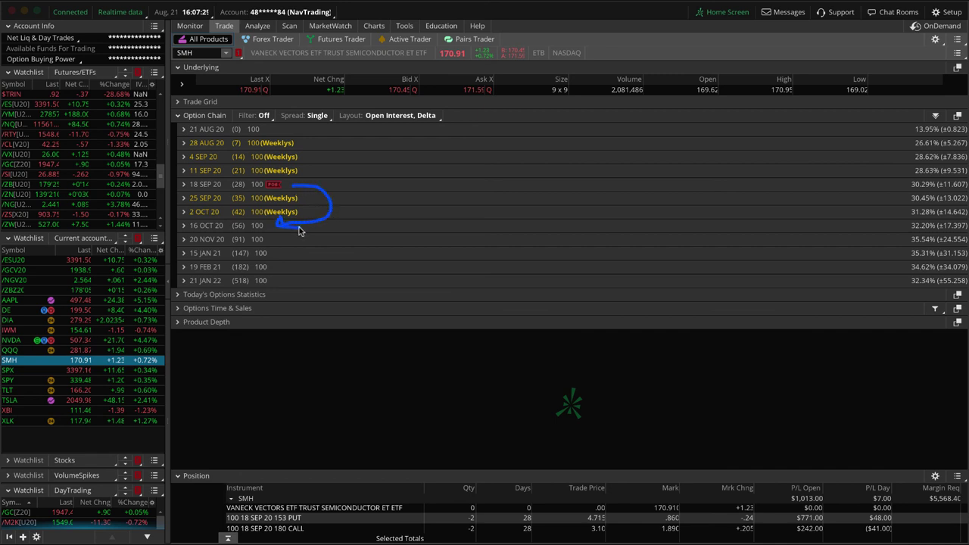
Review the risk profiles of TSLA, XBI and XLK, and examine XLK's August uptrend on its daily price chart
click(134, 403)
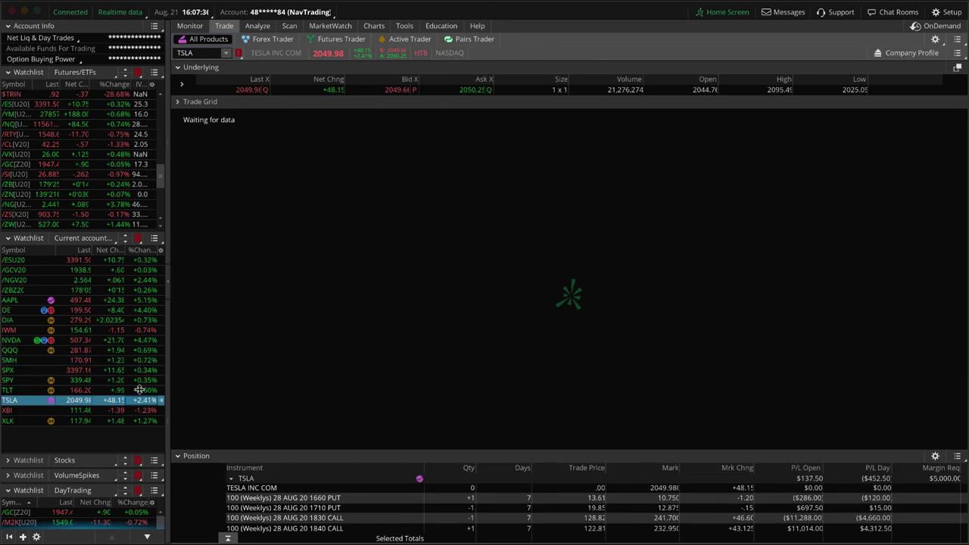
click(257, 25)
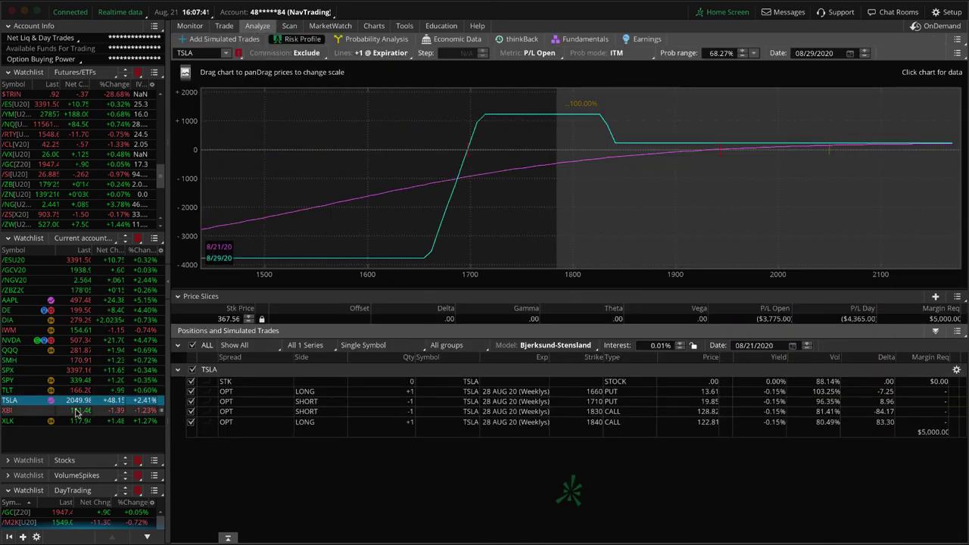
click(76, 410)
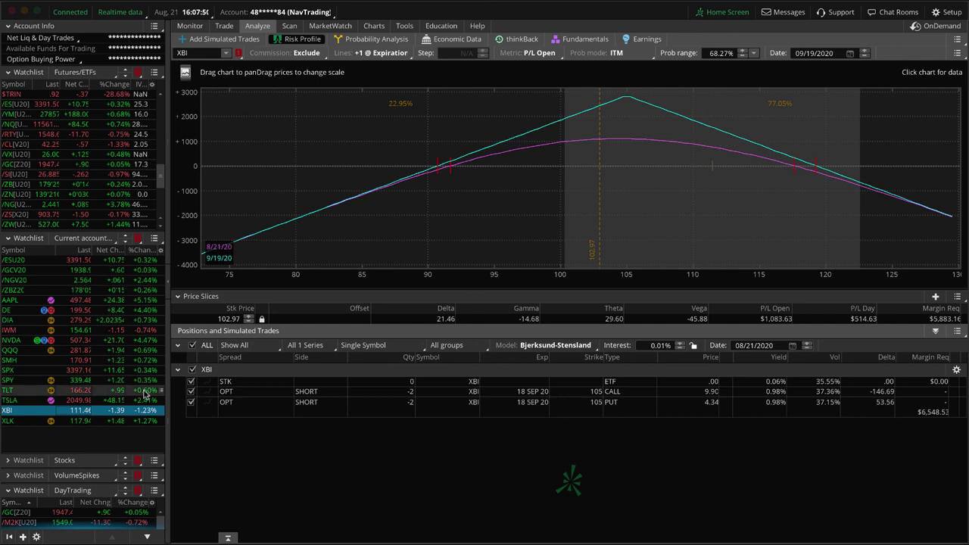
click(125, 421)
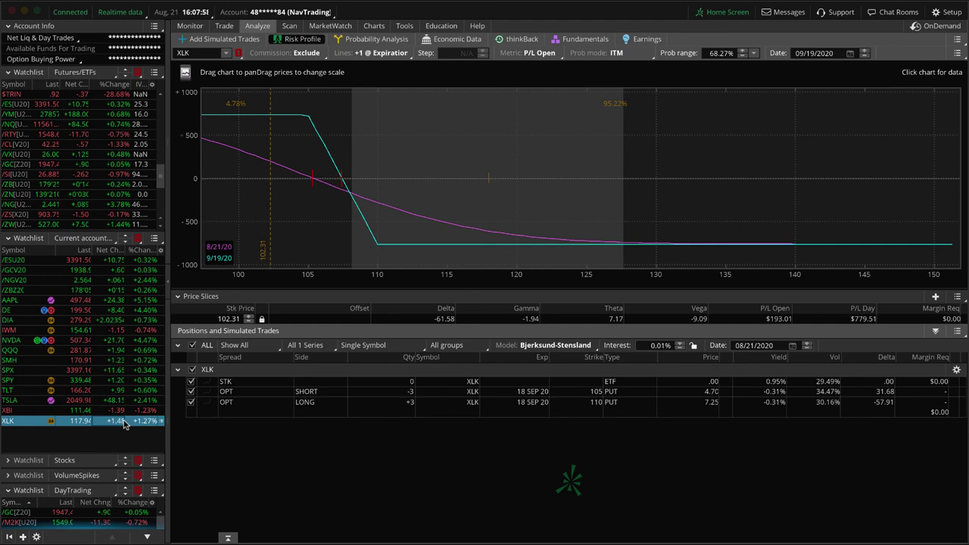
click(374, 26)
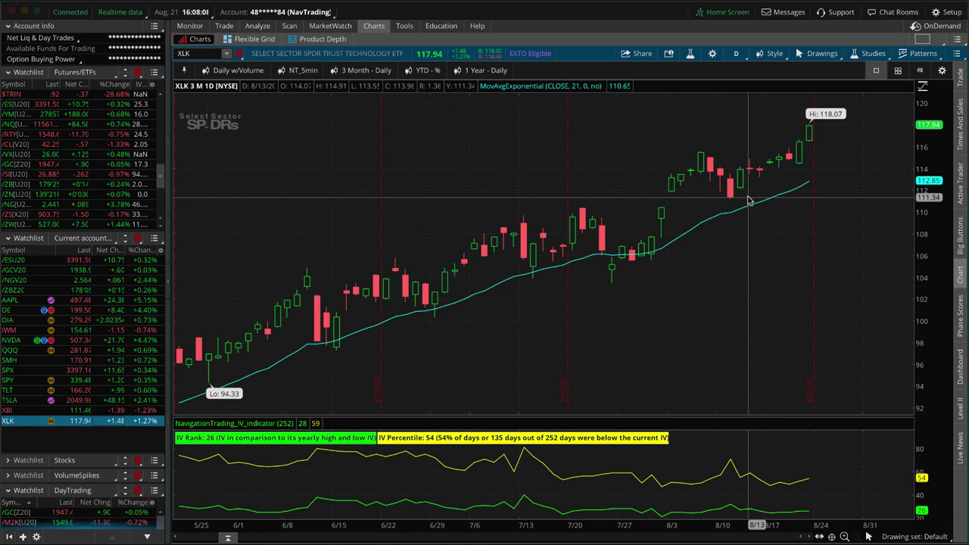
drag(745, 197, 815, 144)
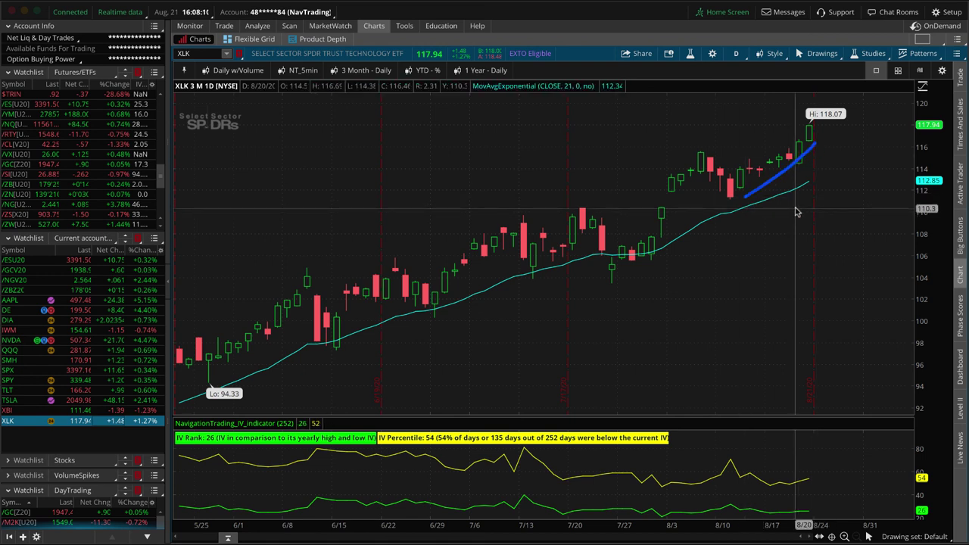